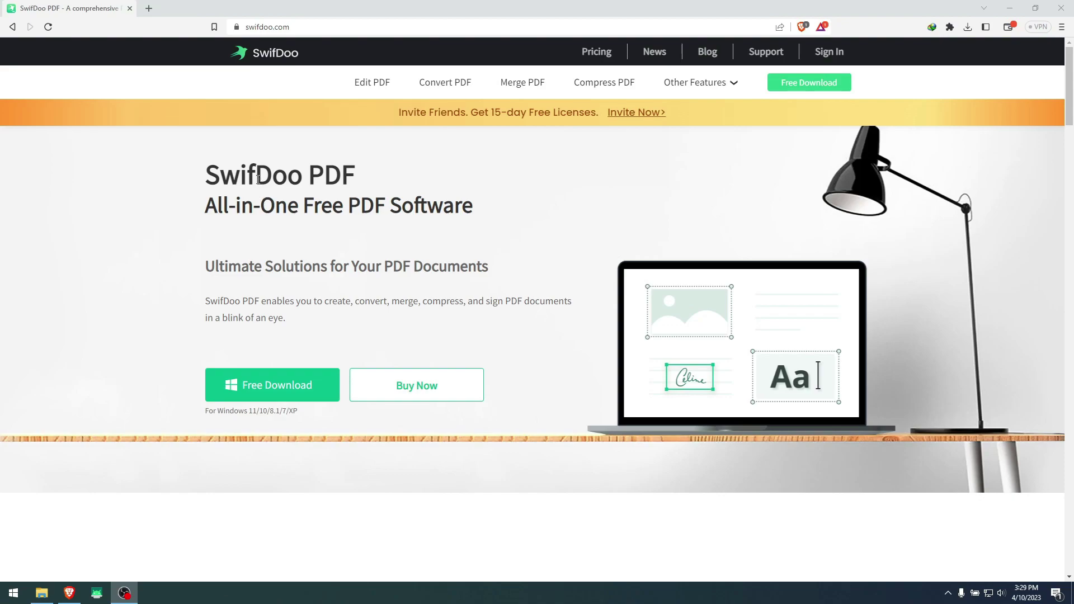
drag(208, 166, 299, 175)
click(284, 207)
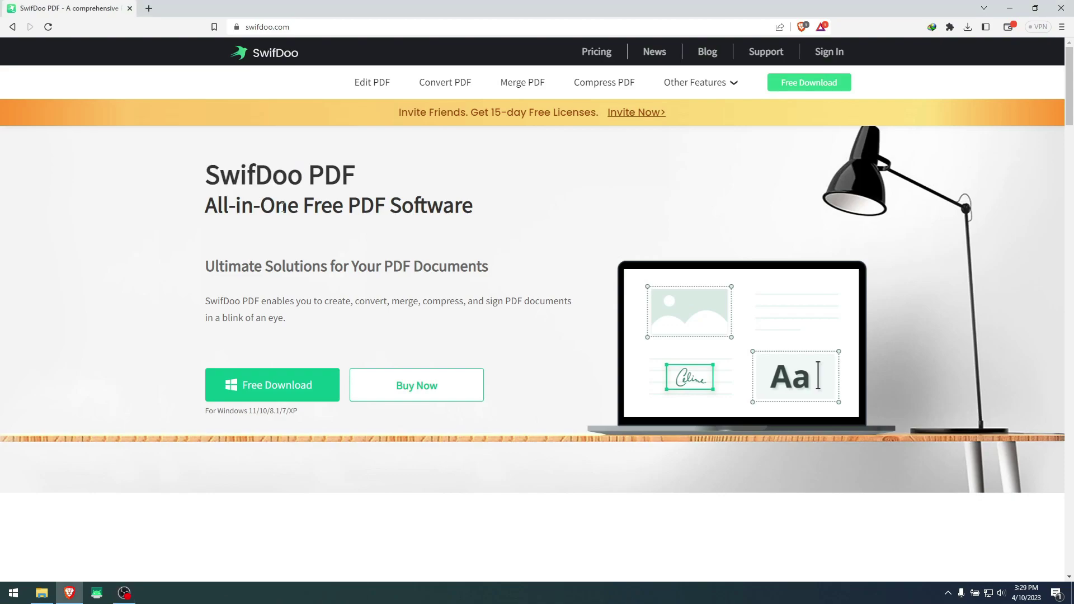
drag(206, 266, 501, 274)
click(389, 269)
scroll(172, 238, down, 3)
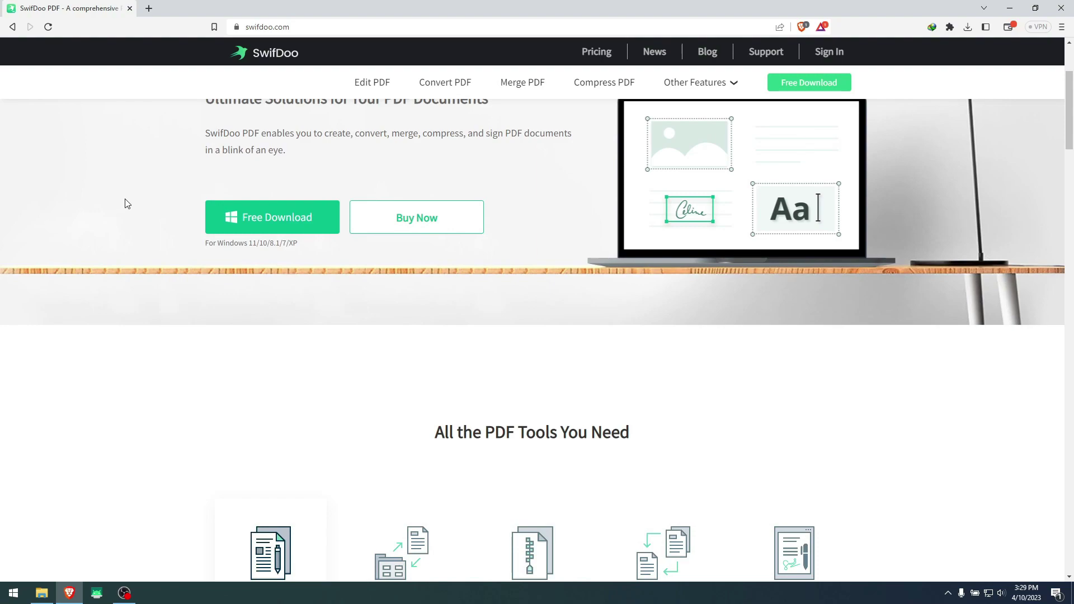
scroll(127, 205, up, 3)
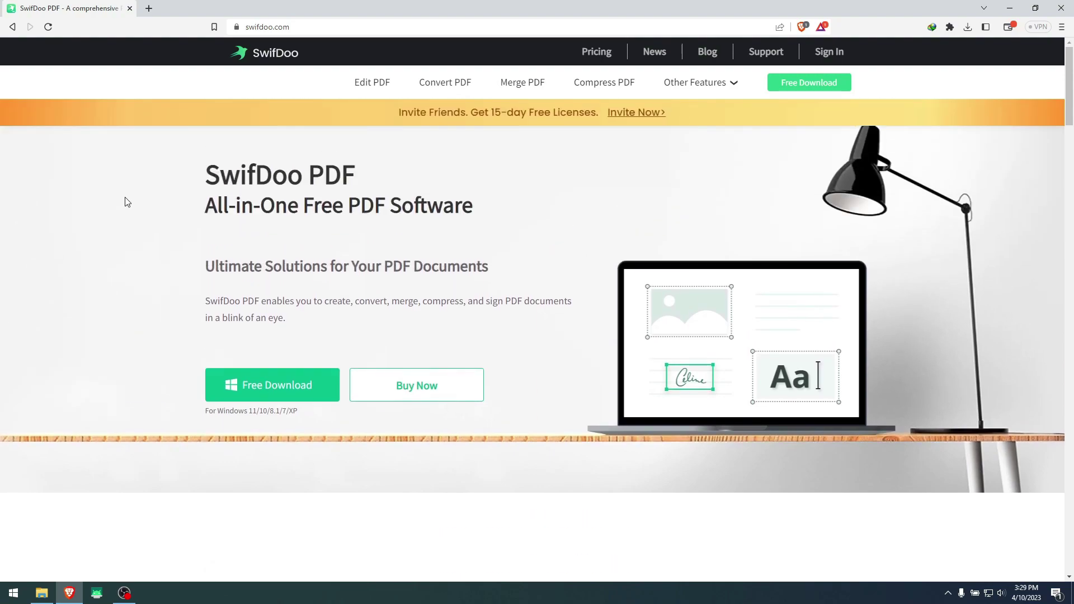
Download the free SwifDoo PDF installer from the website and minimize the browser window.
click(259, 384)
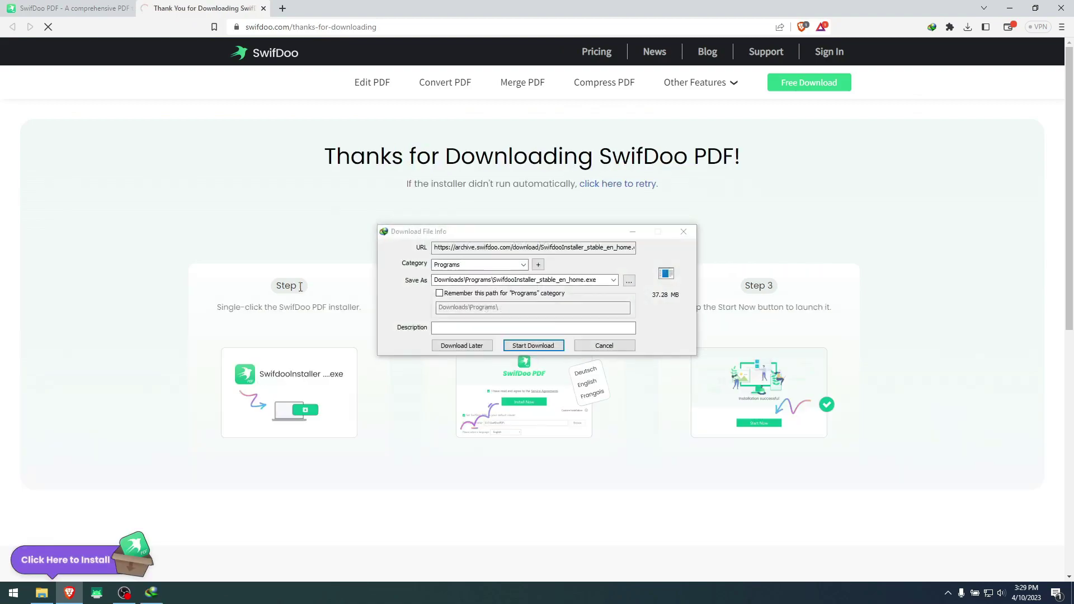
click(530, 347)
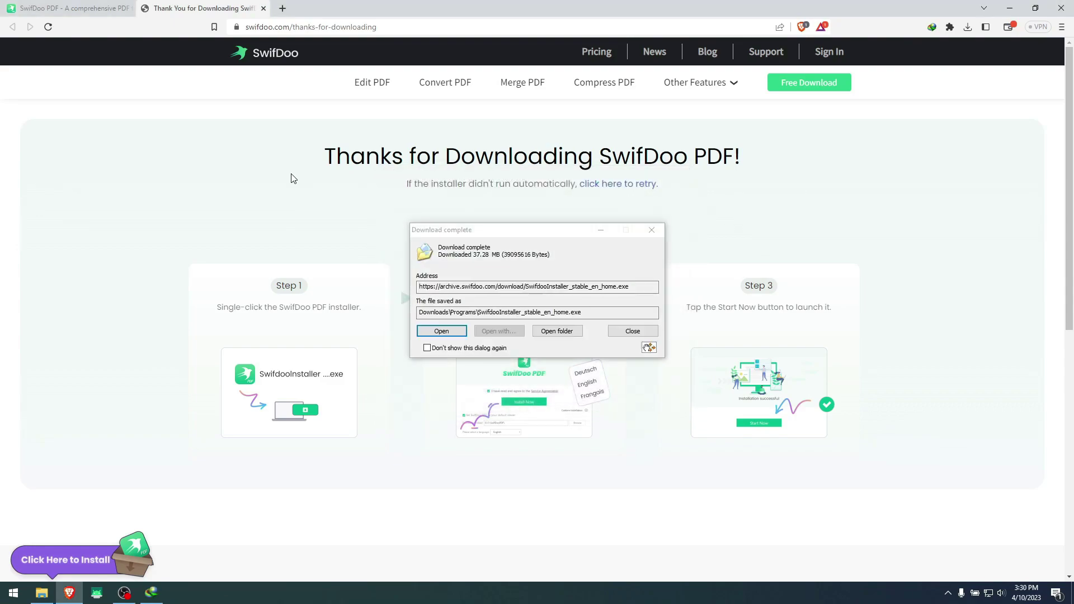
click(1009, 8)
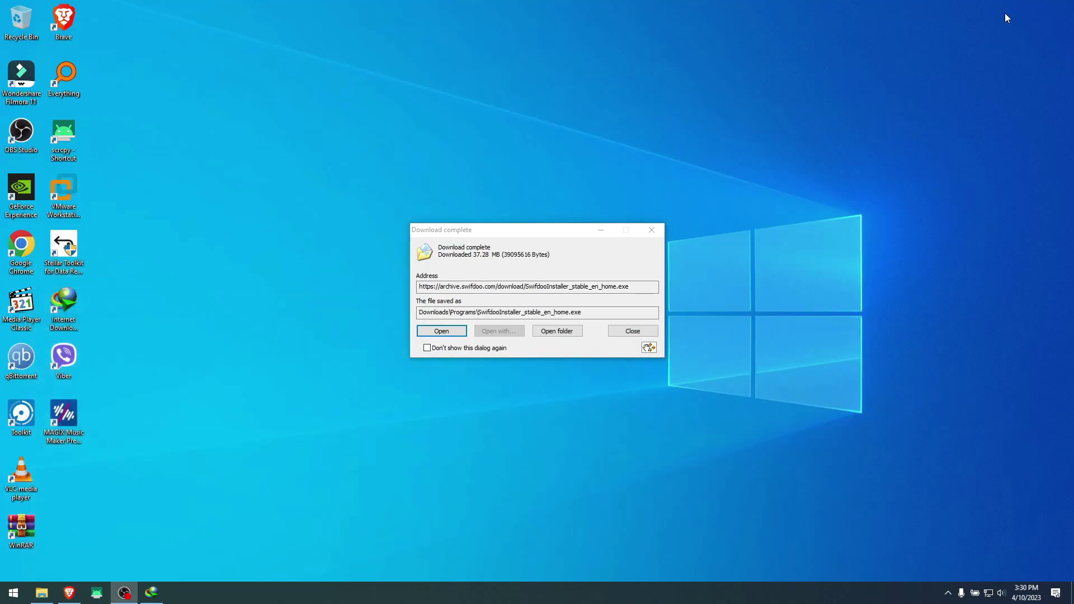
Install SwifDoo PDF from the downloaded installer, accepting the Service Agreements, and launch the program.
click(432, 333)
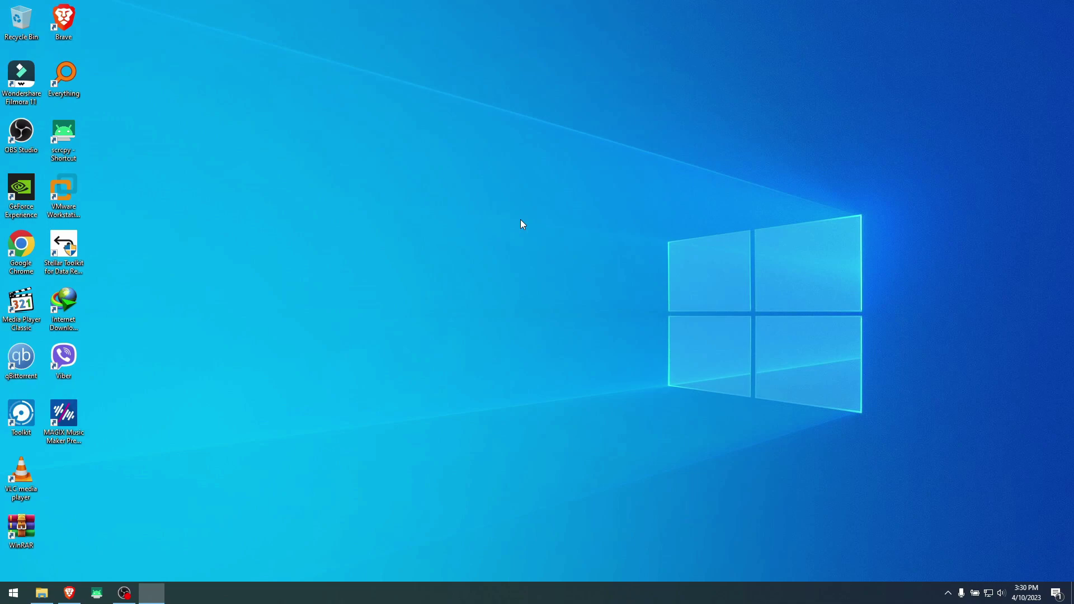
click(440, 336)
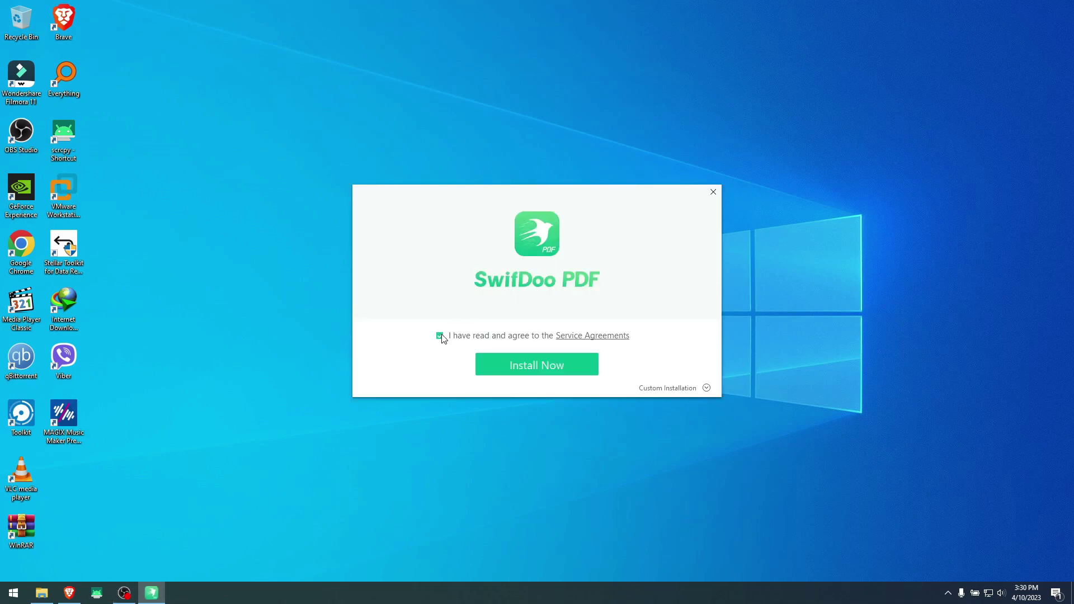
click(538, 371)
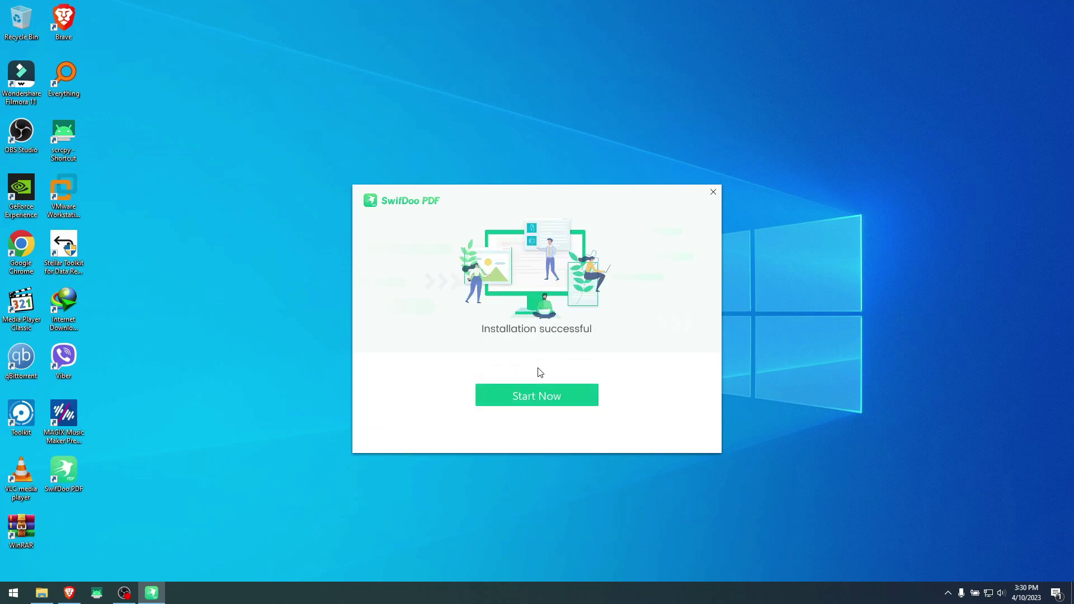
click(545, 397)
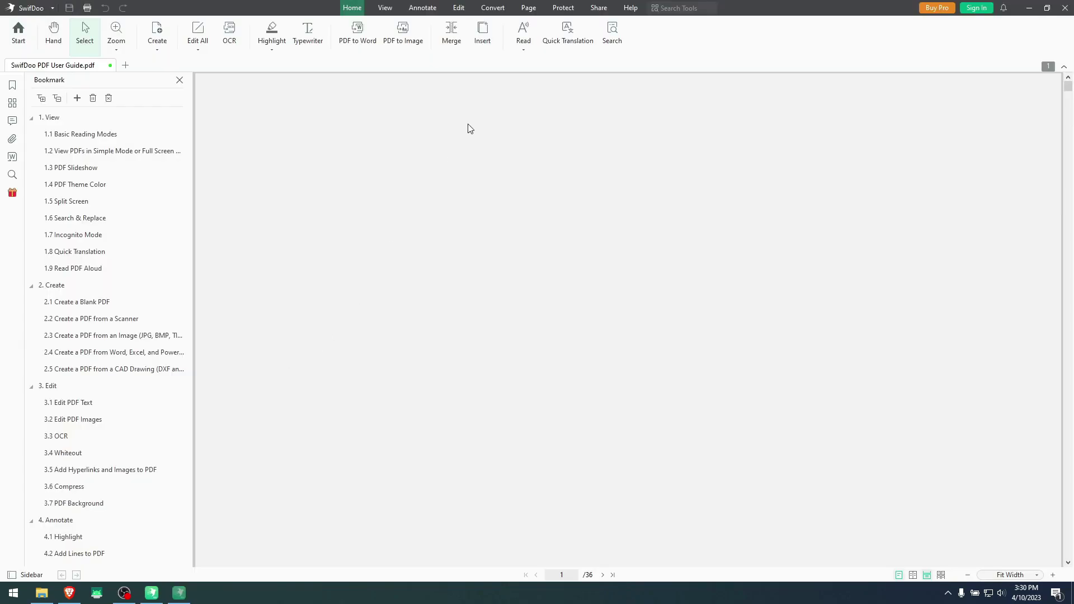
Dismiss the trial notice and look through the SwifDoo PDF User Guide's sections using its pages and bookmarks.
scroll(481, 218, down, 6)
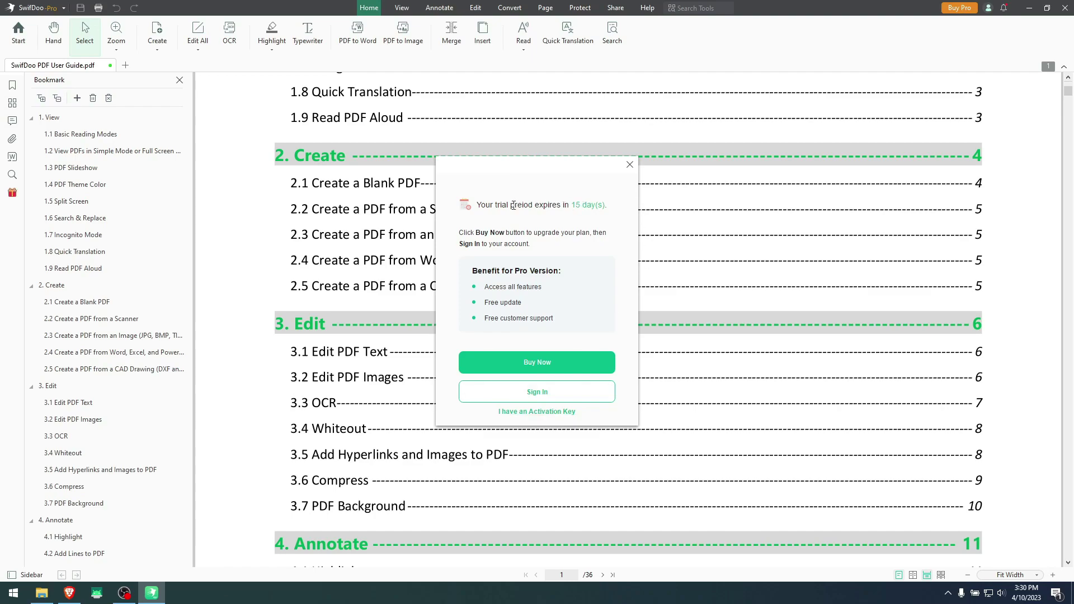
click(629, 164)
click(552, 187)
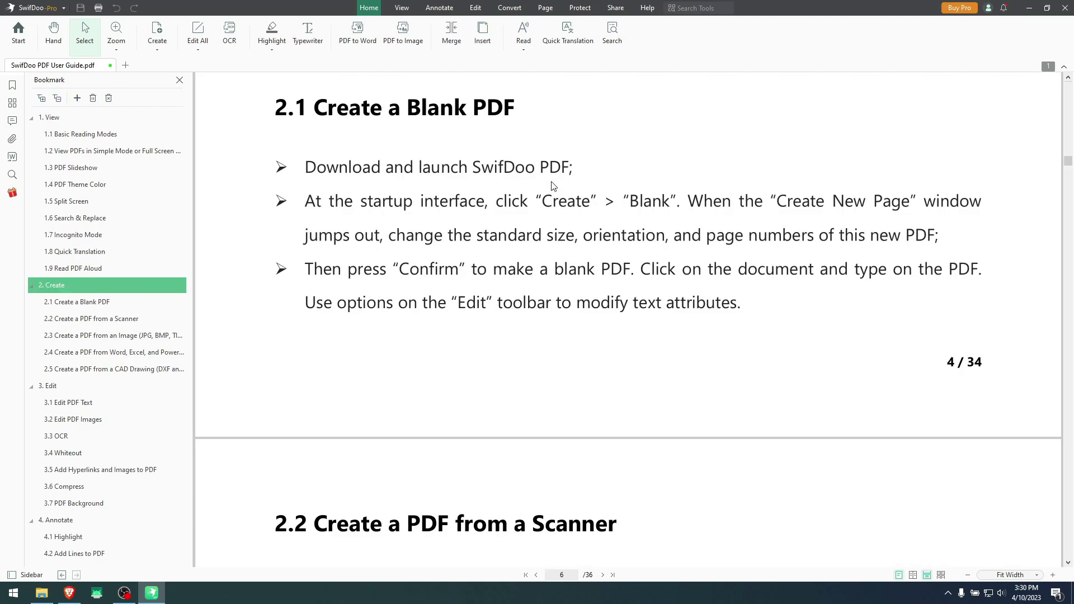
scroll(552, 186, down, 5)
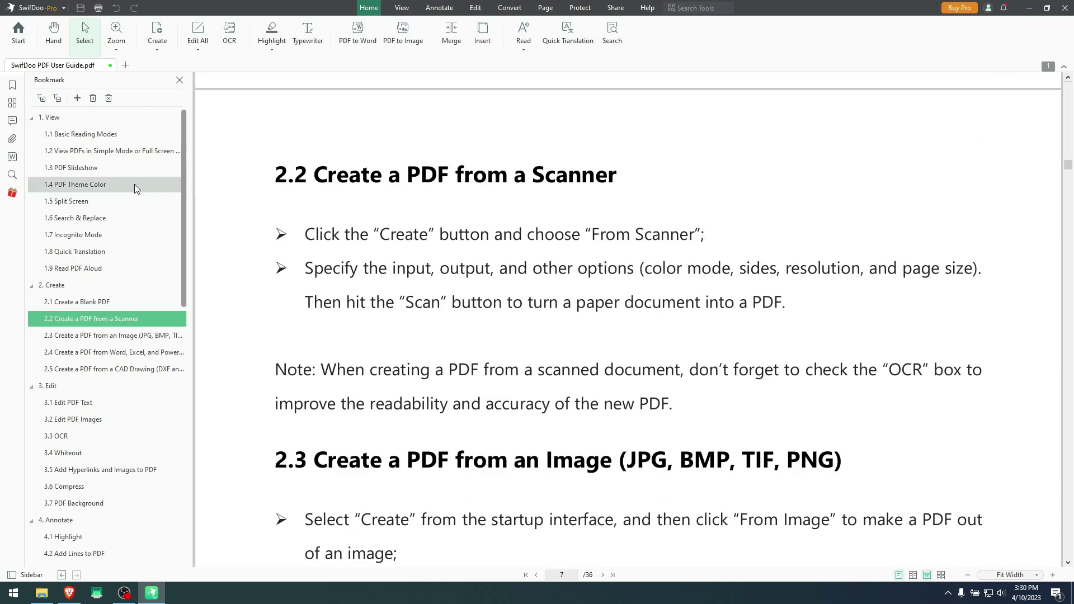
scroll(78, 189, down, 12)
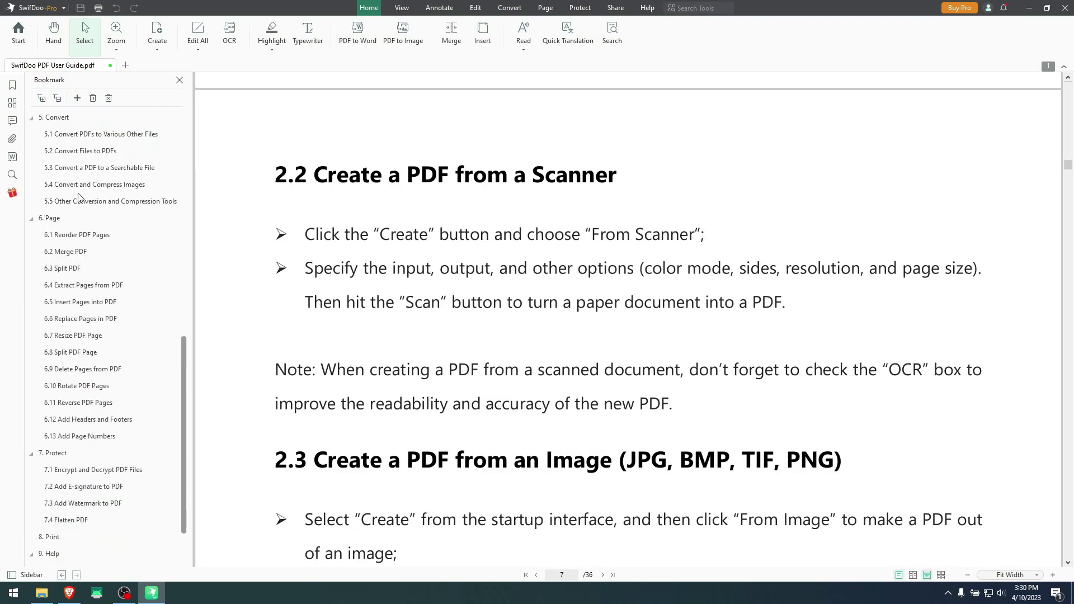
click(77, 199)
scroll(73, 196, up, 9)
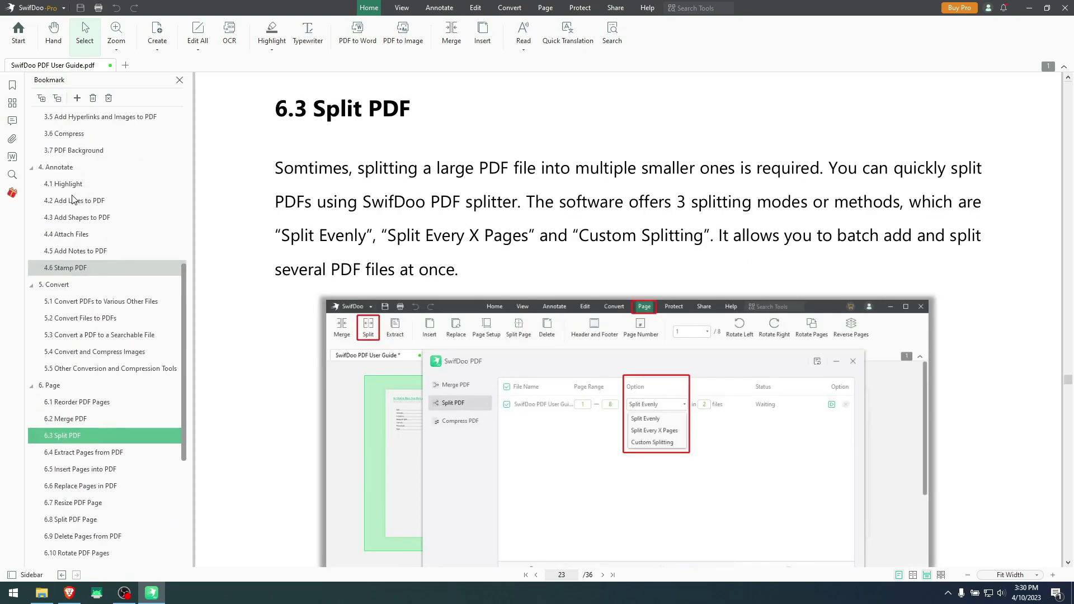
scroll(71, 192, up, 3)
click(71, 185)
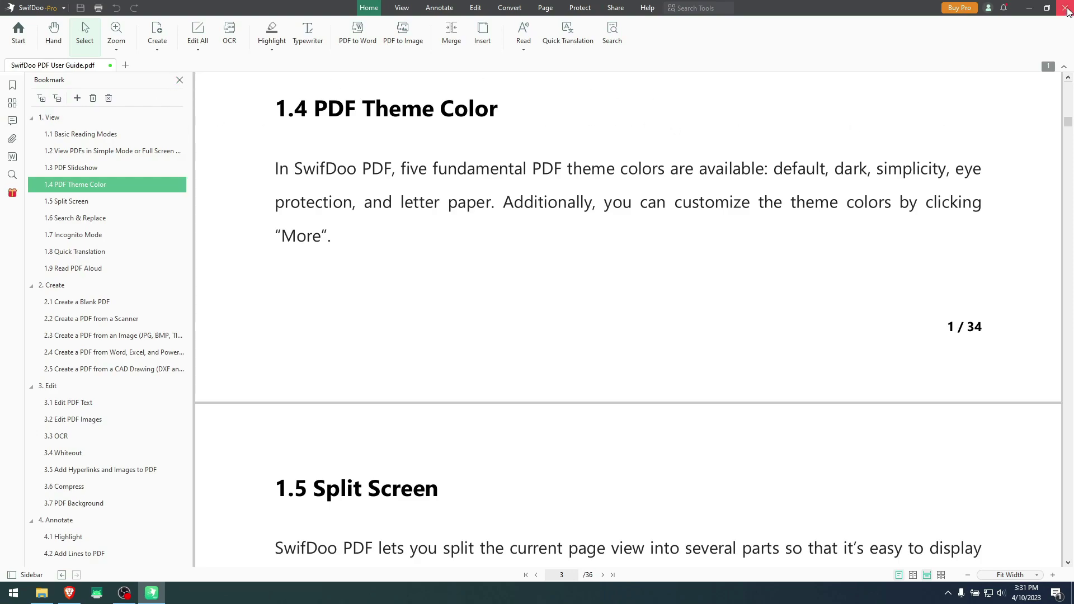
Close the user guide, open the S Maybach Owners Manual PDF from the desktop and dismiss the trial notice.
click(1067, 10)
click(485, 386)
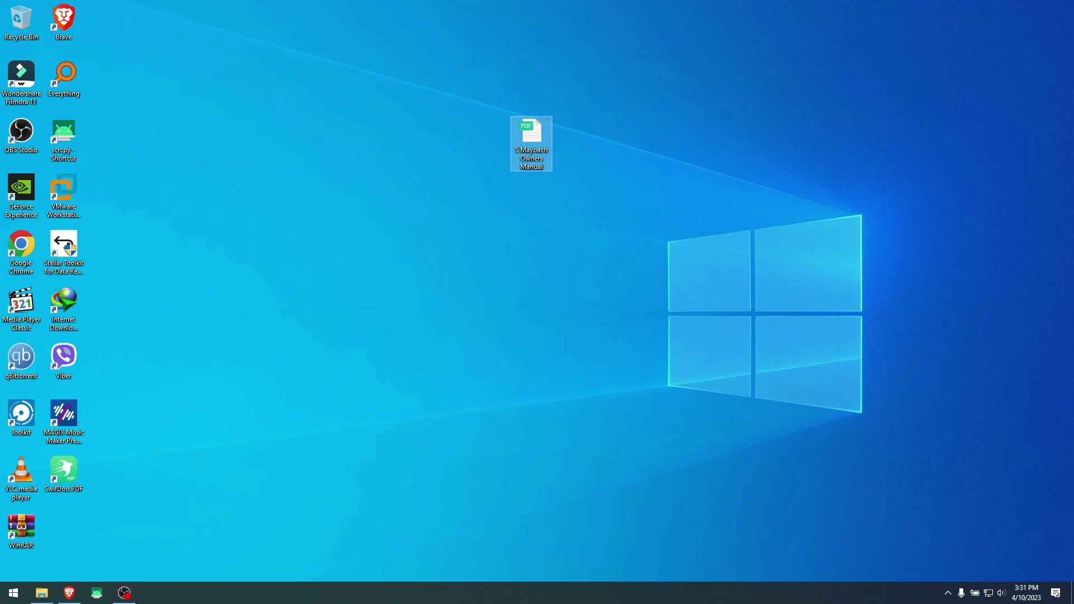
double_click(526, 146)
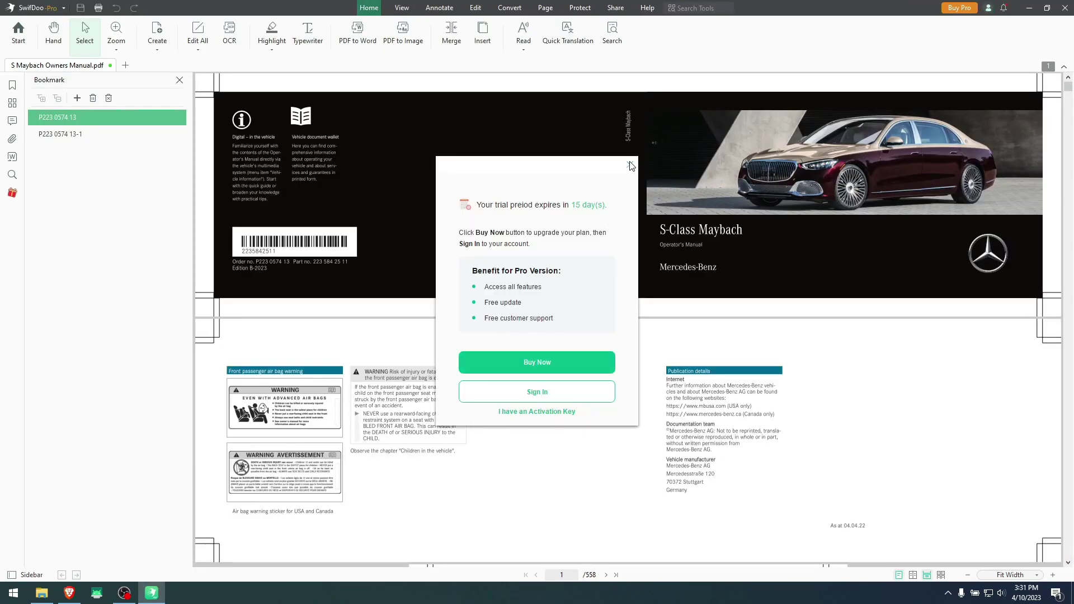
click(630, 164)
scroll(536, 336, down, 10)
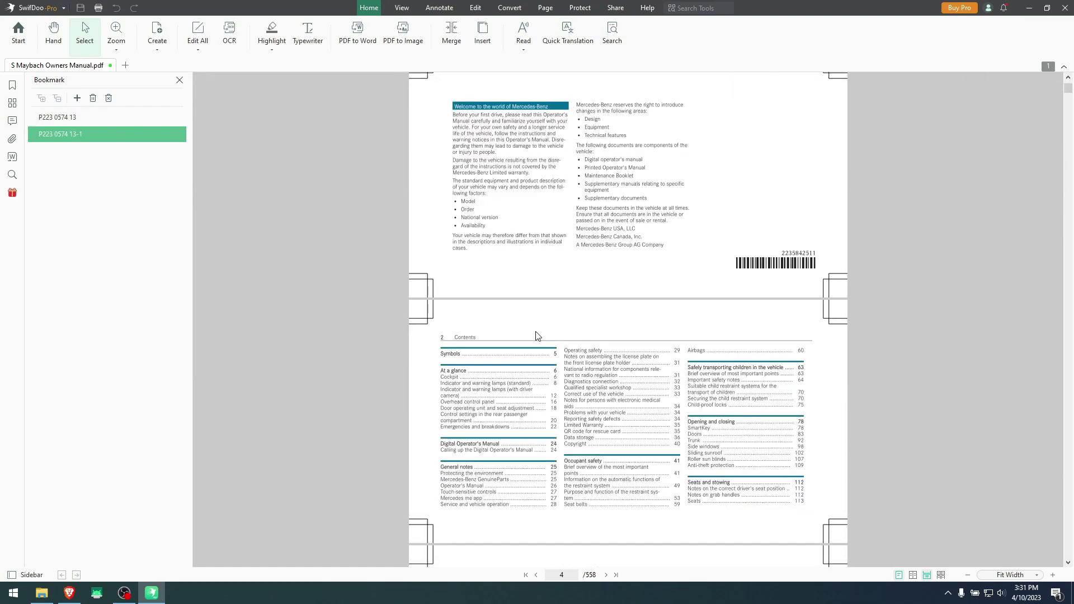
Enable editing of all content and shorten the cover title to "Maybach" and the number under the barcode to 22358.
click(198, 34)
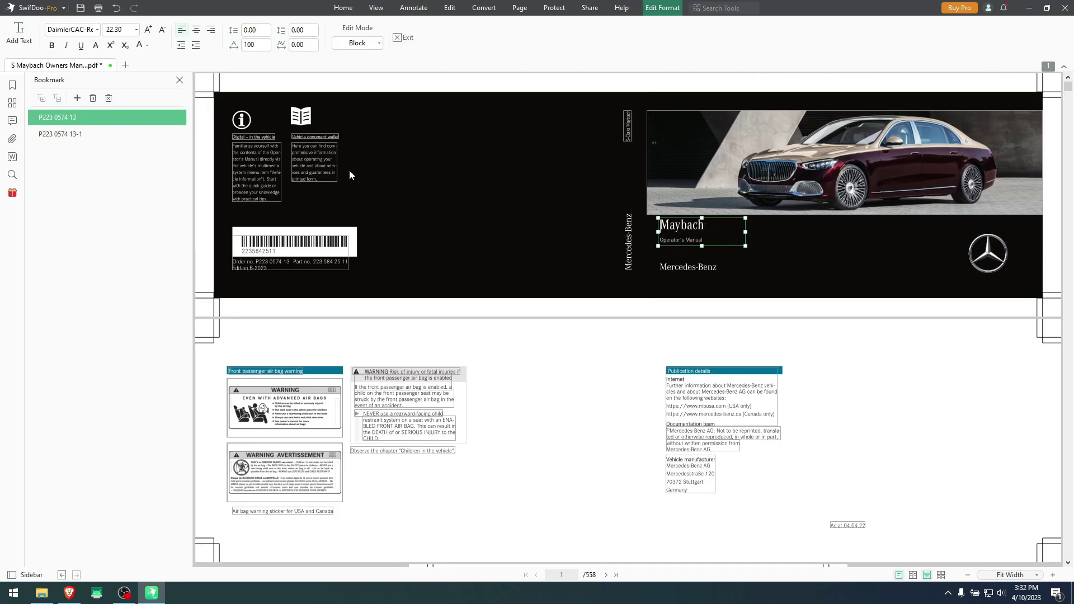
click(277, 253)
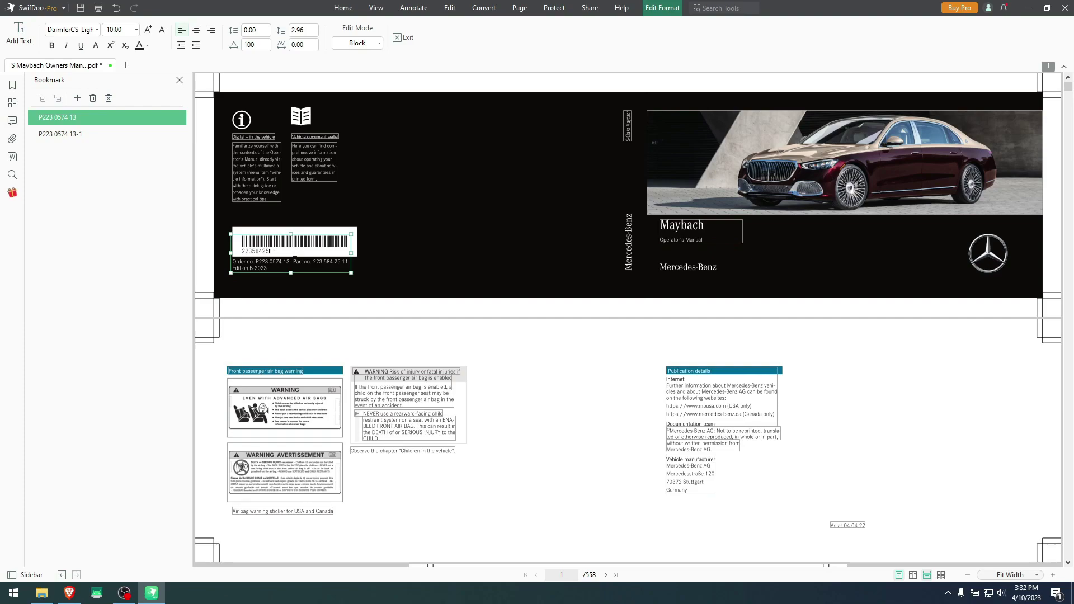
Widen the text box of the "Front passenger air bag warning" heading and increase its font size to 13.
click(292, 371)
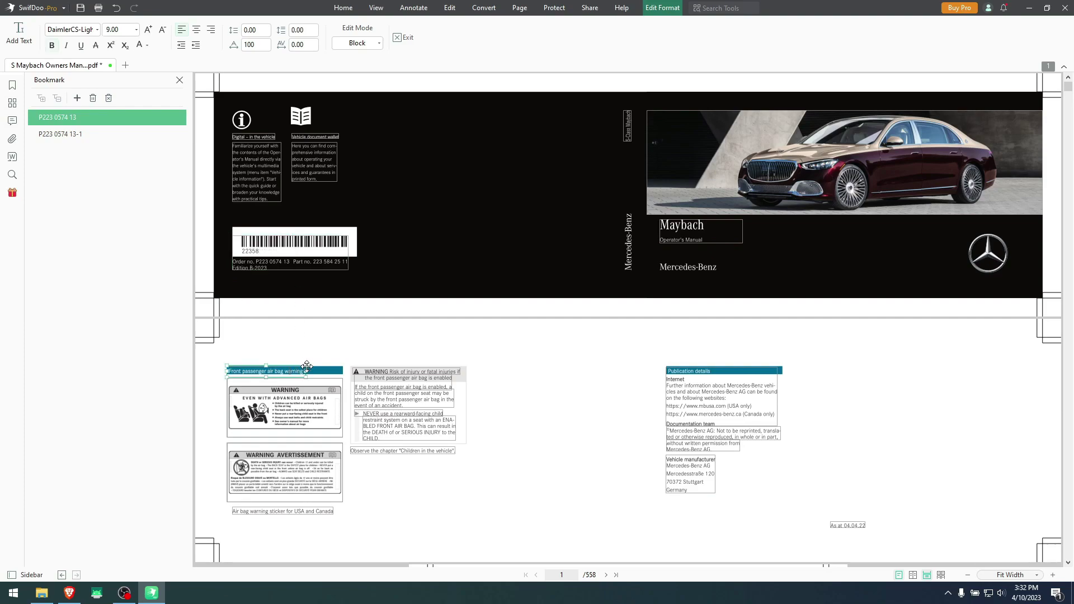
drag(306, 366, 379, 374)
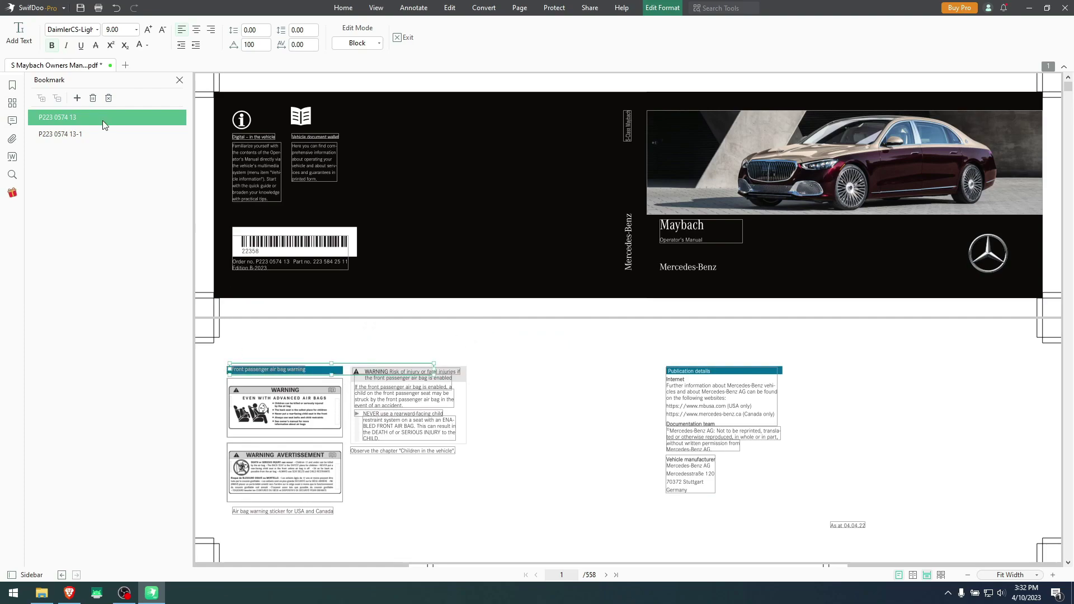
click(149, 30)
click(149, 30)
click(149, 29)
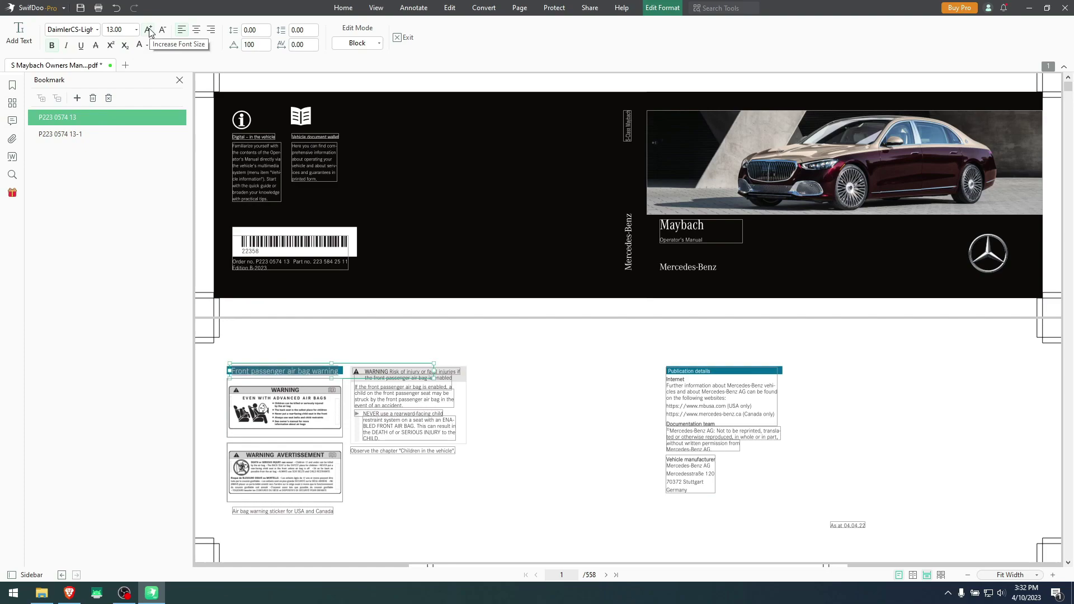
click(548, 364)
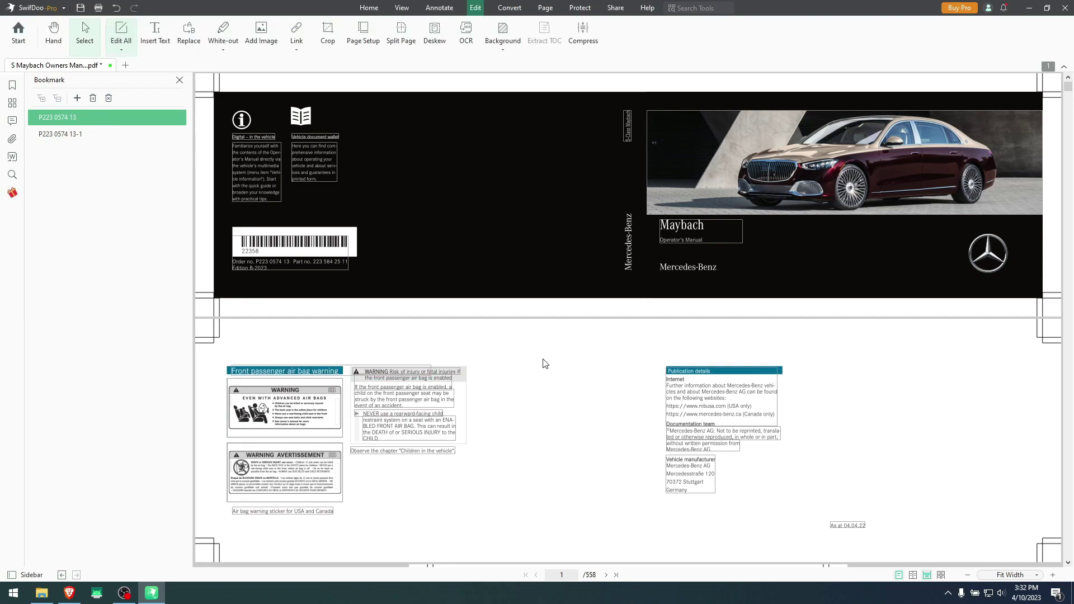
Insert the text "pds editor test" in the blank area near the top of the second page.
click(155, 32)
click(528, 367)
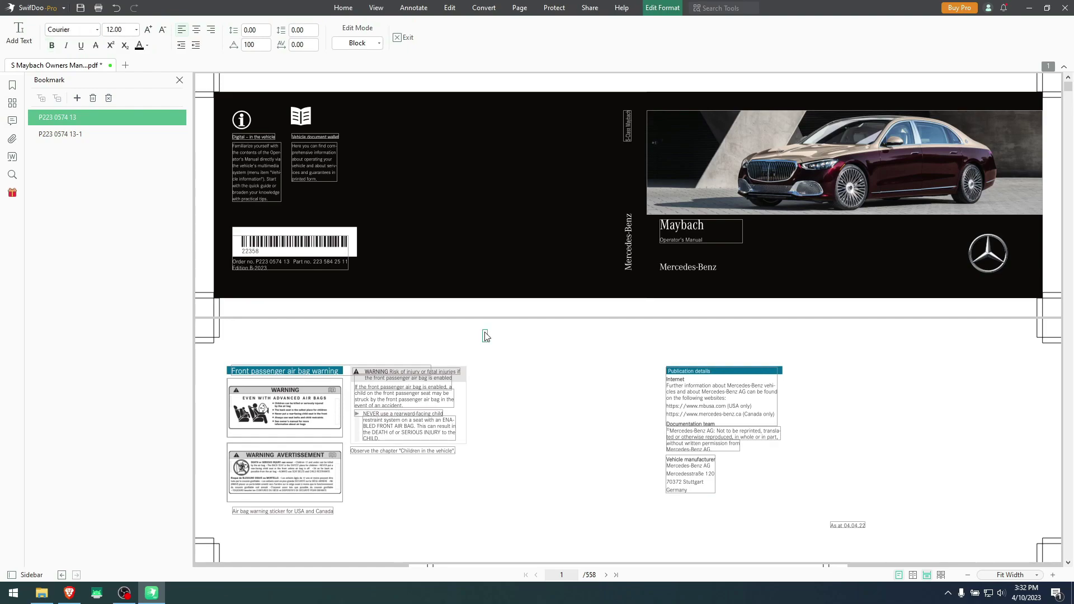
text(This edit)
text(or test)
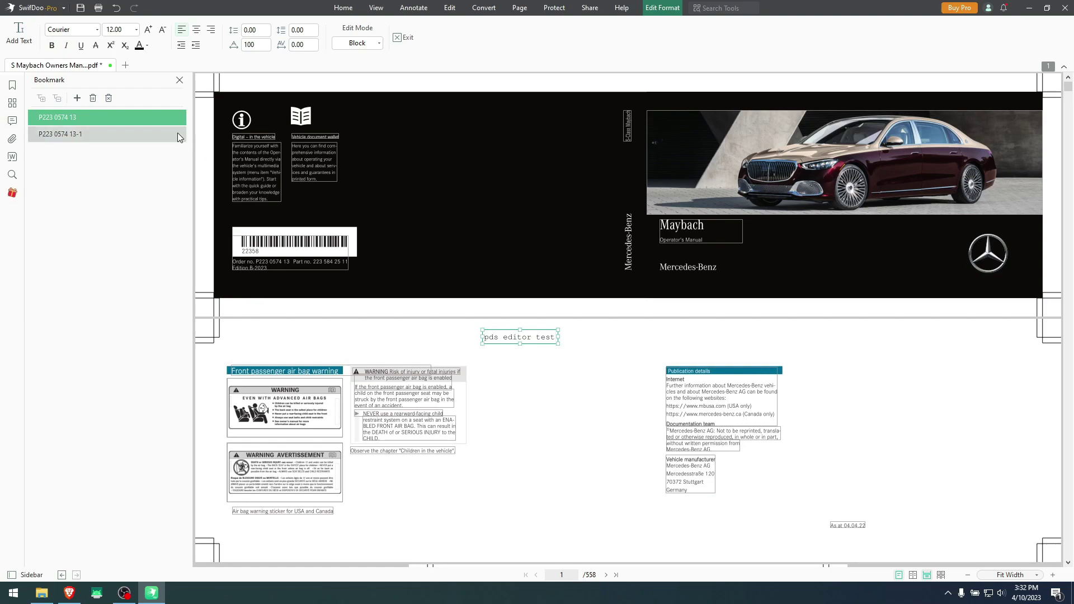
Change the font of the whole "pds editor test" text to Creepygirl.
key(ctrl+a)
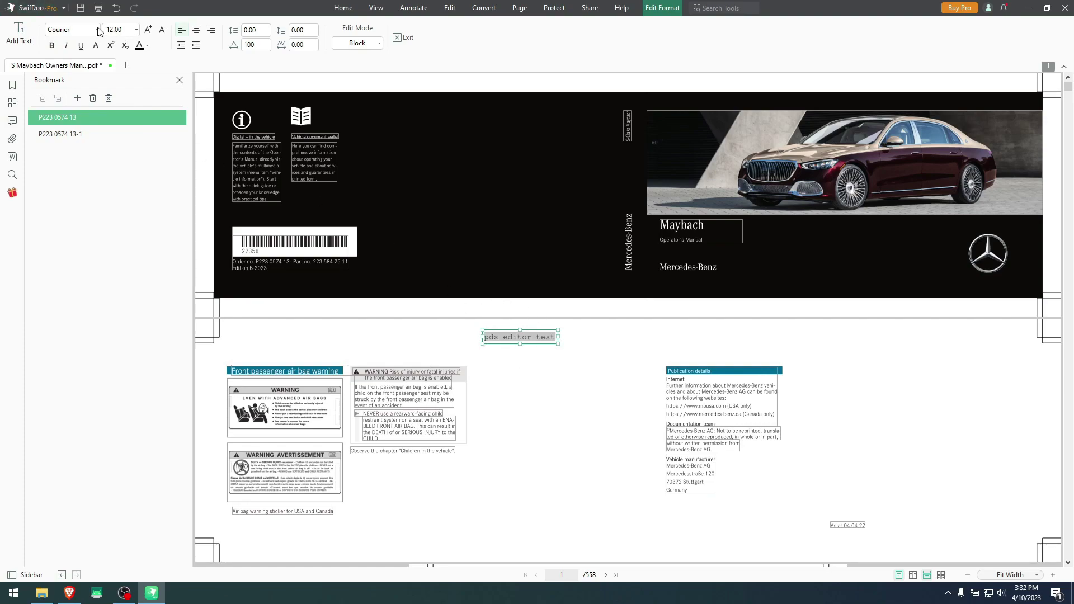
click(97, 29)
scroll(82, 103, down, 5)
scroll(82, 103, down, 10)
scroll(84, 109, down, 3)
click(69, 107)
Change the font of the "pds editor test" text to Times New Roman and widen its text box.
click(98, 31)
scroll(78, 104, down, 5)
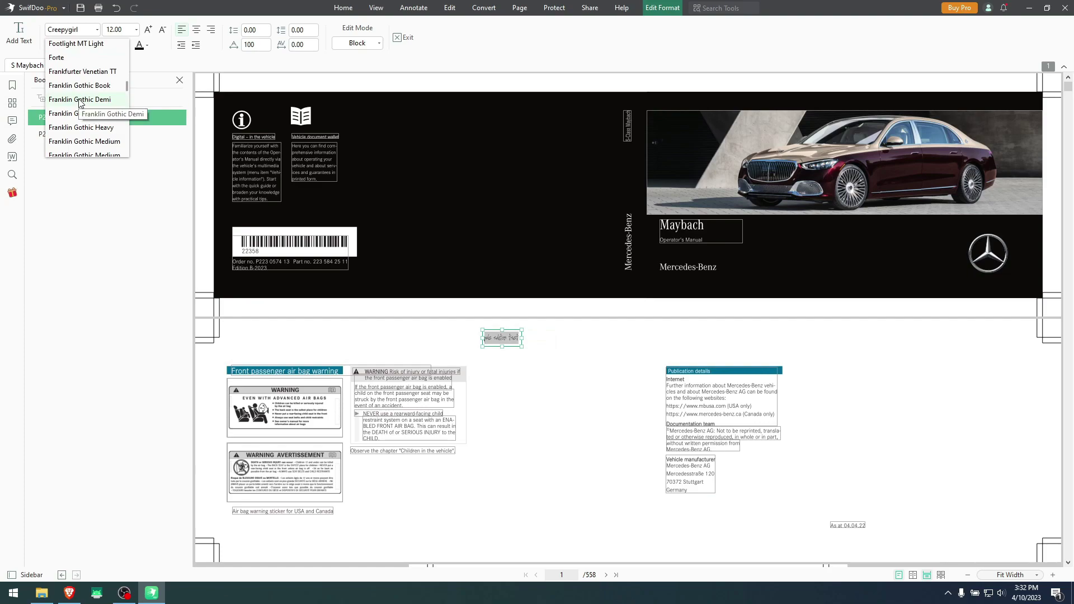
scroll(81, 101, down, 10)
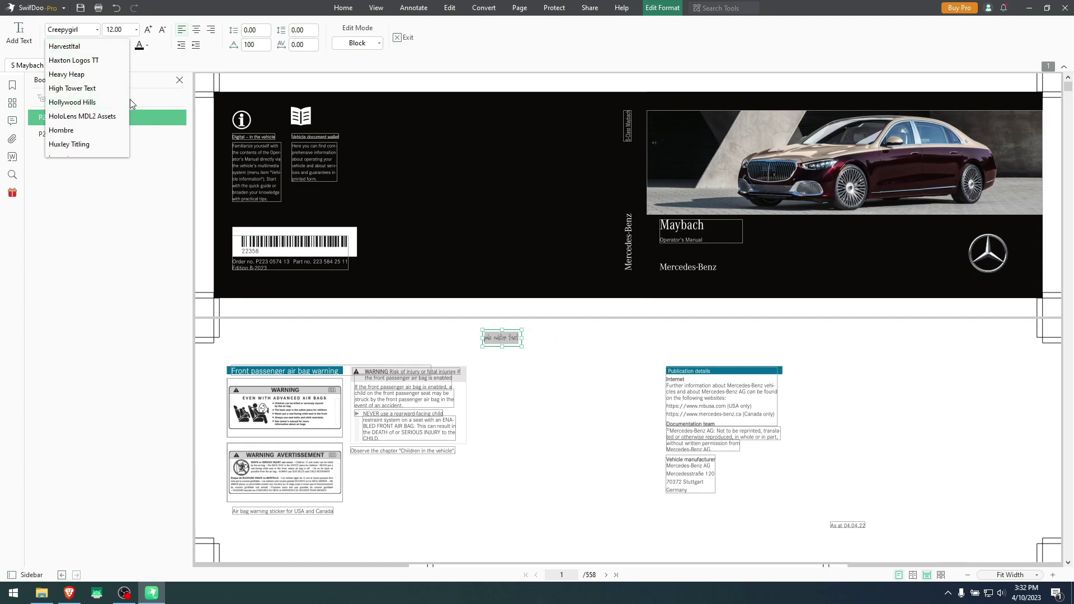
scroll(85, 95, down, 12)
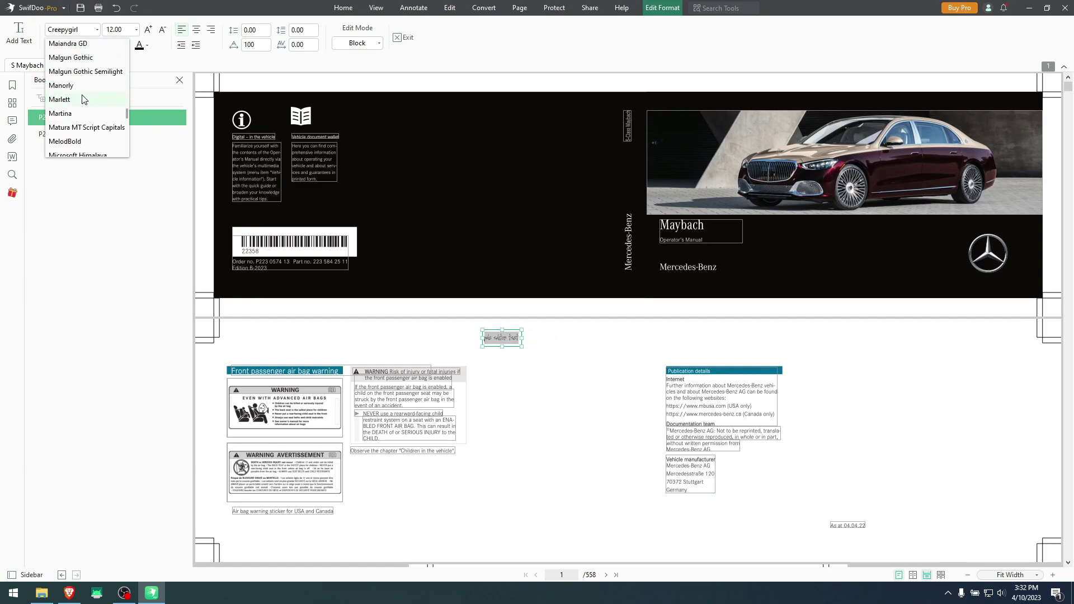
scroll(82, 101, down, 10)
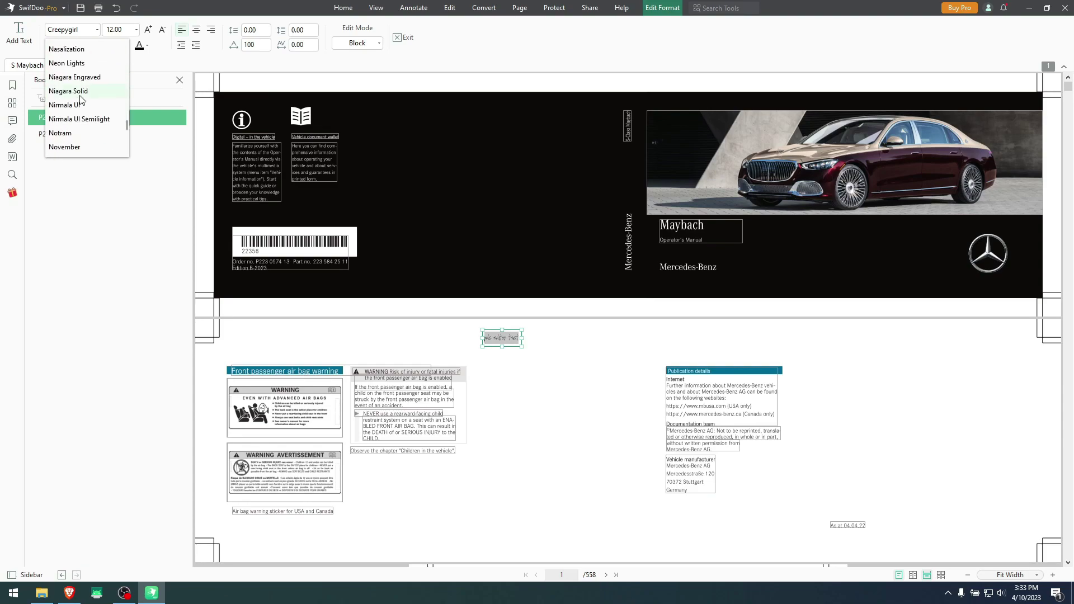
scroll(80, 102, down, 3)
scroll(78, 104, down, 3)
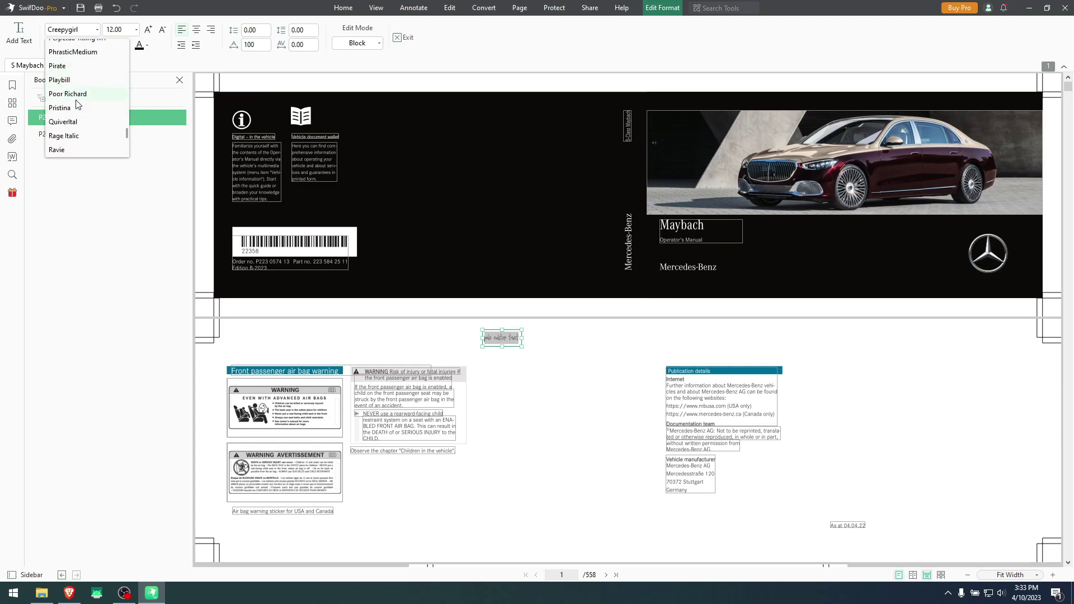
scroll(78, 104, down, 4)
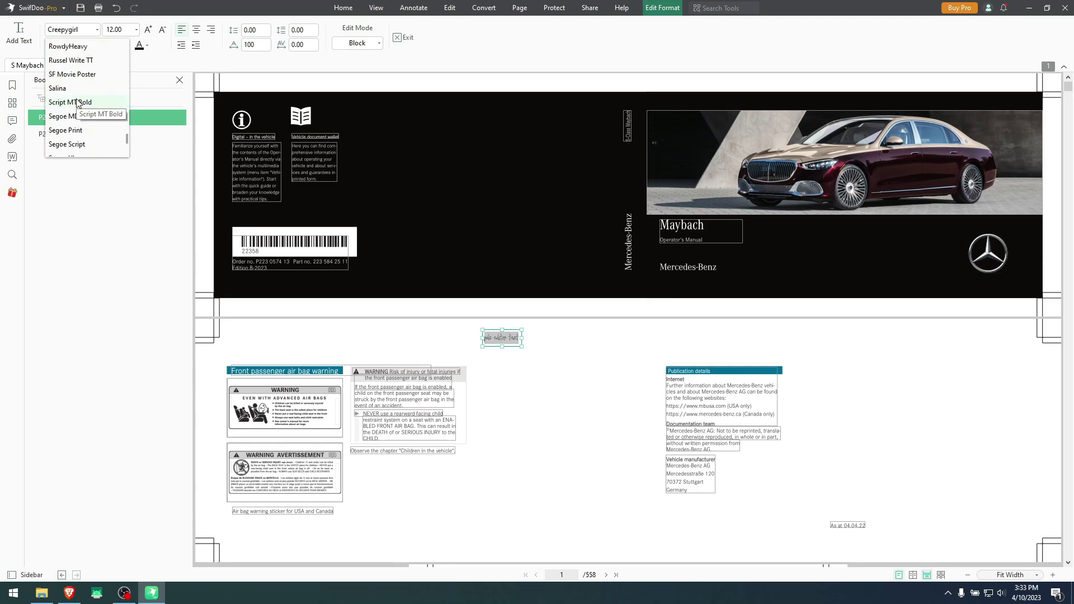
scroll(78, 104, down, 8)
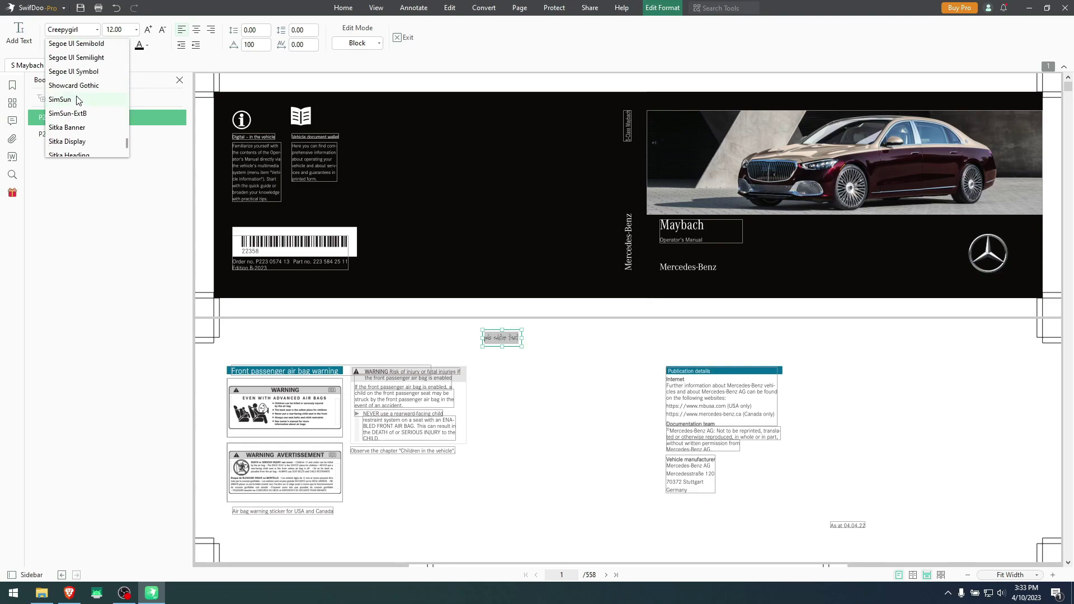
scroll(76, 102, up, 1)
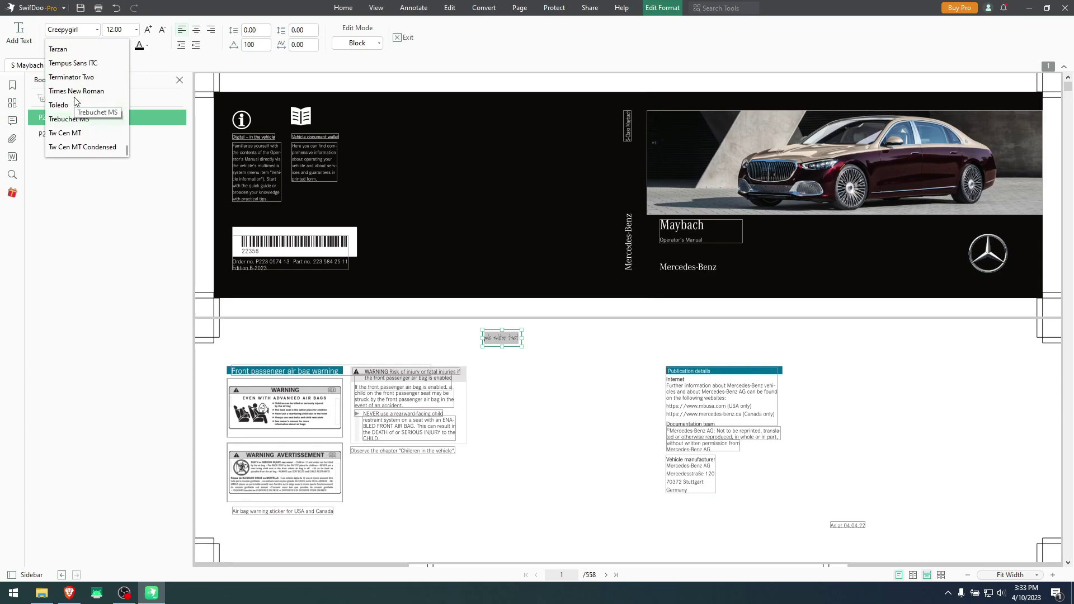
click(68, 90)
drag(532, 345, 592, 380)
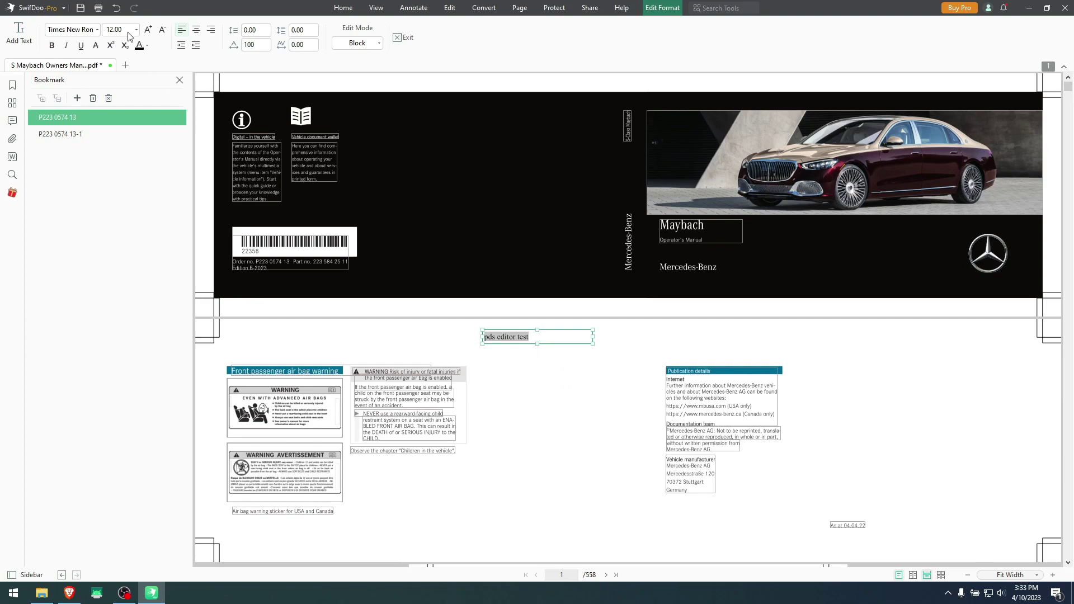
Increase the font size of the "pds editor test" text to 30.
click(146, 31)
click(146, 30)
click(146, 30)
click(147, 30)
click(147, 30)
click(147, 30)
click(147, 30)
click(147, 30)
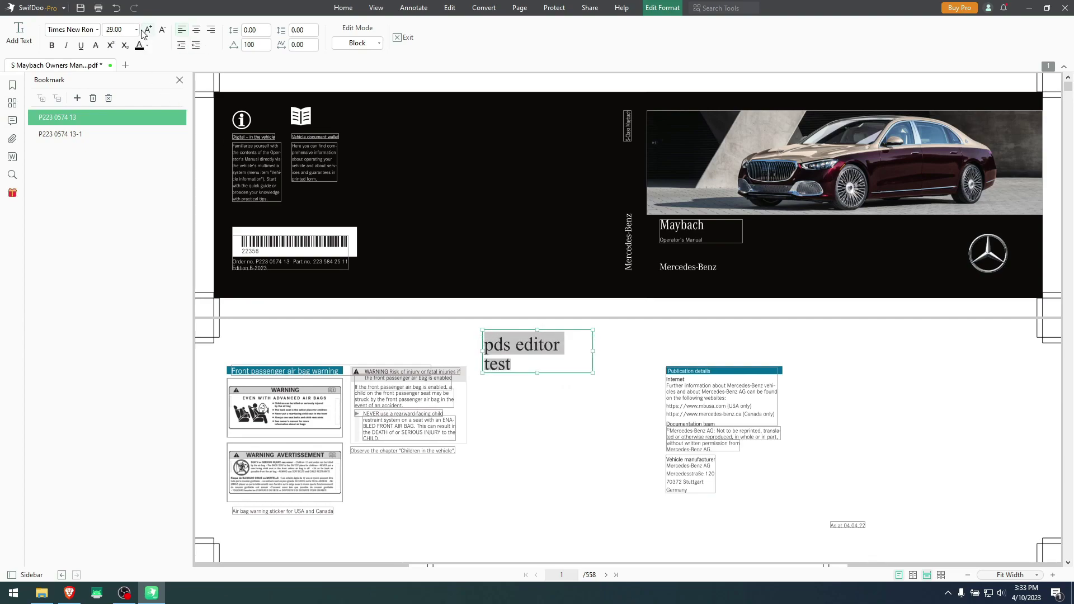
Widen the "pds editor test" box to fit one line and move it just above the "Front passenger air bag warning" heading.
drag(591, 351, 644, 351)
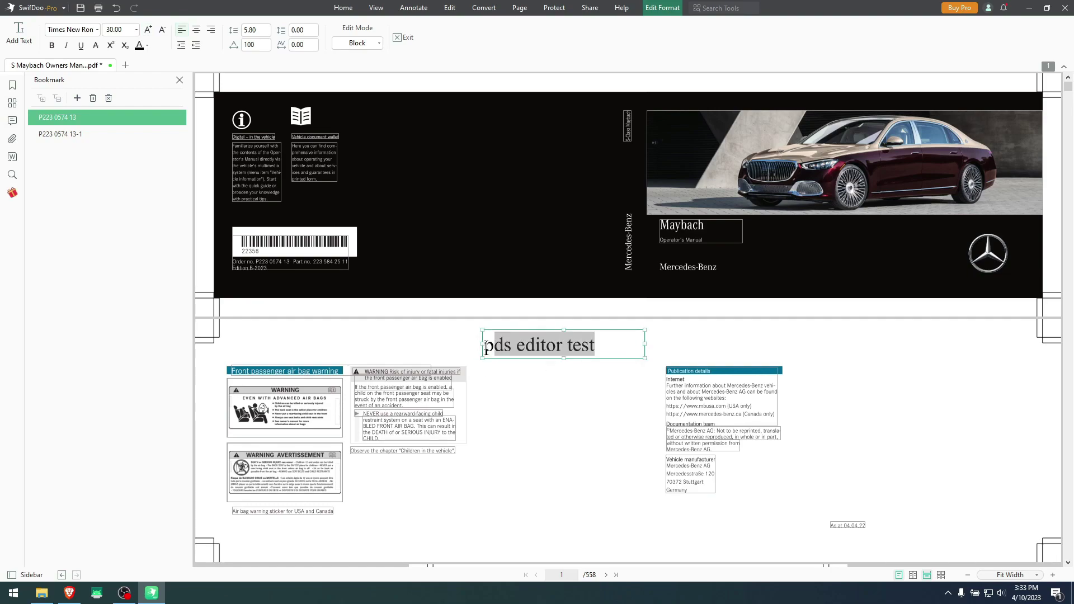
drag(643, 358, 659, 360)
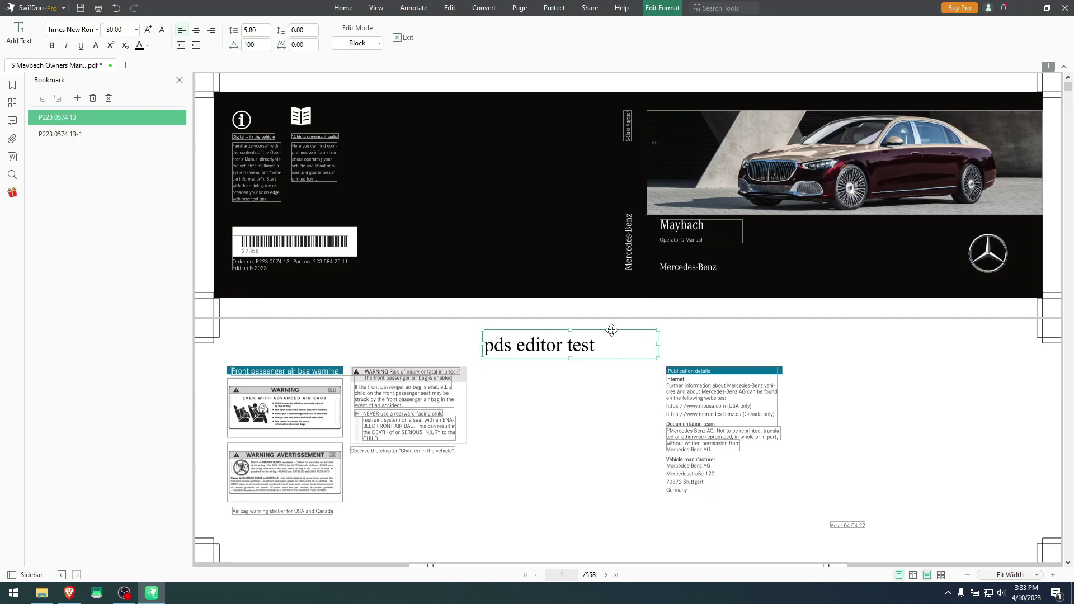
drag(612, 330, 353, 334)
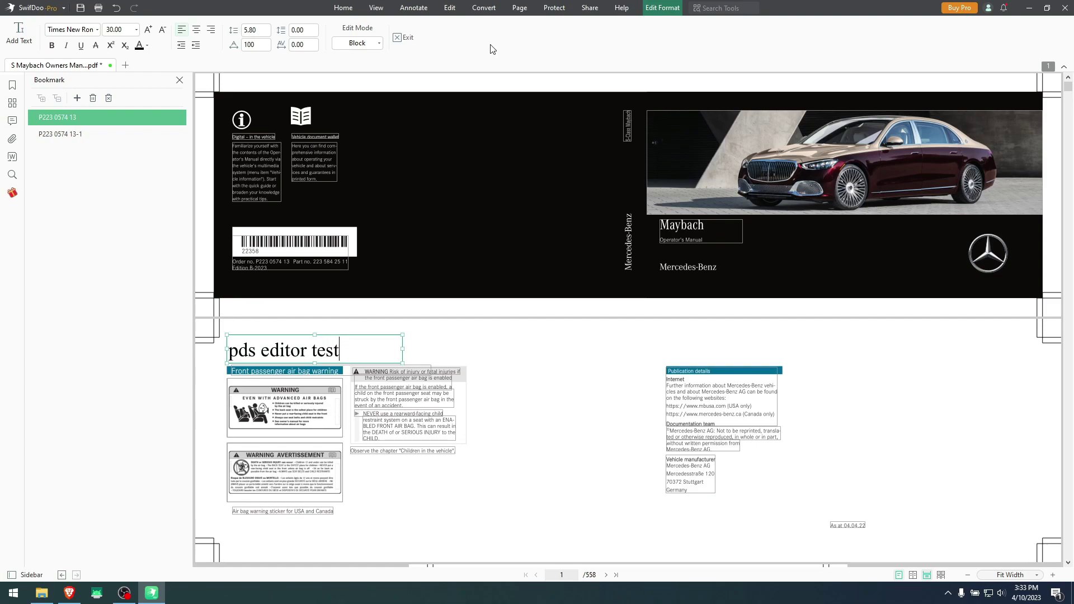
Search all pages of the manual for "trunk".
click(12, 175)
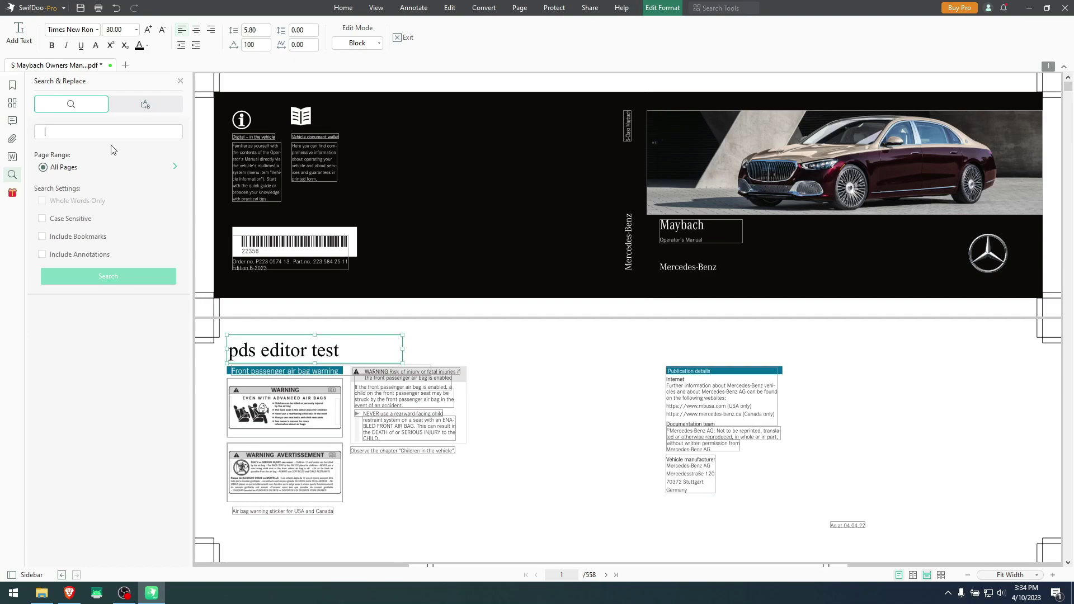
text(trunk)
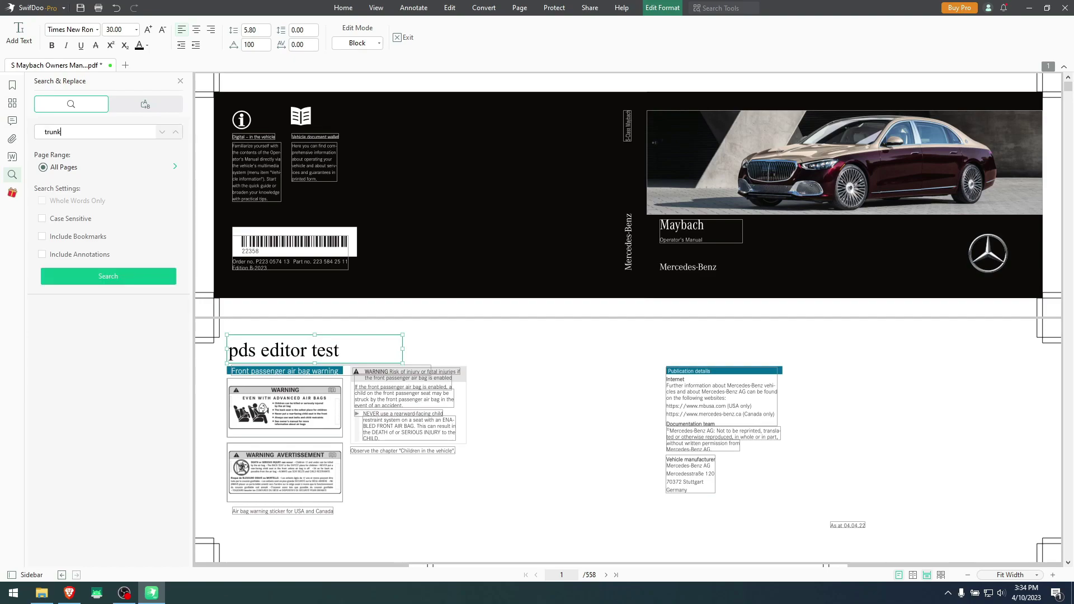
key(Return)
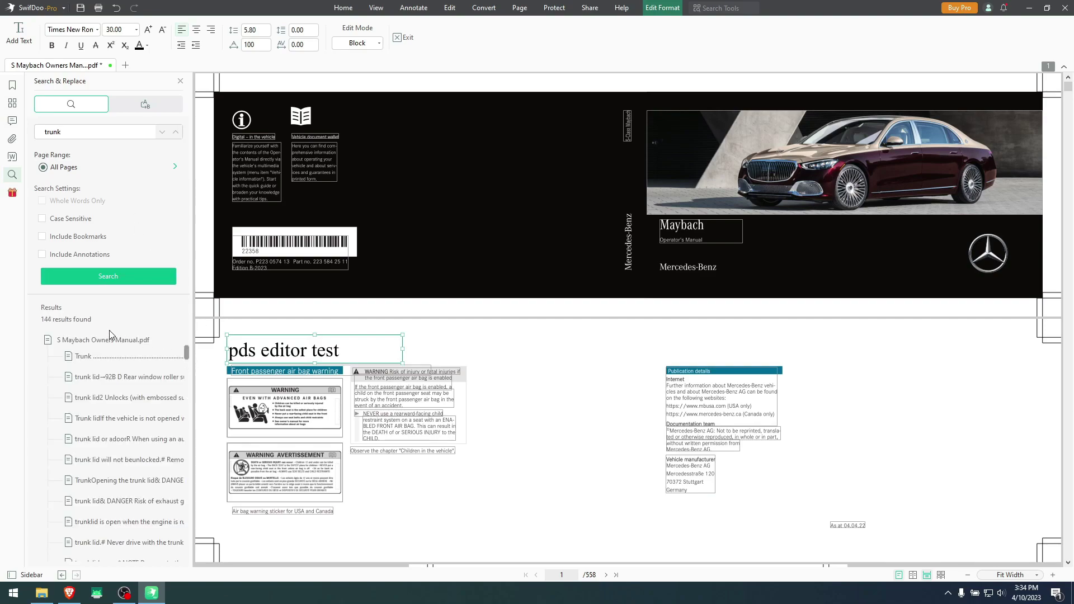
Look through several of the "trunk" matches, ending at the KEYLESS-GO note about unintentionally opening the trunk lid.
scroll(102, 372, down, 3)
scroll(102, 379, up, 3)
click(110, 379)
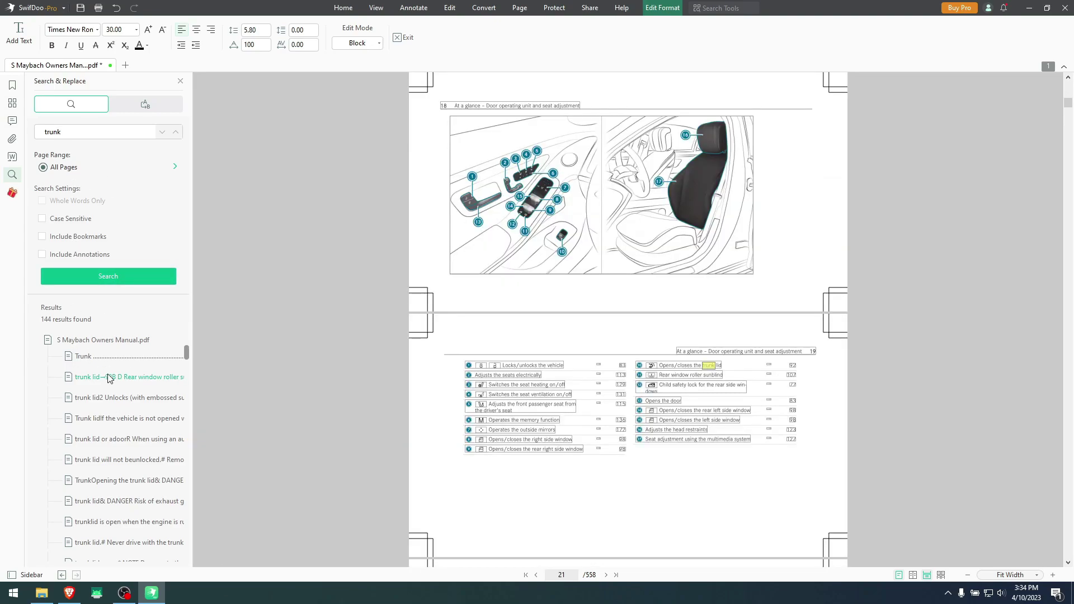
click(117, 398)
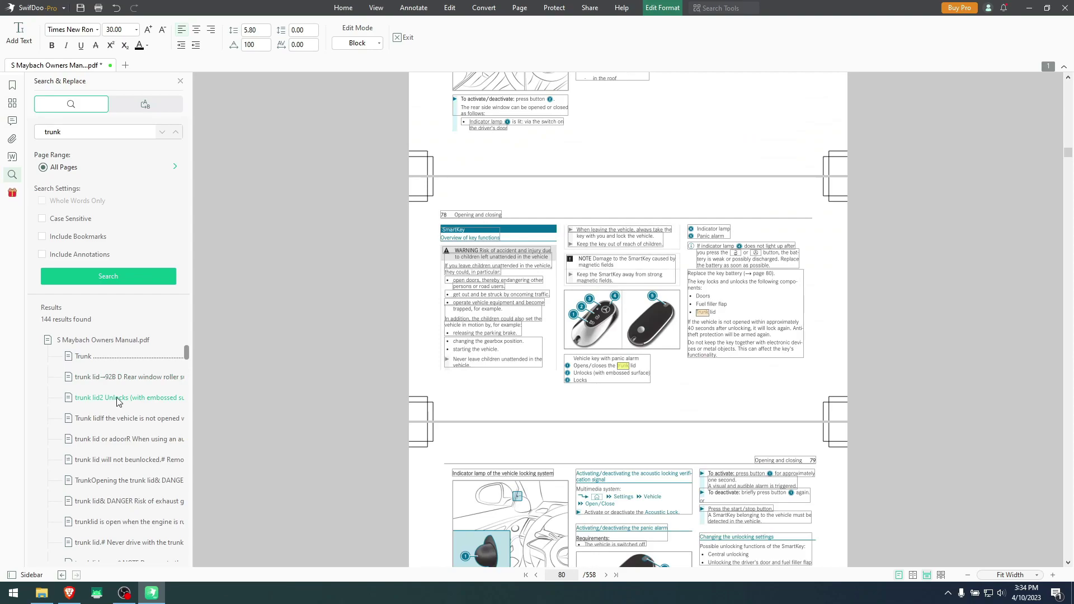
scroll(118, 401, down, 1)
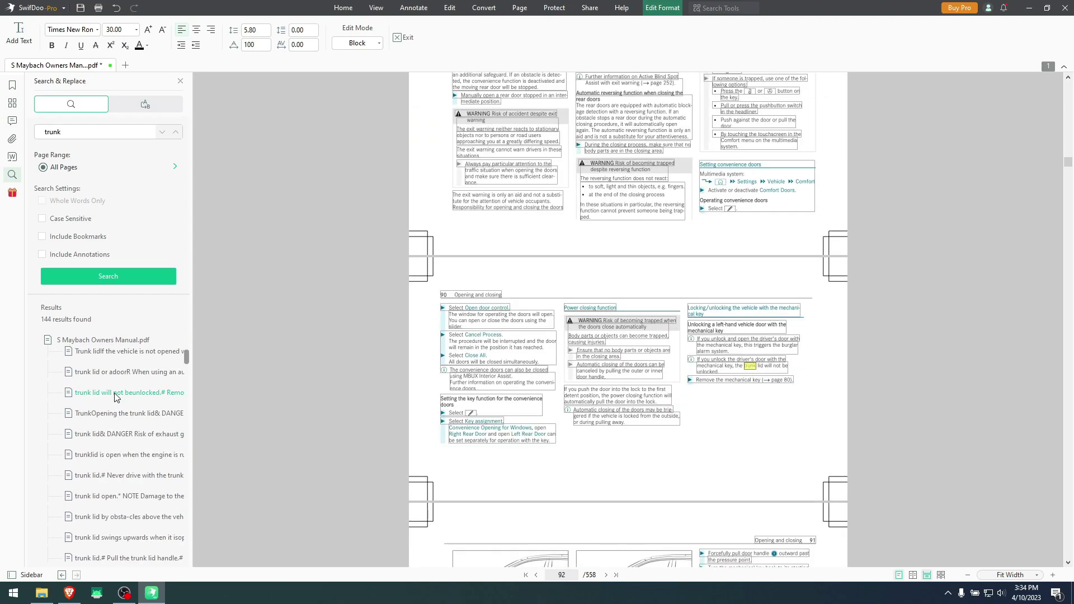
click(103, 372)
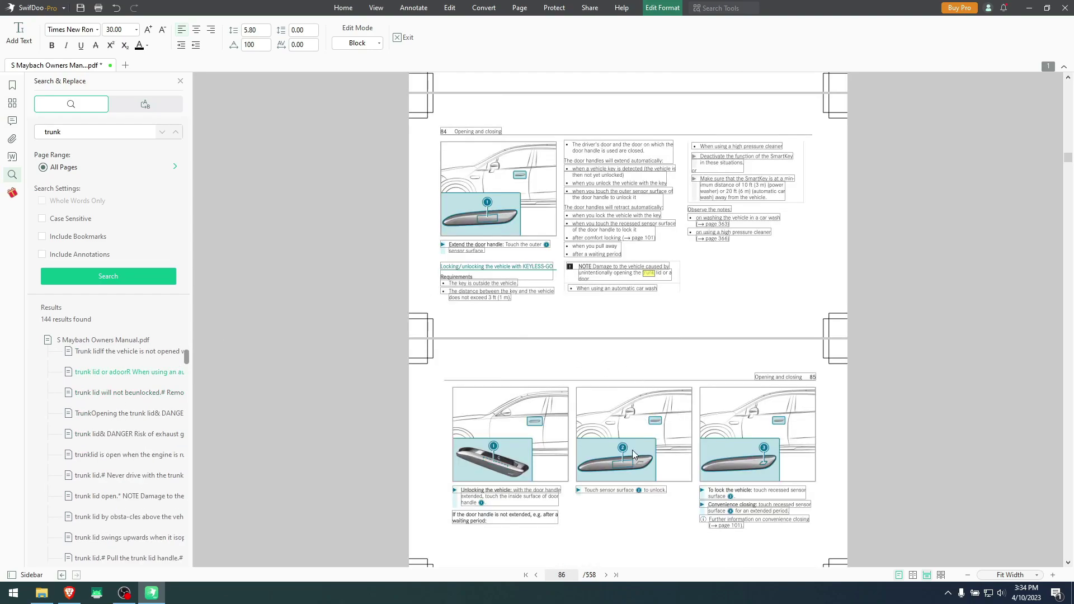
Delete the middle door handle image above "Touch sensor surface 2 to unlock" on the page numbered 85.
click(633, 446)
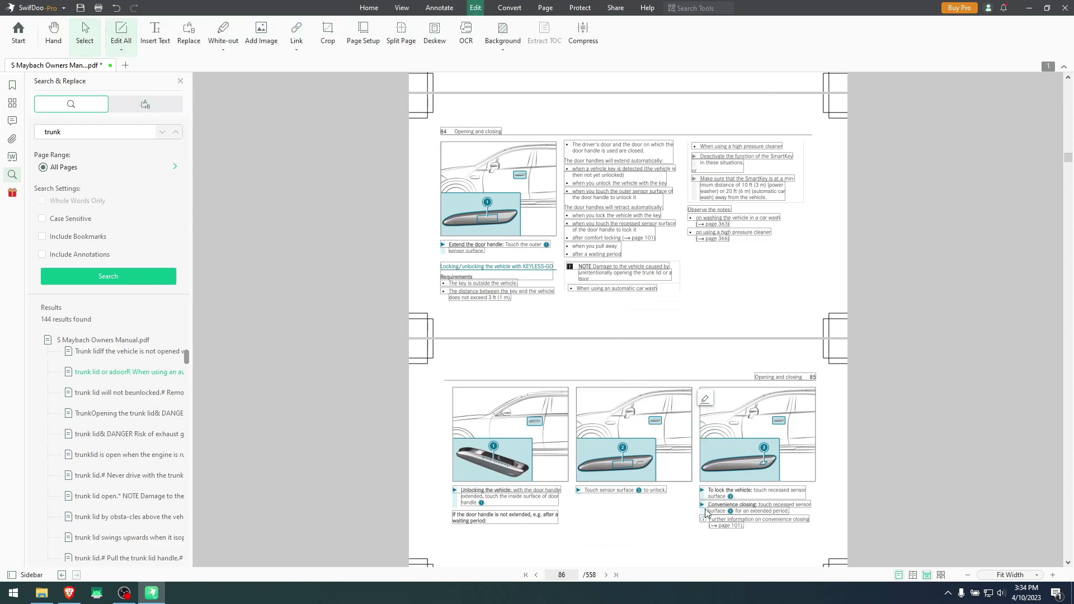
click(703, 398)
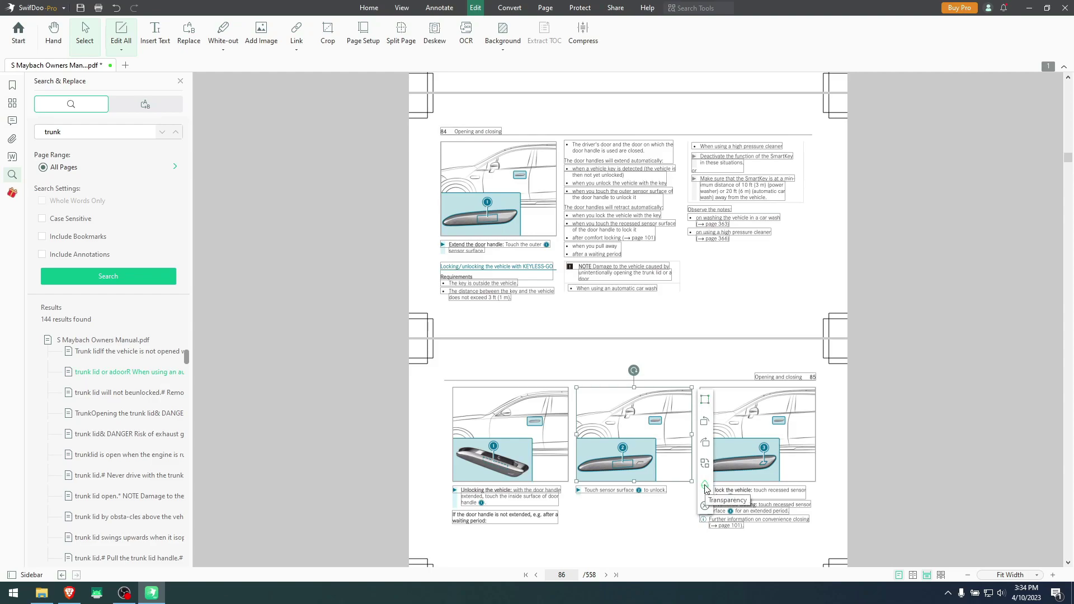
right_click(660, 420)
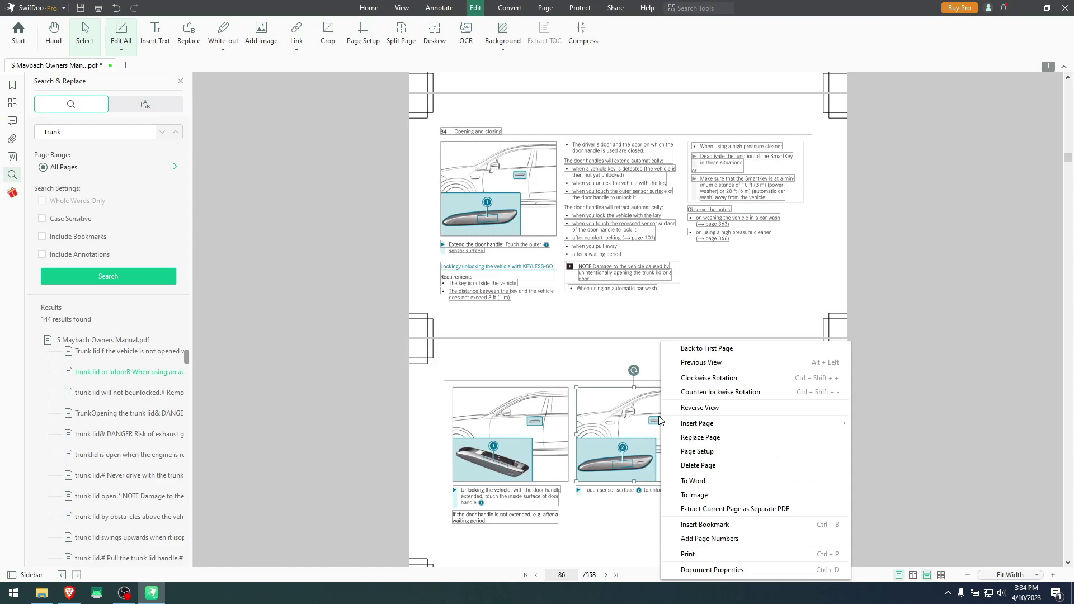
click(623, 390)
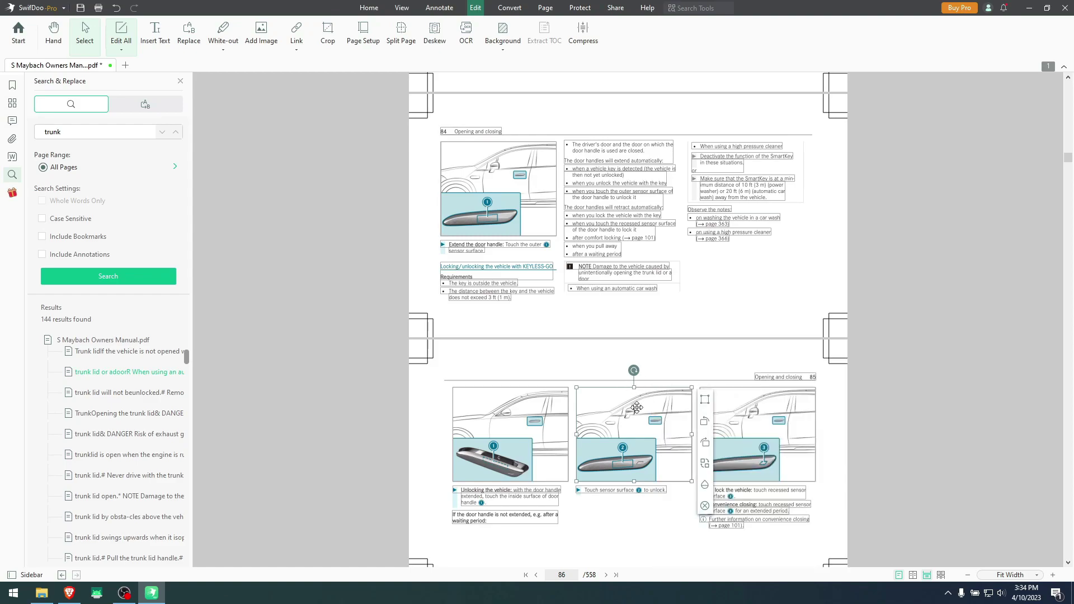
key(Delete)
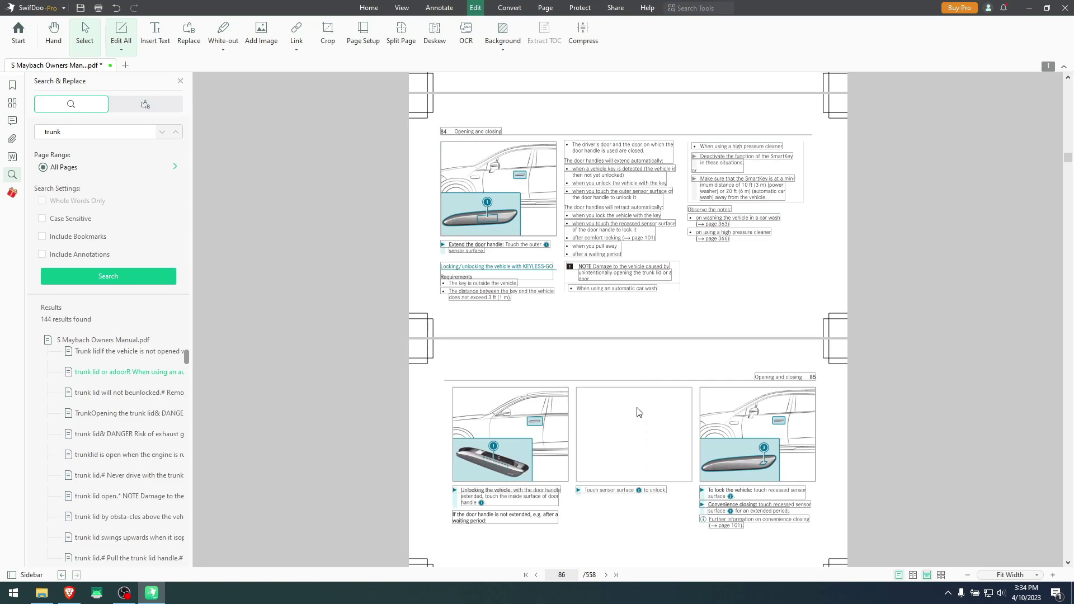
click(520, 409)
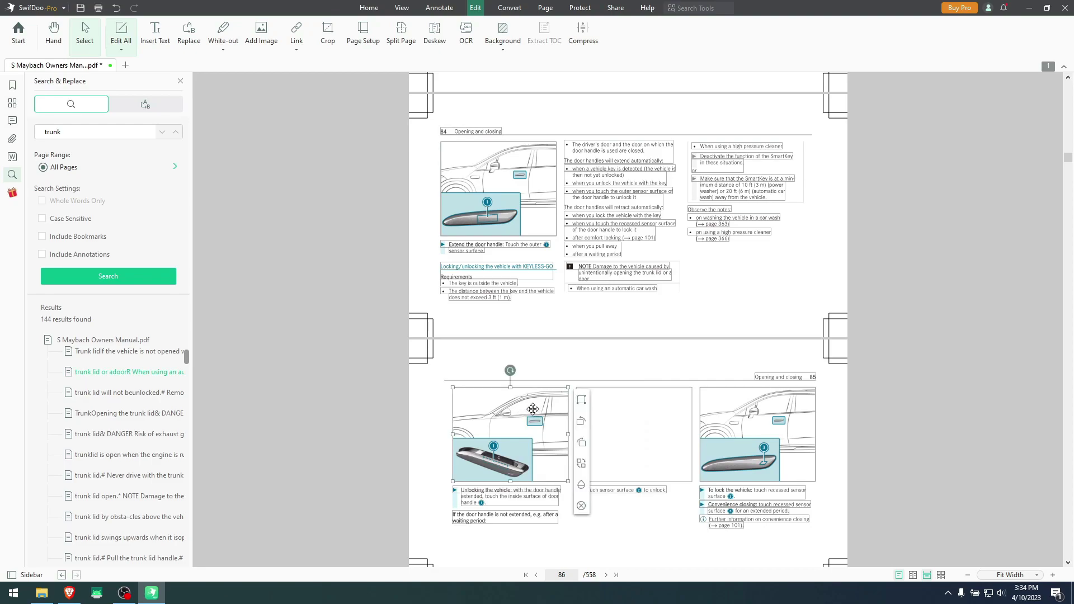
click(713, 406)
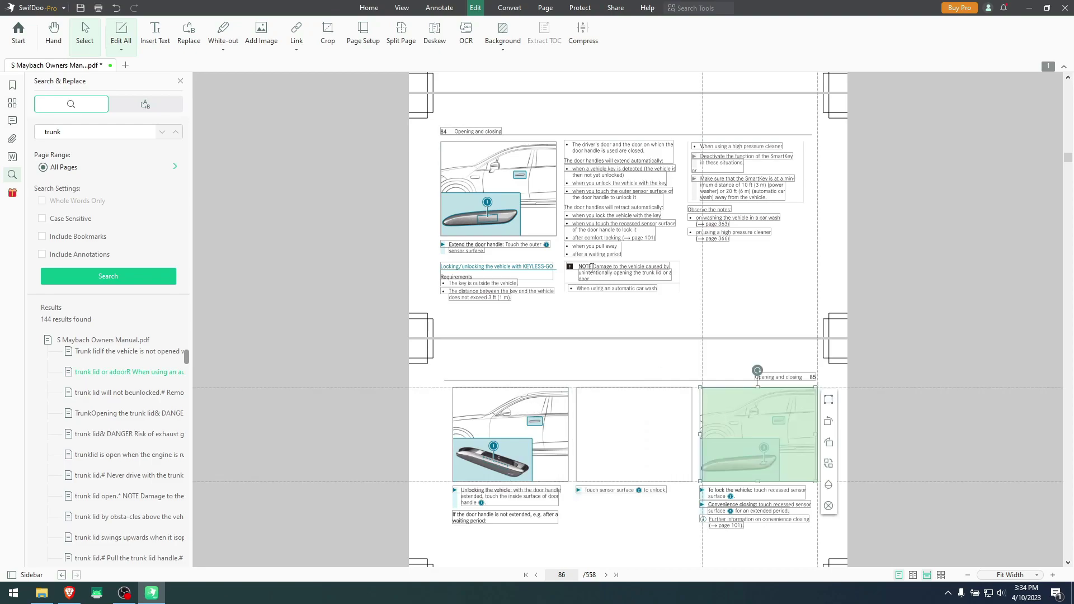
key(Escape)
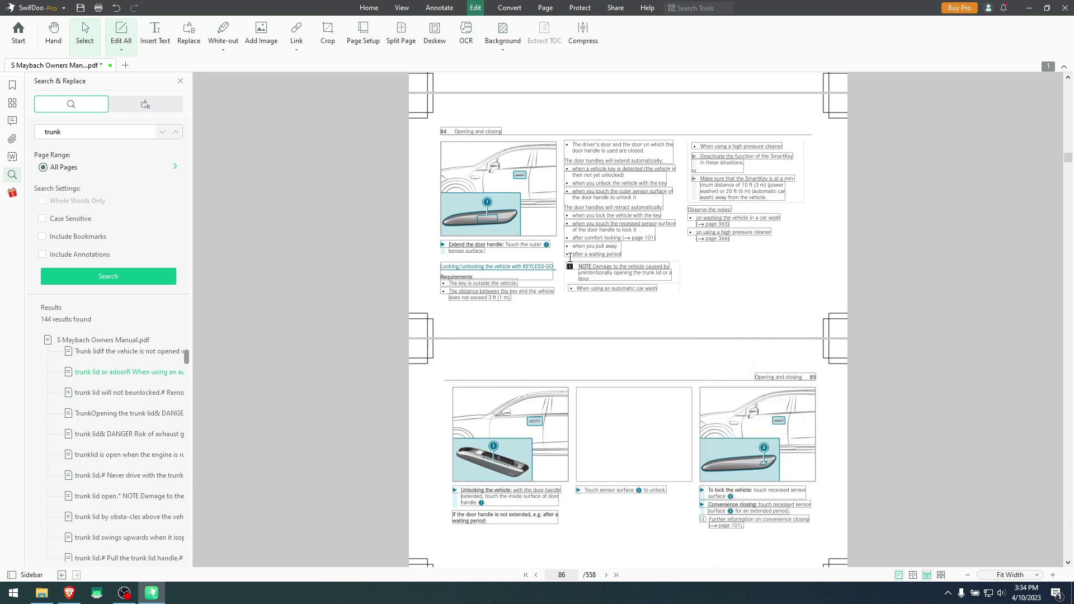
Shorten the heading "Locking/unlocking the vehicle with KEYLESS-GO" to end in "SS-GO".
click(526, 266)
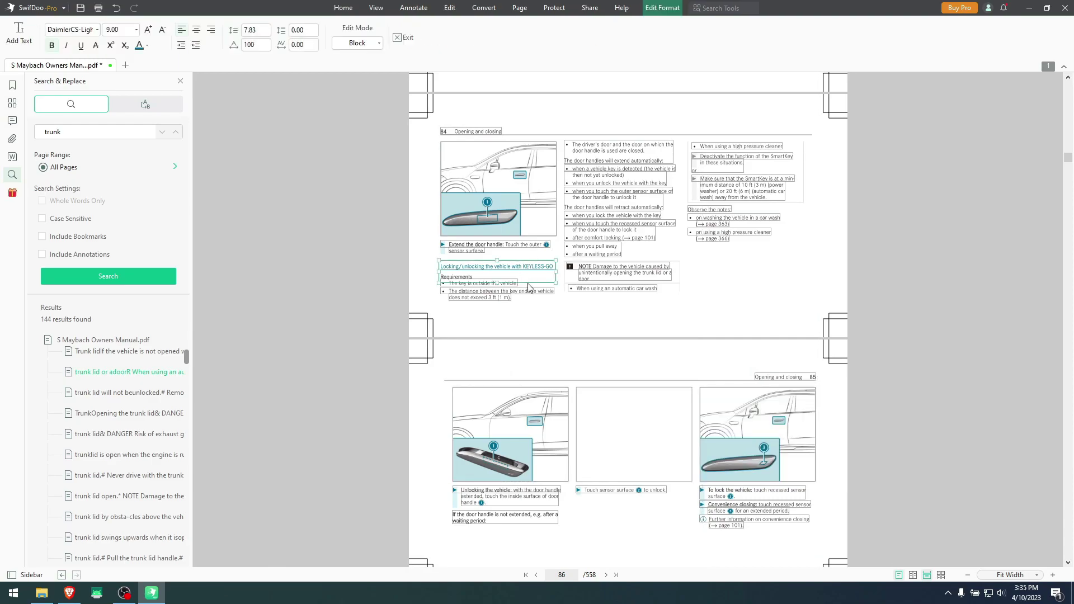
key(BackSpace)
key(BackSpace)
key(BackSpace)
key(BackSpace)
key(BackSpace)
click(615, 403)
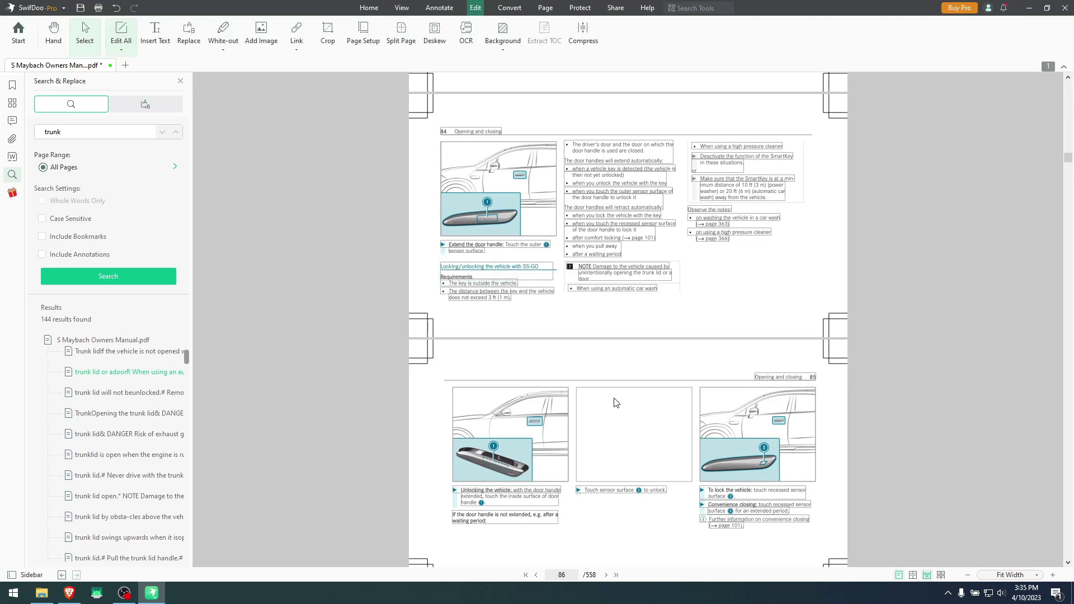
Delete the door handle image above the "Unlocking the vehicle" instructions on the page numbered 85.
click(554, 393)
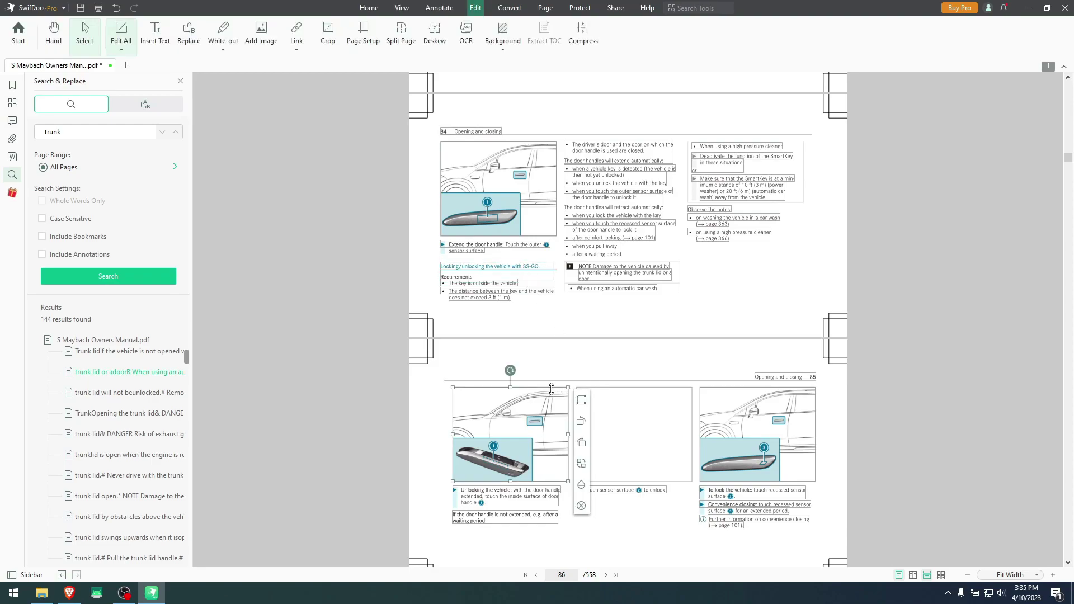
key(Delete)
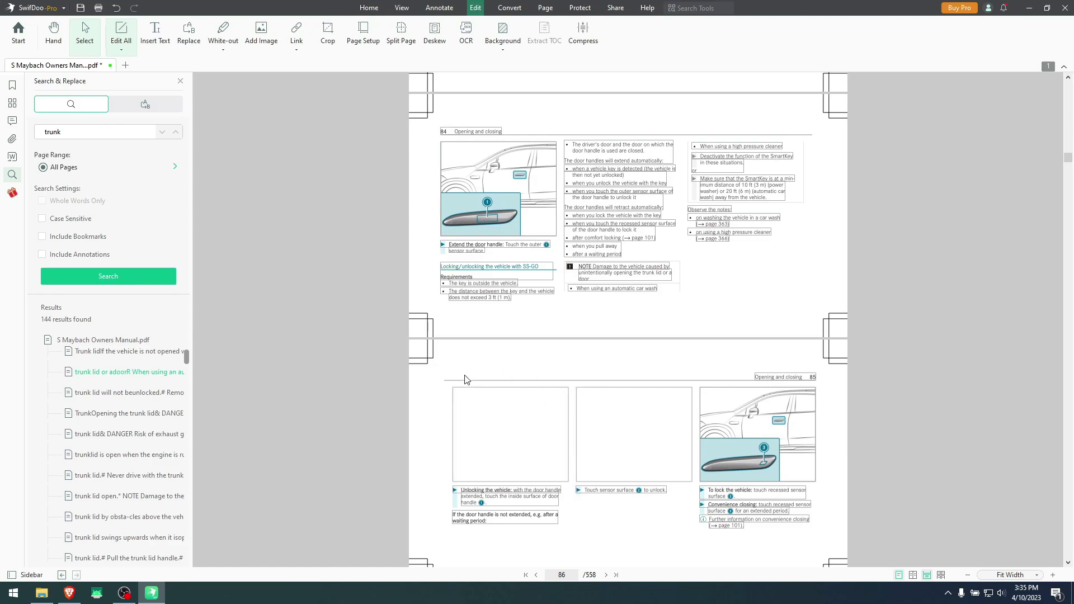
Save the document's pending changes to bring up the A4 page setup for PDF page 87, and cancel the dialog.
scroll(489, 417, down, 1)
scroll(501, 313, down, 2)
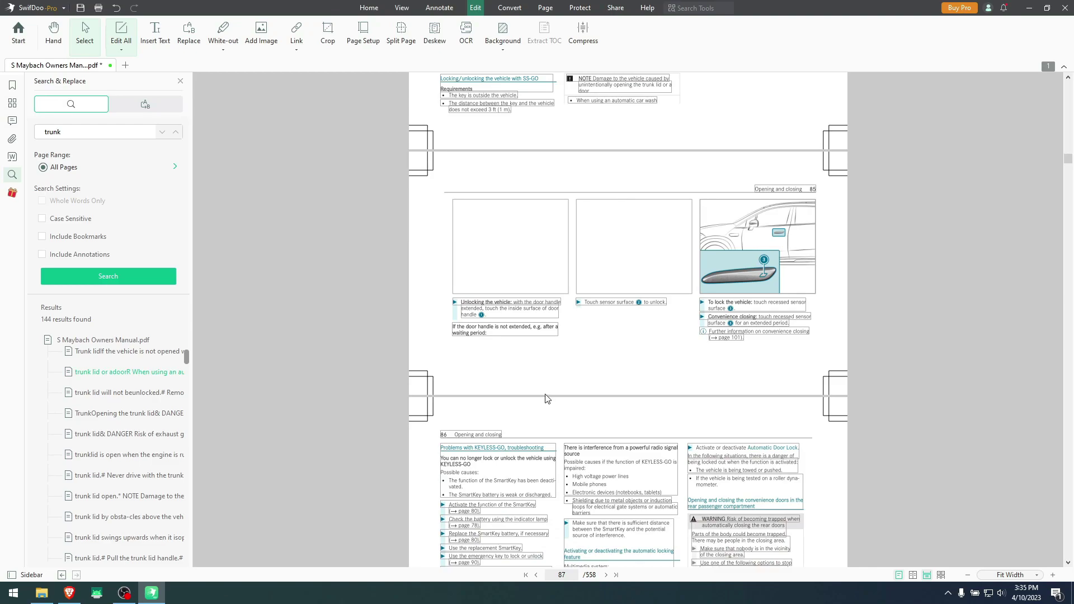
scroll(545, 400, up, 1)
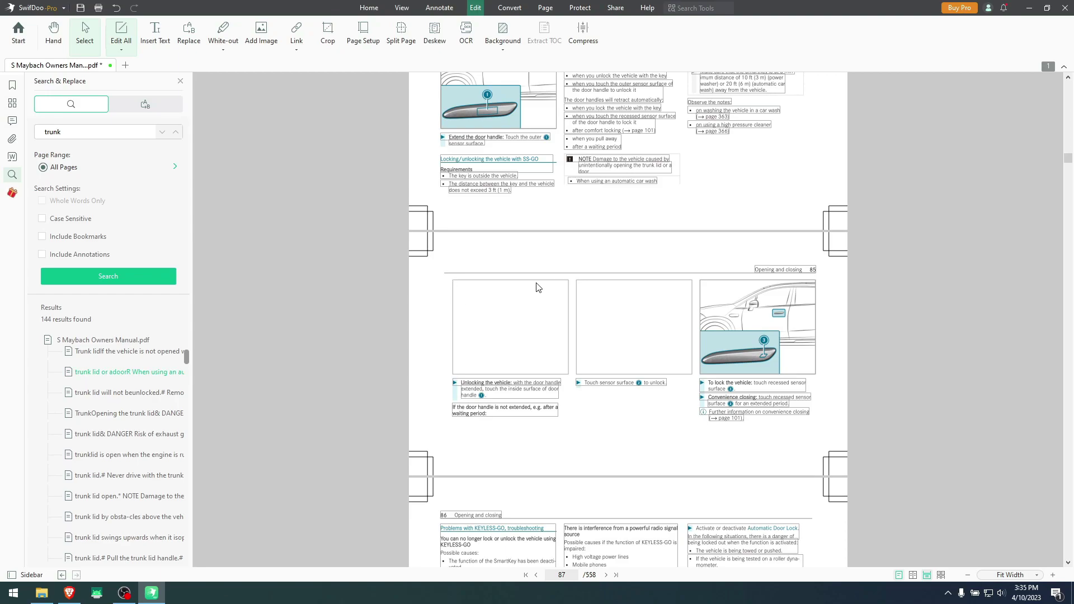
right_click(529, 267)
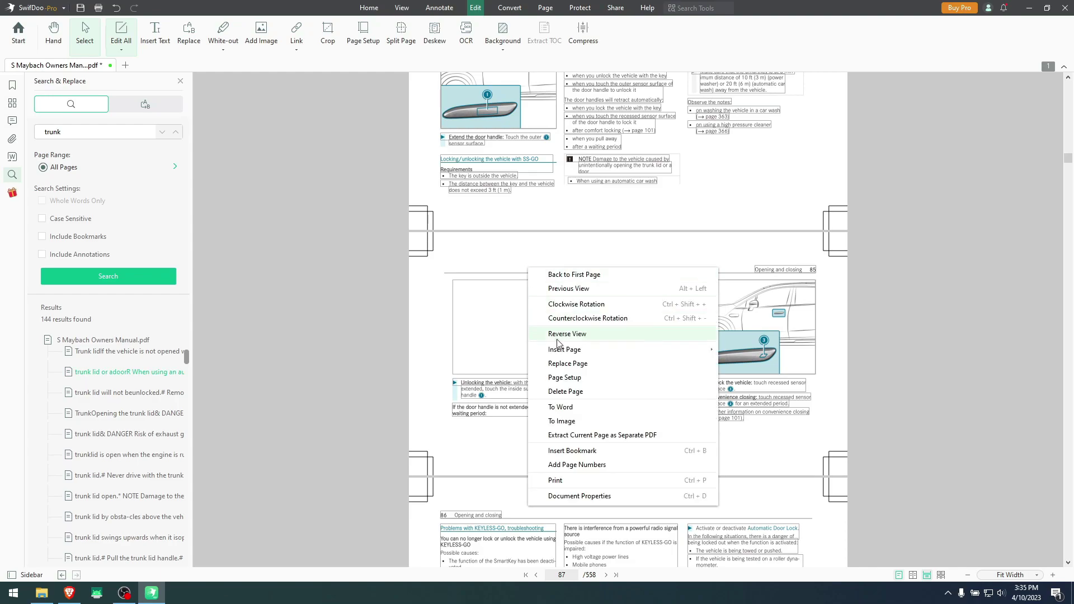
click(581, 377)
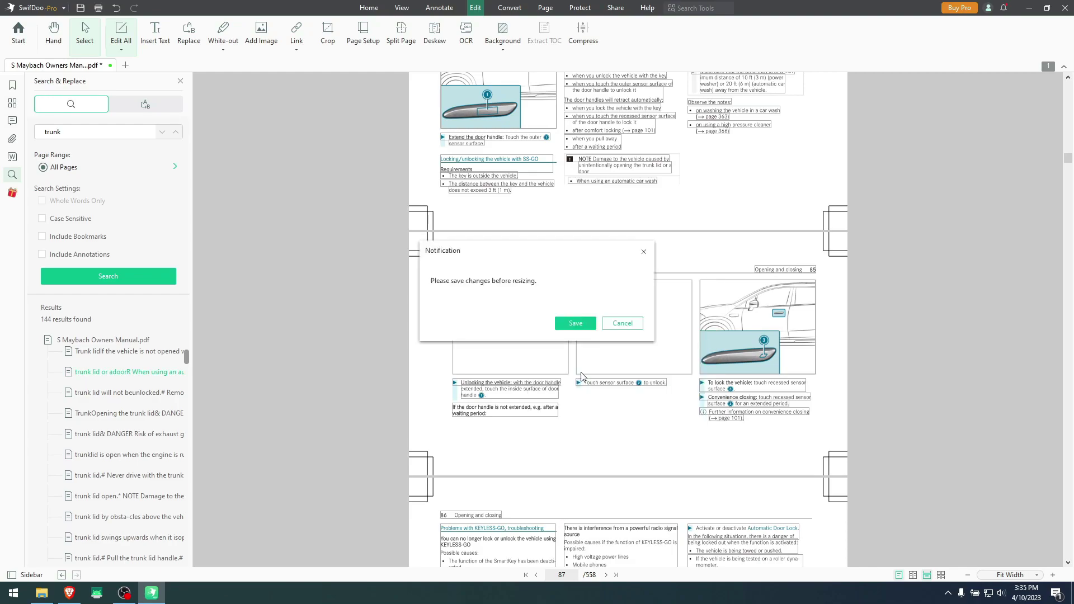
click(575, 323)
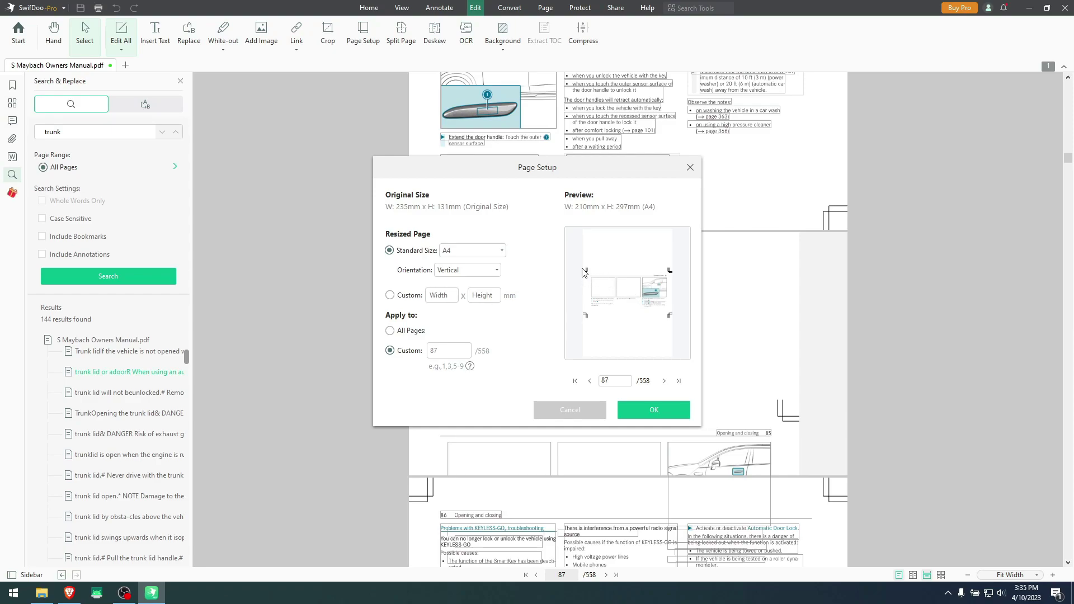
click(567, 410)
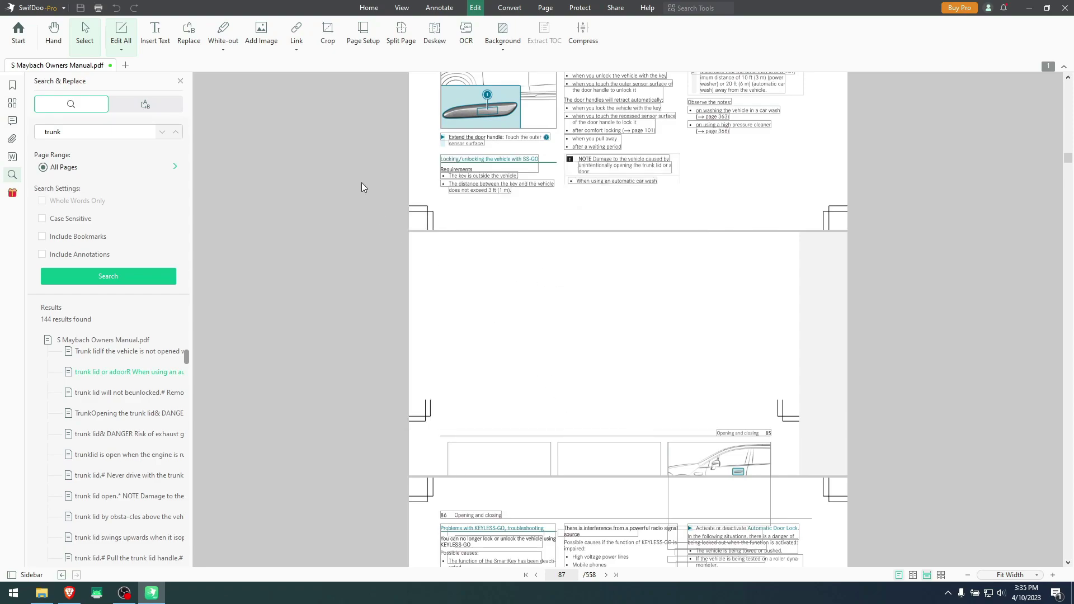
Try to remove the background from the manual.
click(501, 36)
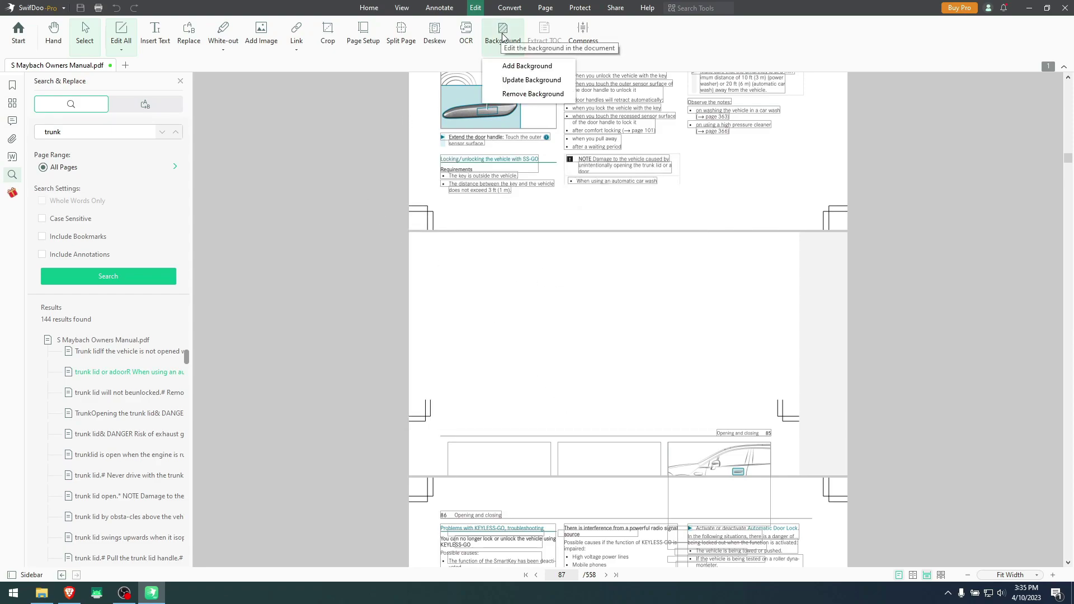
click(531, 94)
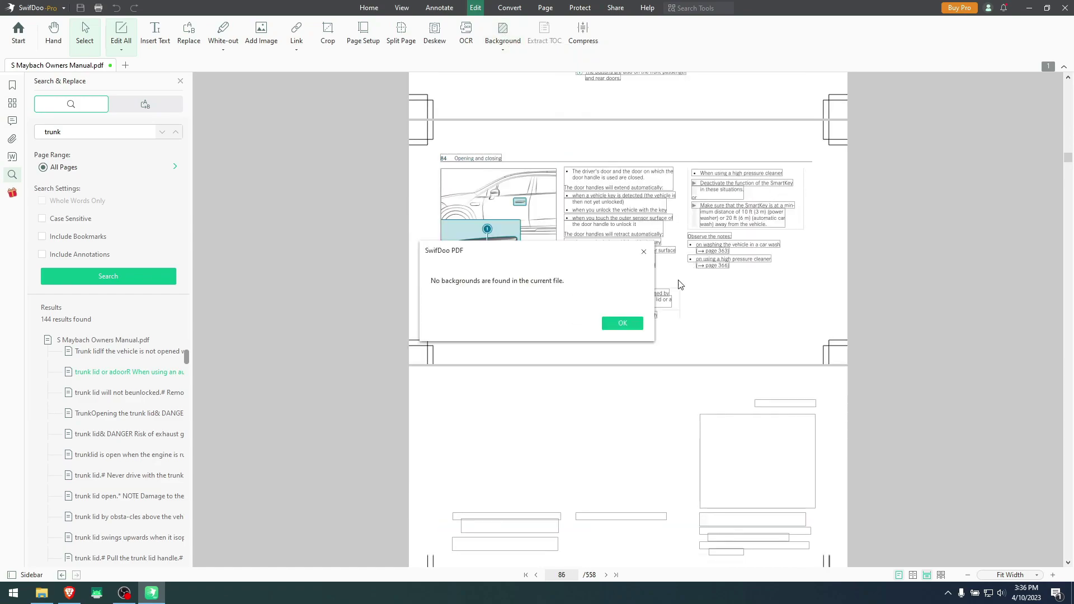
click(615, 330)
scroll(553, 346, down, 3)
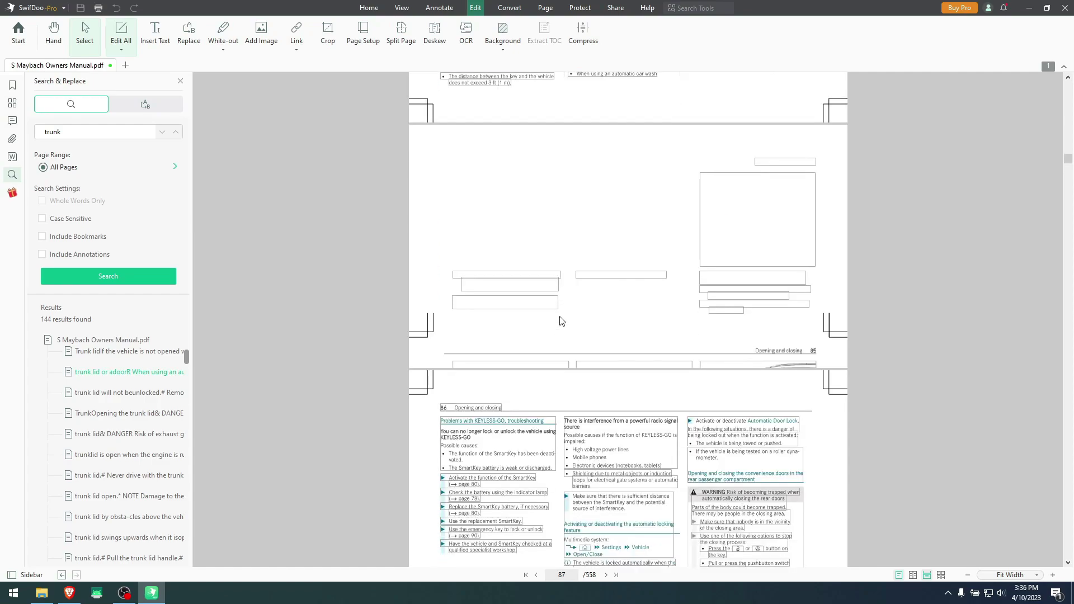
scroll(560, 324, down, 9)
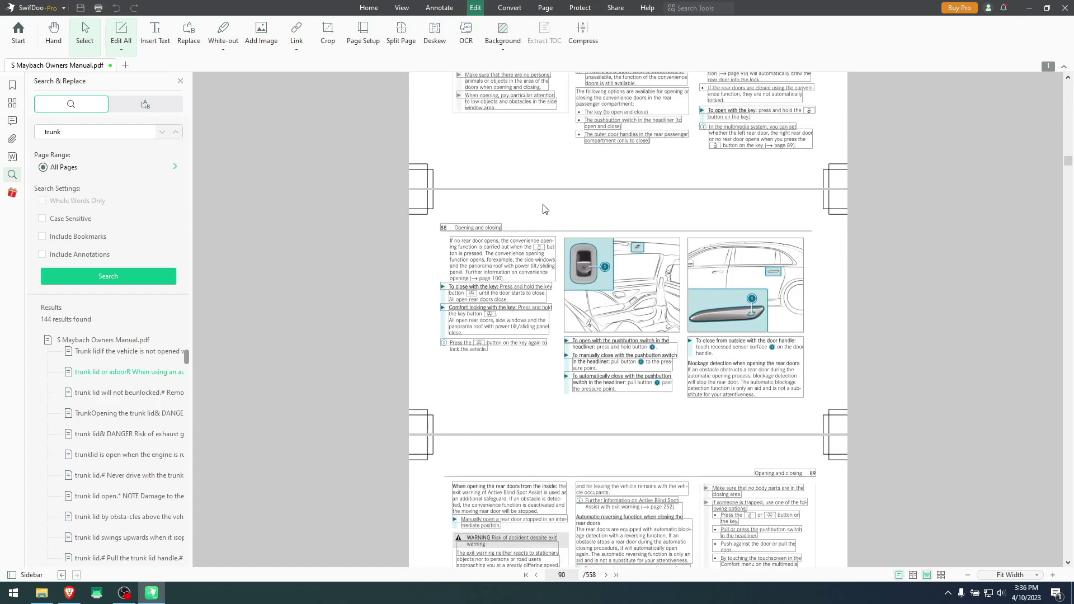
click(503, 45)
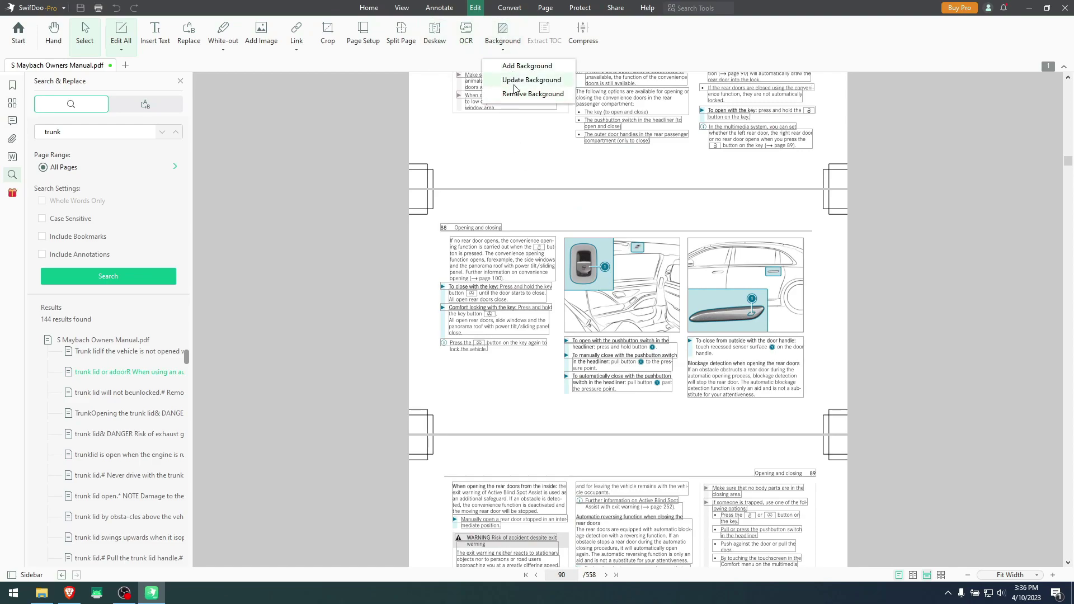
click(521, 111)
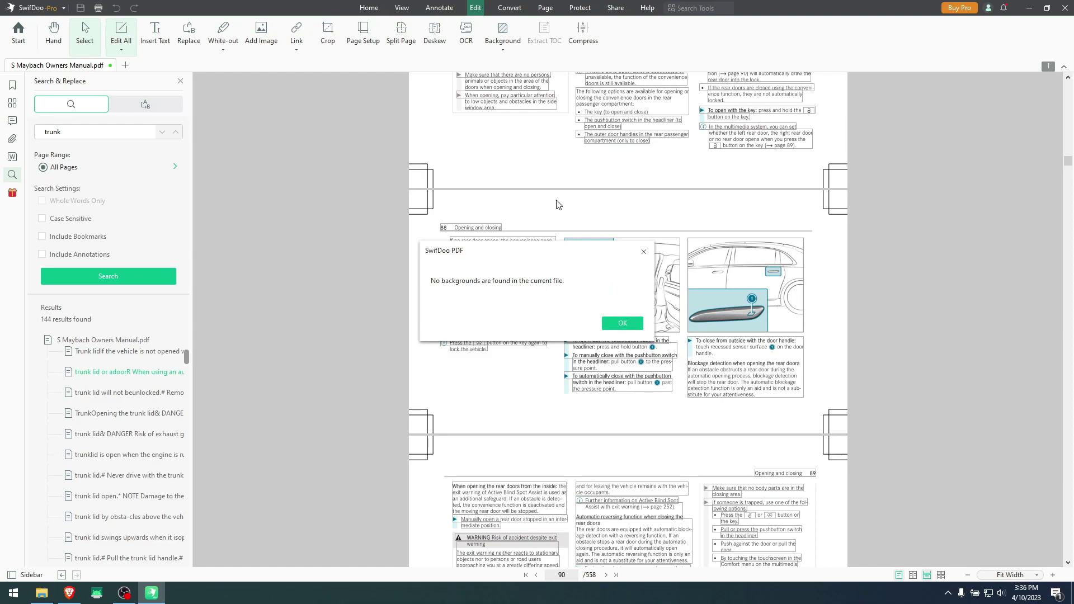
click(622, 324)
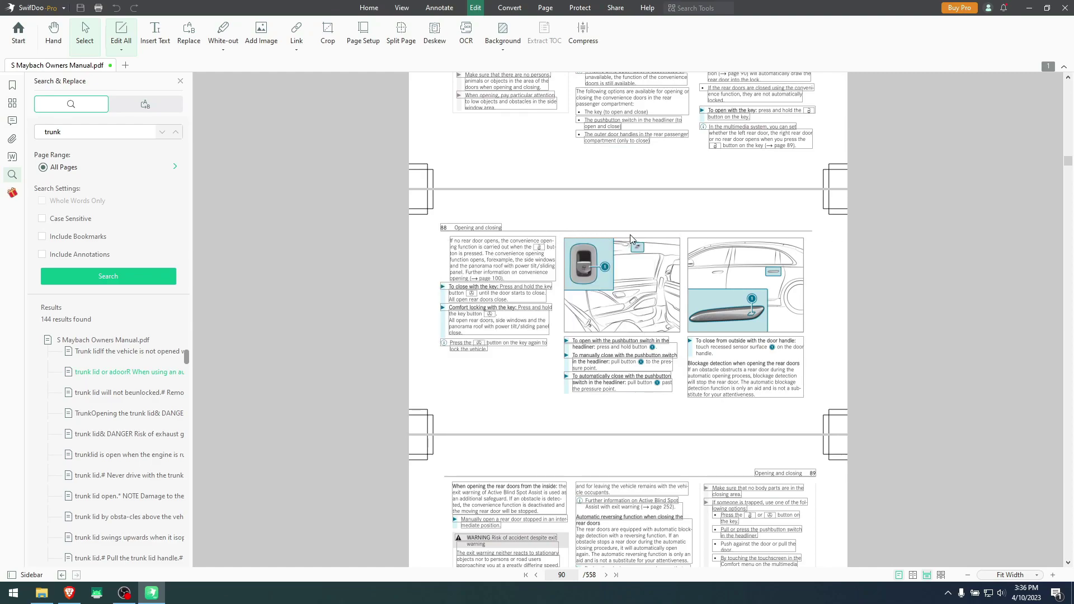
Delete the door handle image above "To close from outside with the door handle" on the page numbered 88.
click(728, 267)
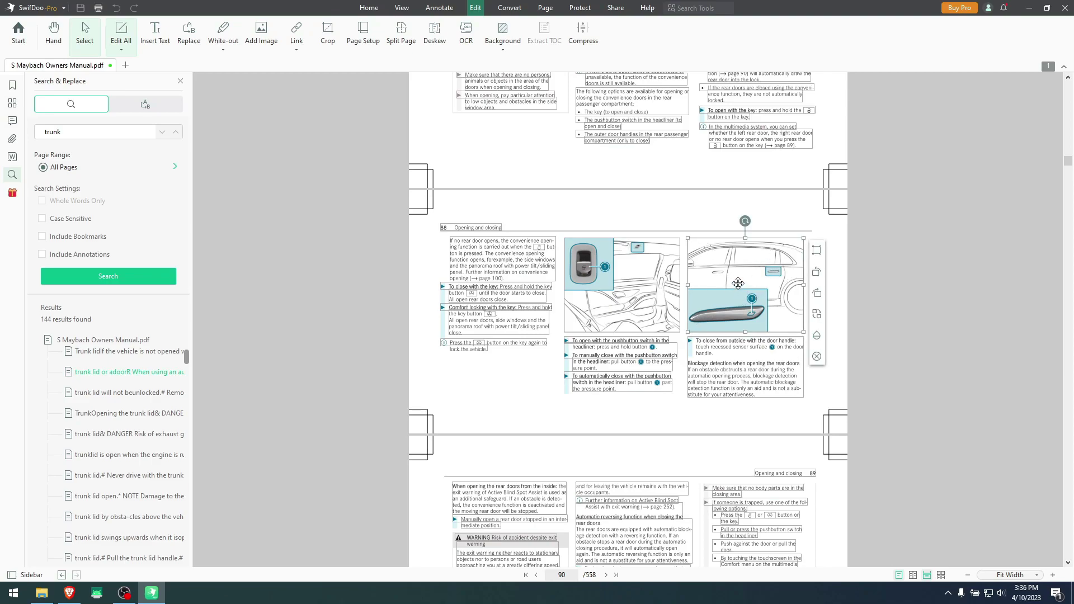
right_click(733, 271)
click(710, 263)
key(Delete)
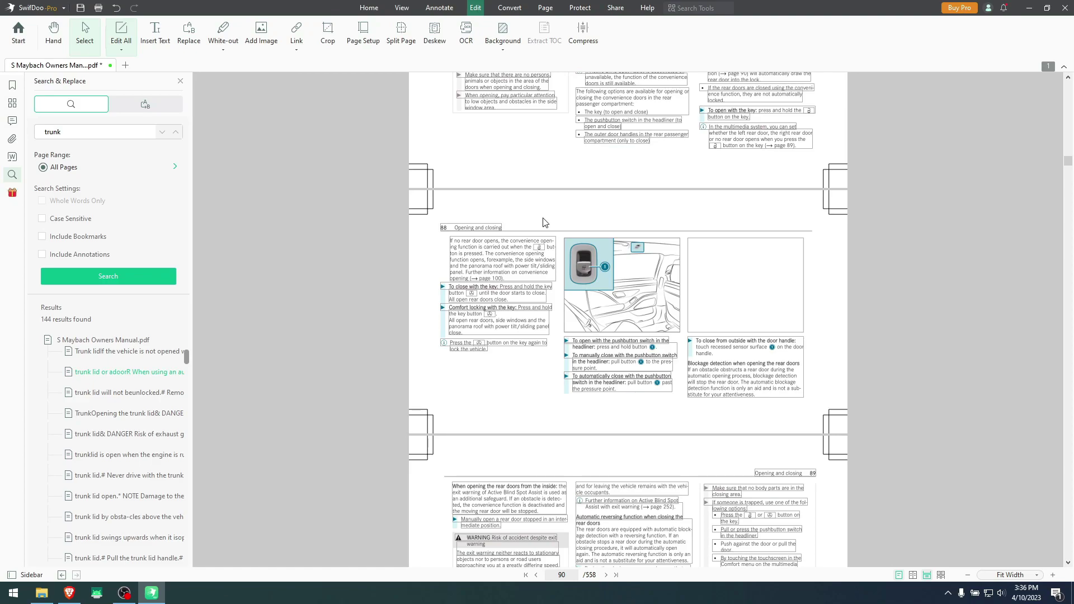
click(509, 259)
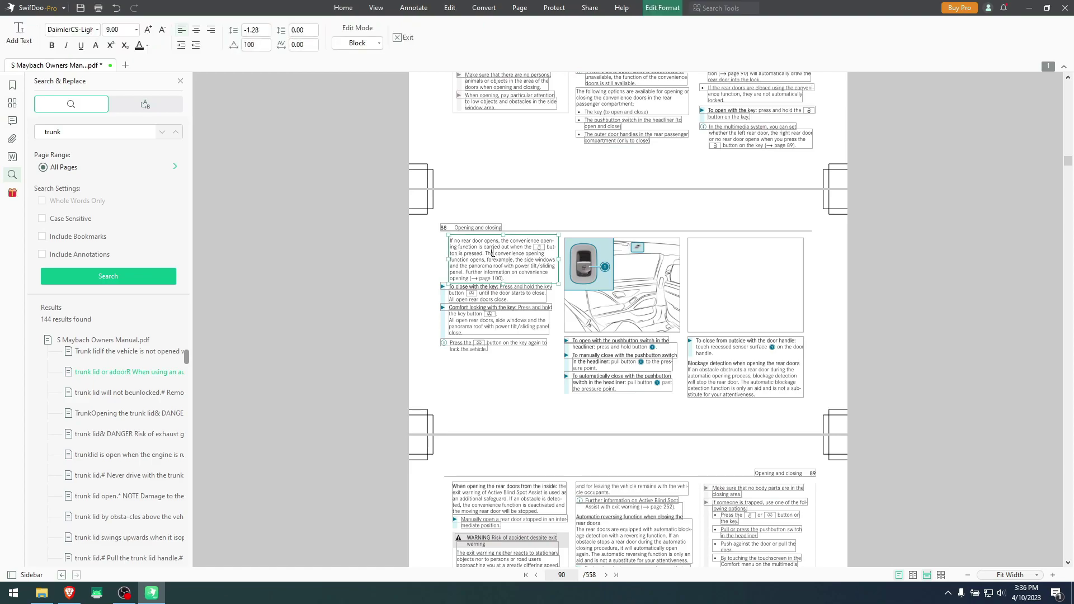
scroll(554, 307, down, 15)
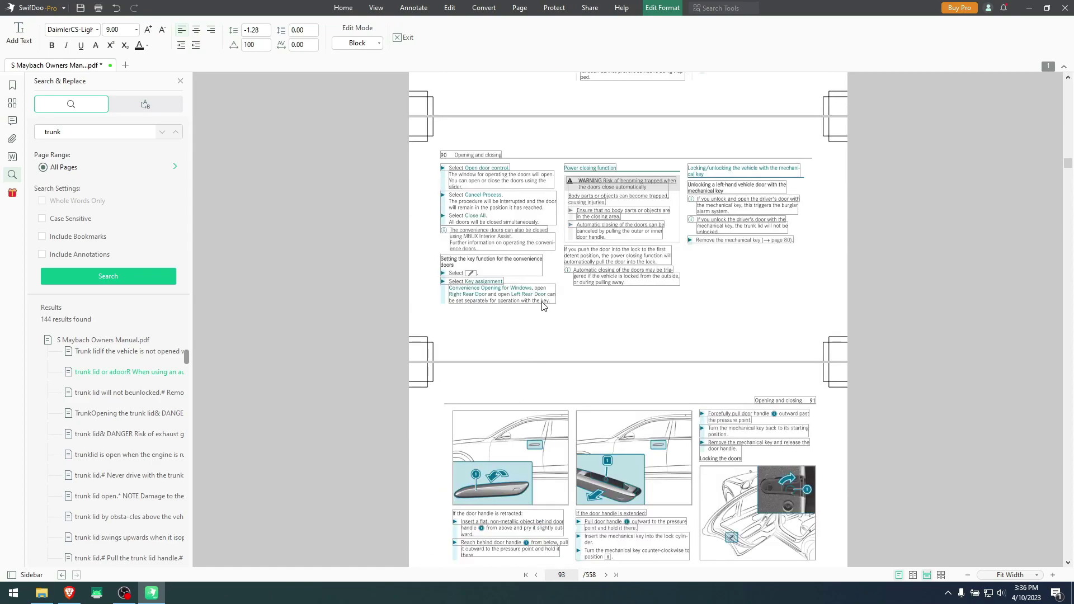
scroll(542, 256, up, 2)
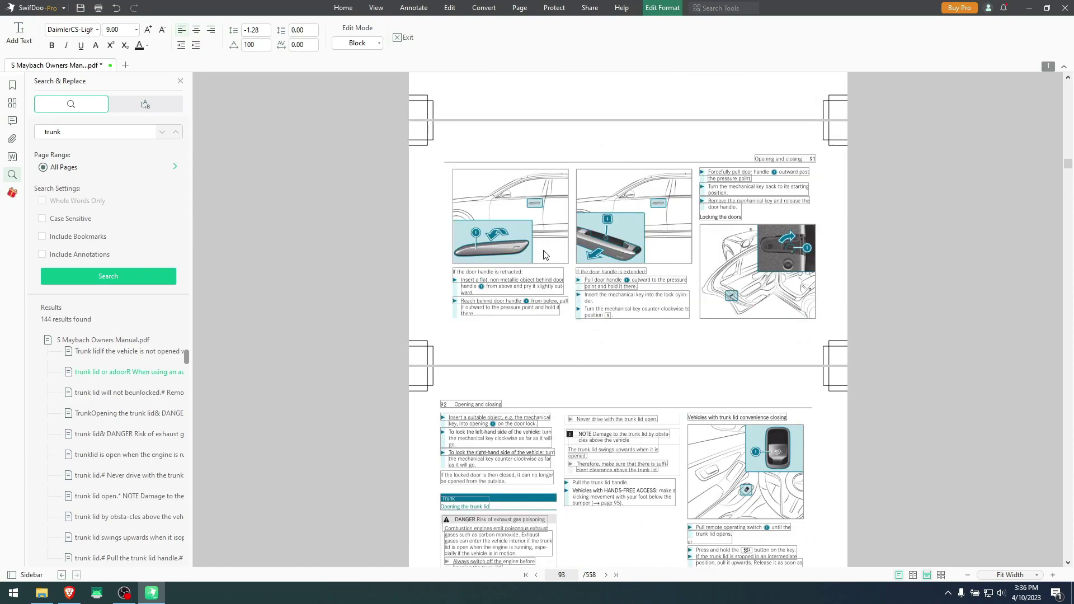
click(648, 155)
scroll(648, 155, up, 7)
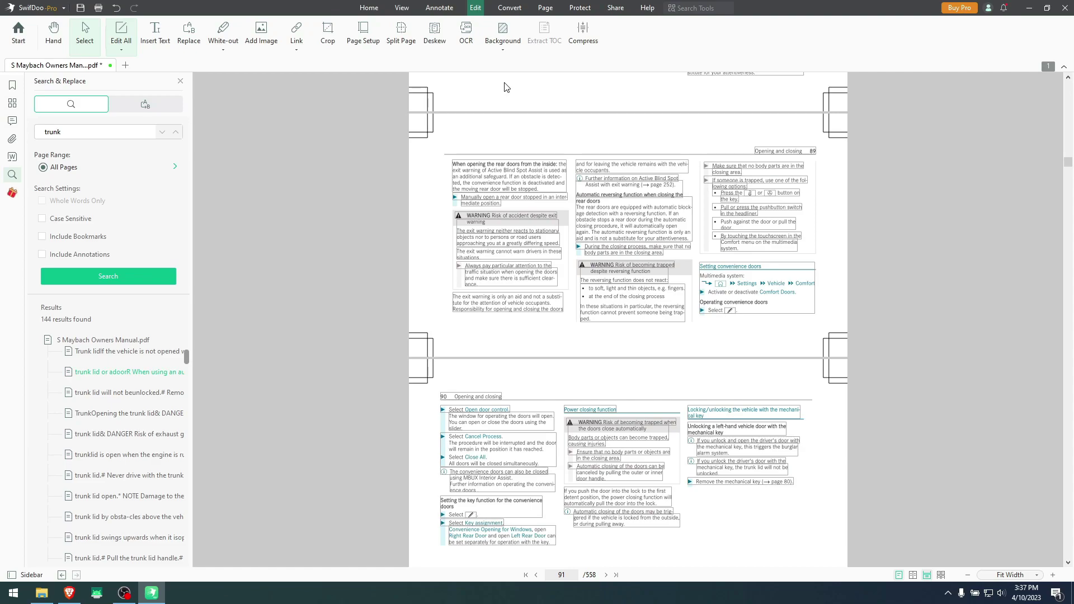
Save the changes and run OCR on all pages in English, with output as Document with Text and Images.
click(465, 32)
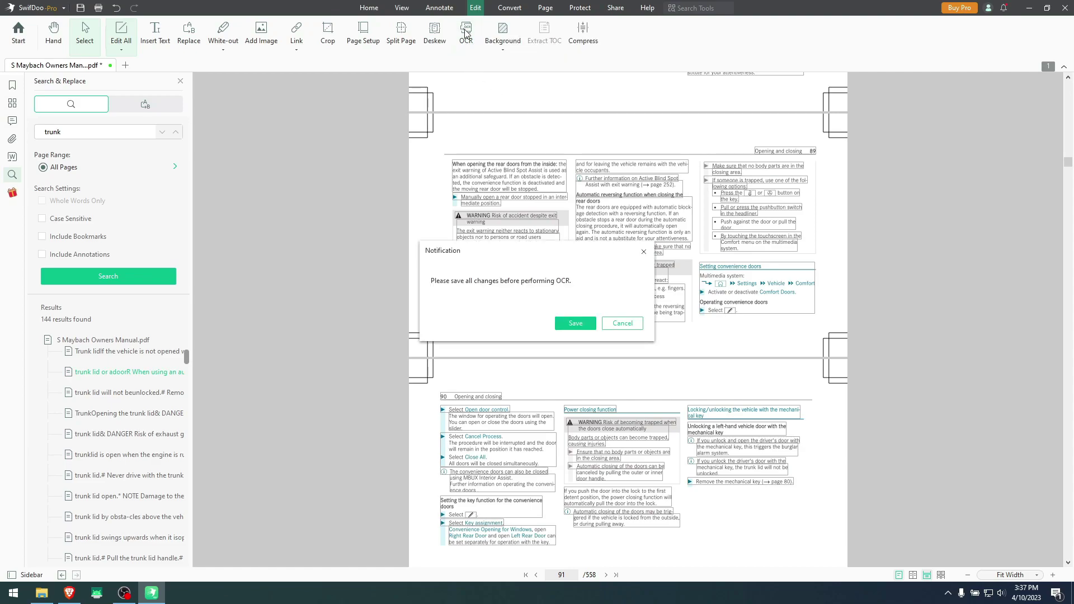
click(575, 323)
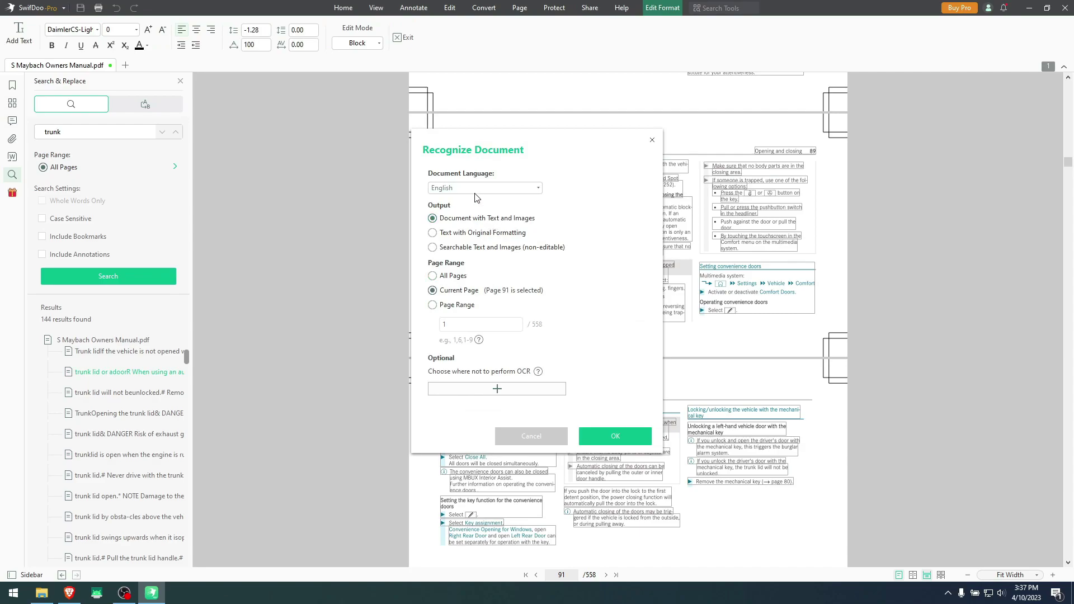
click(452, 278)
click(607, 436)
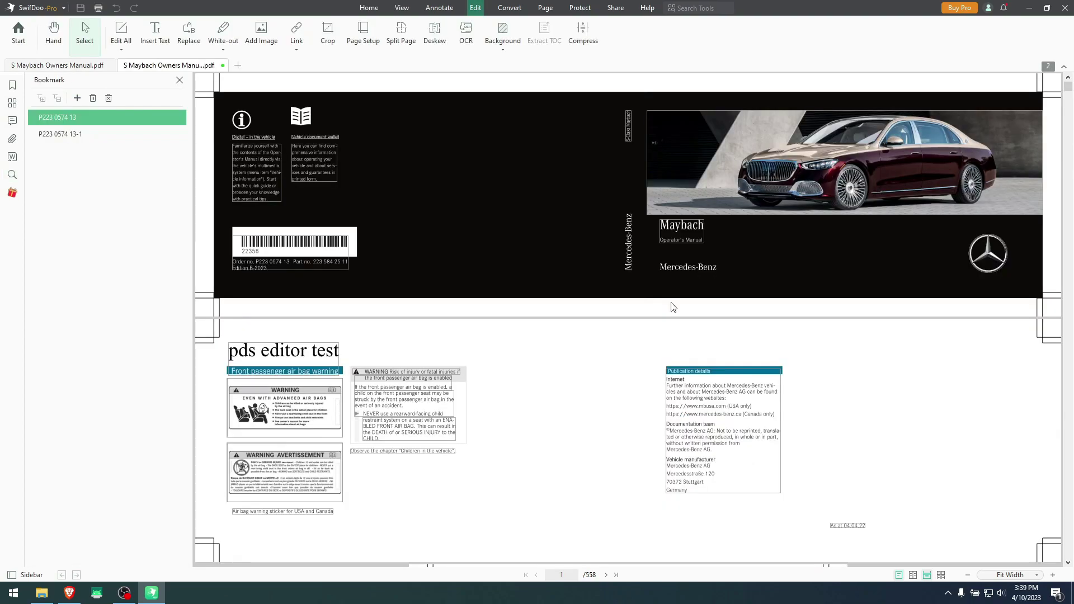
Look over the opening pages of the new document and check whether the barcode text block on the cover is editable.
scroll(557, 270, down, 6)
scroll(551, 280, down, 5)
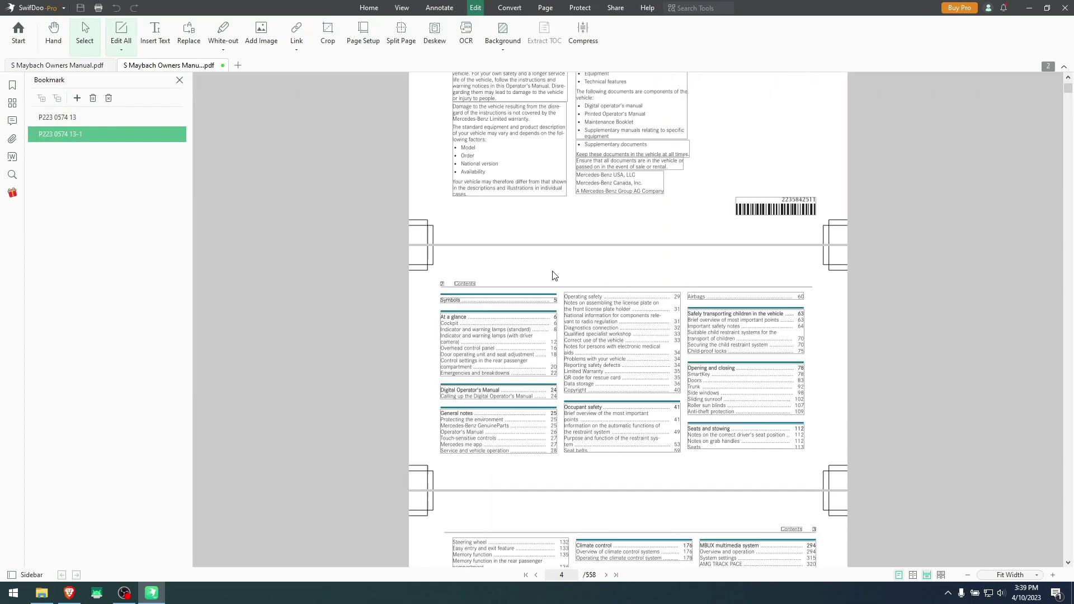
scroll(546, 293, up, 8)
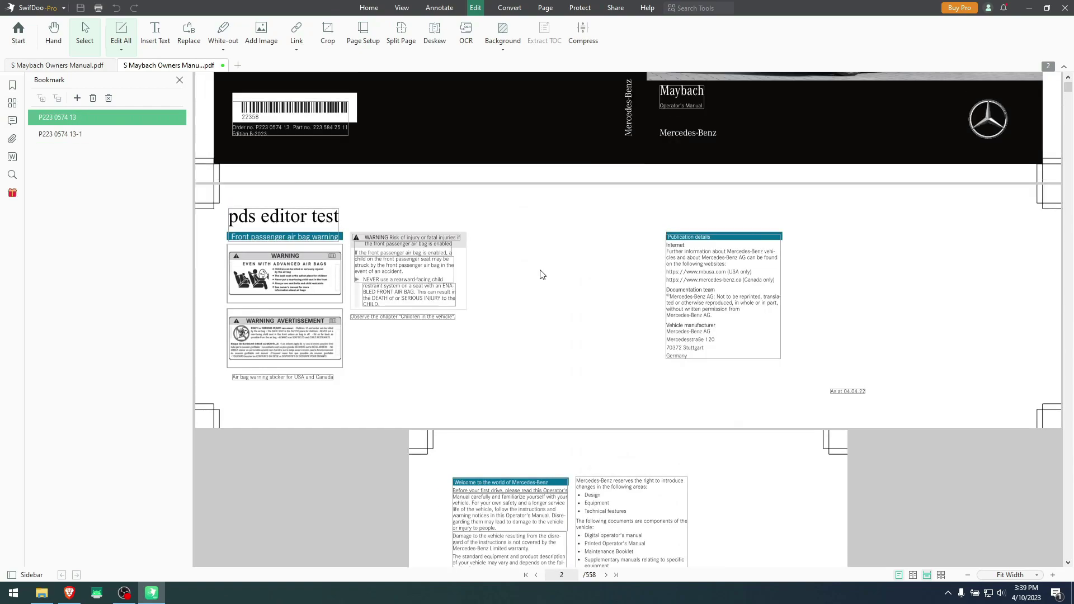
scroll(542, 274, up, 2)
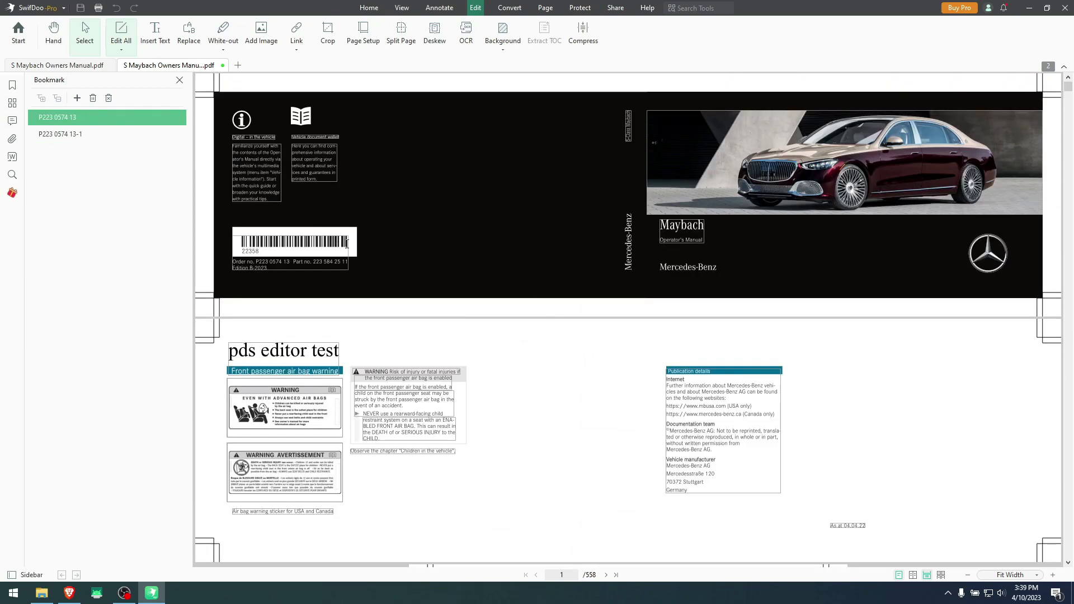
click(335, 254)
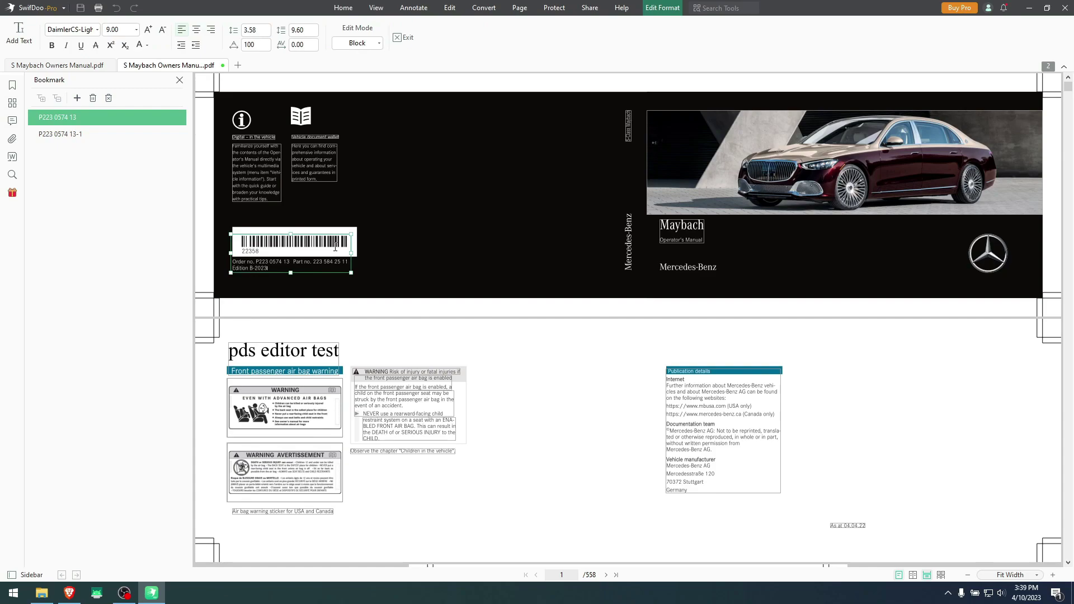
key(Escape)
click(475, 154)
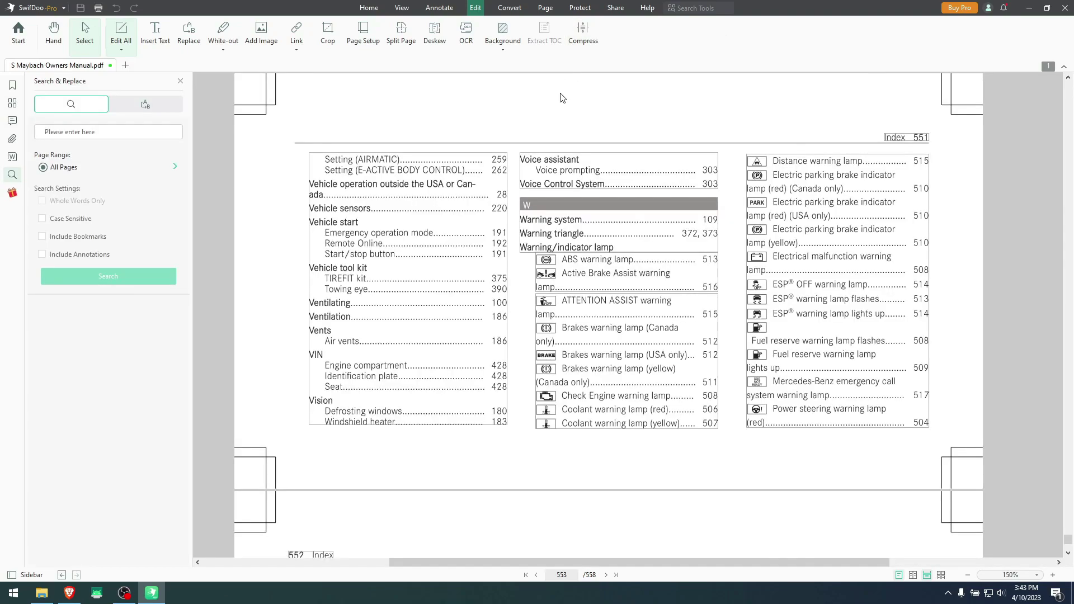
Compress the S Maybach Owners Manual PDF at the Low compression level.
scroll(562, 98, up, 2)
scroll(562, 98, down, 2)
scroll(562, 98, up, 2)
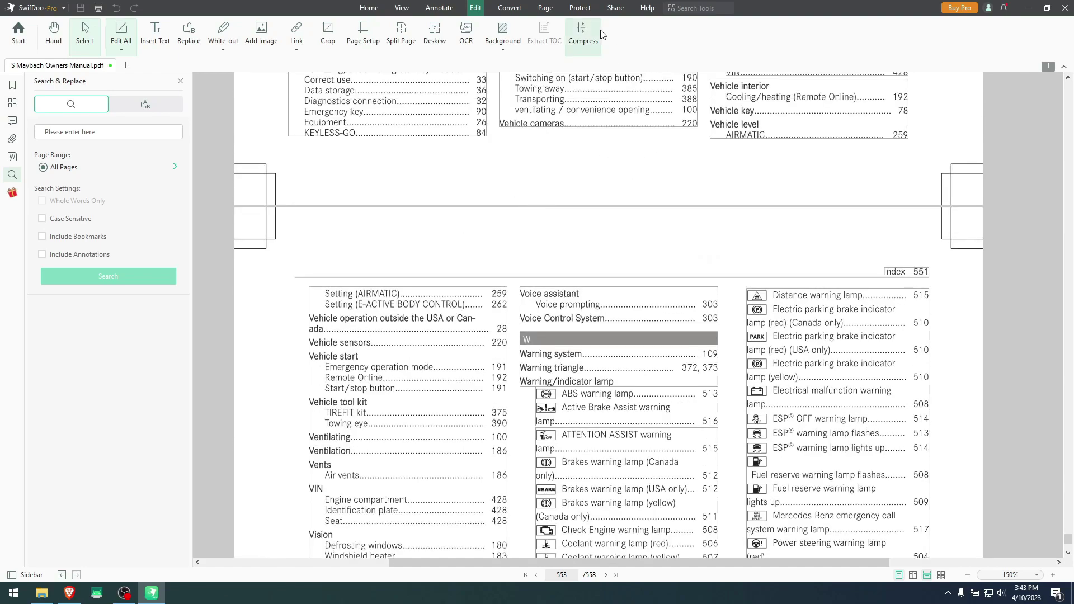
click(585, 33)
click(527, 193)
click(485, 210)
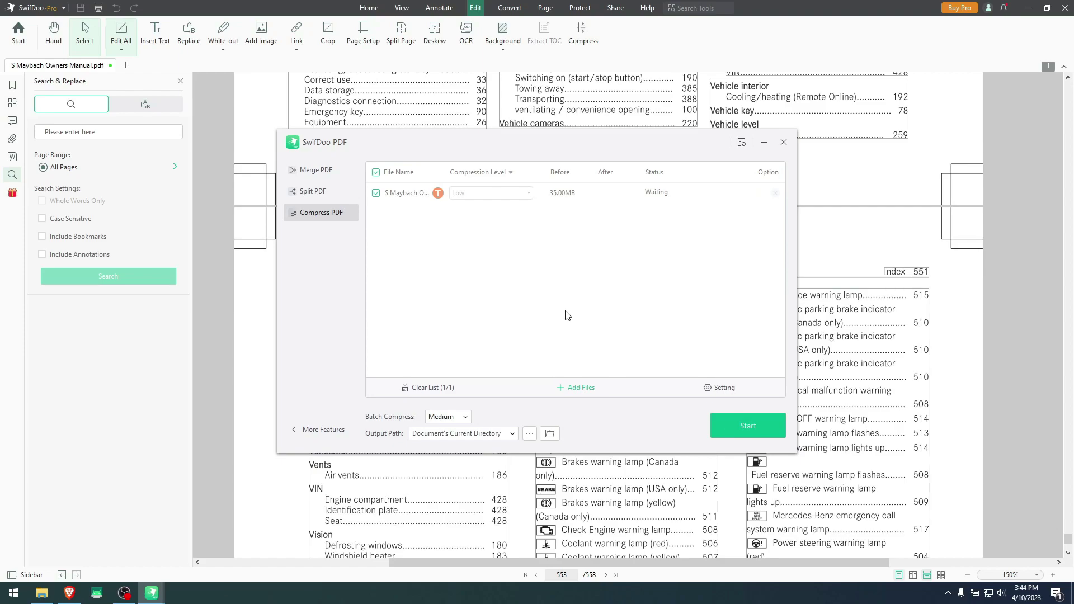
Look over the first pages of the compressed manual and close only its tab.
scroll(580, 271, down, 10)
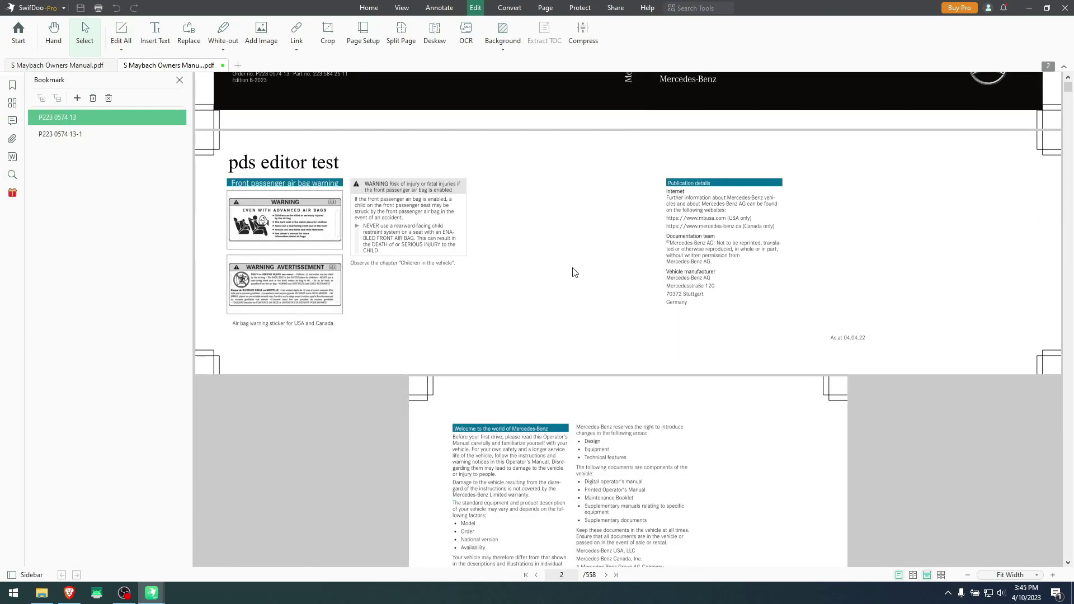
scroll(360, 219, down, 5)
scroll(361, 218, up, 10)
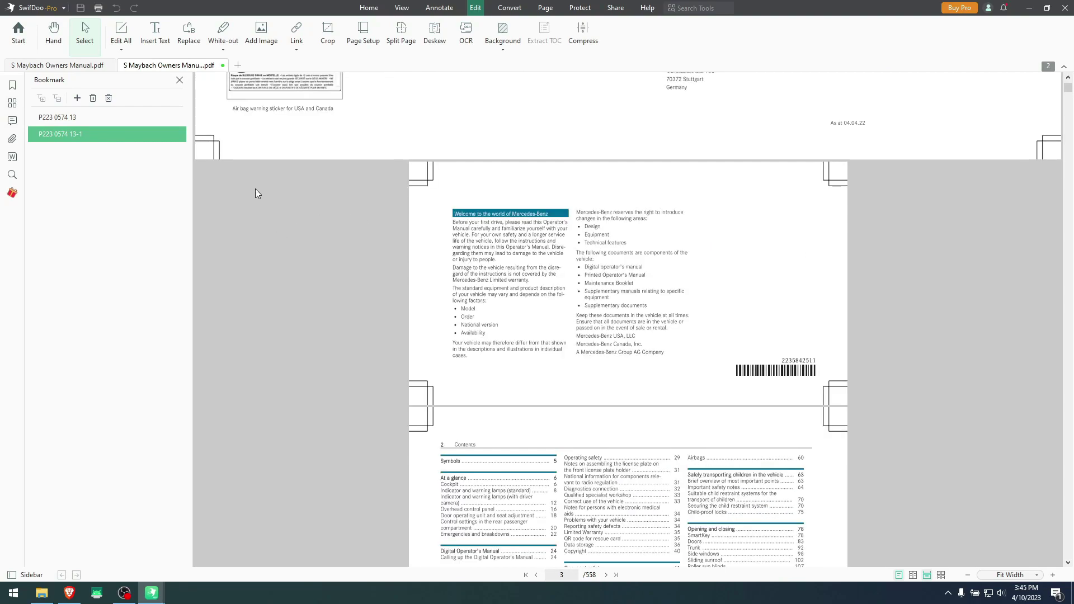
click(1065, 7)
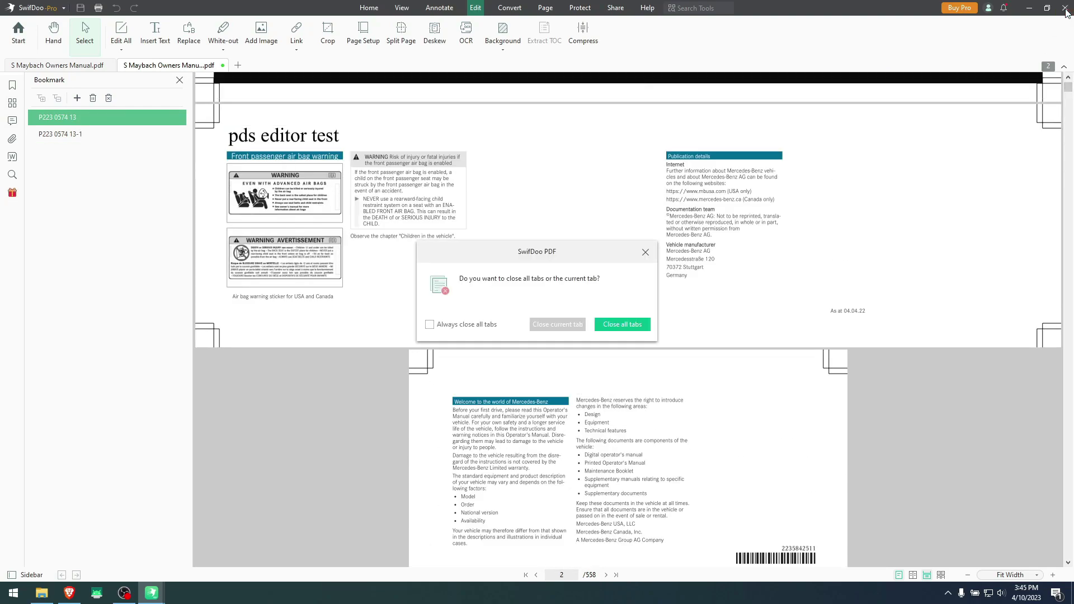
click(554, 324)
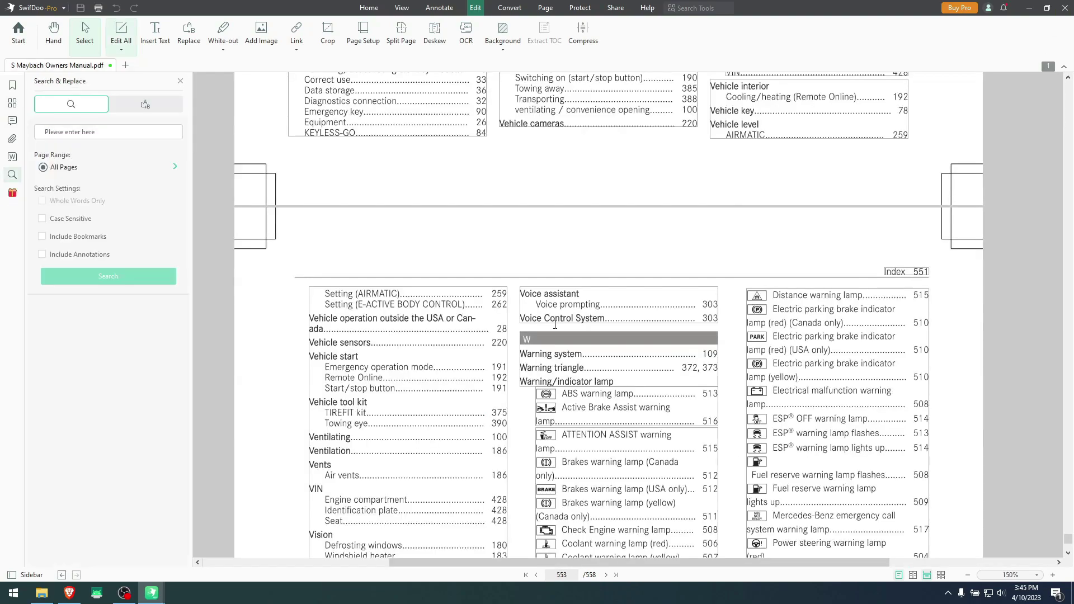
Close the remaining manual and open its compressed copy from the desktop.
click(1066, 7)
mouse_move(104, 82)
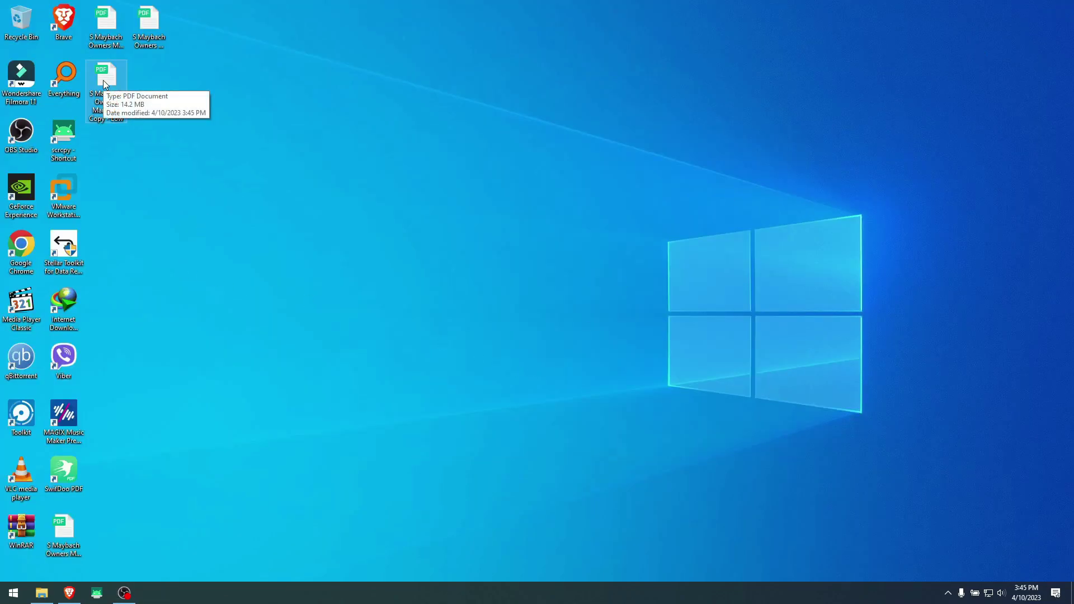
double_click(103, 82)
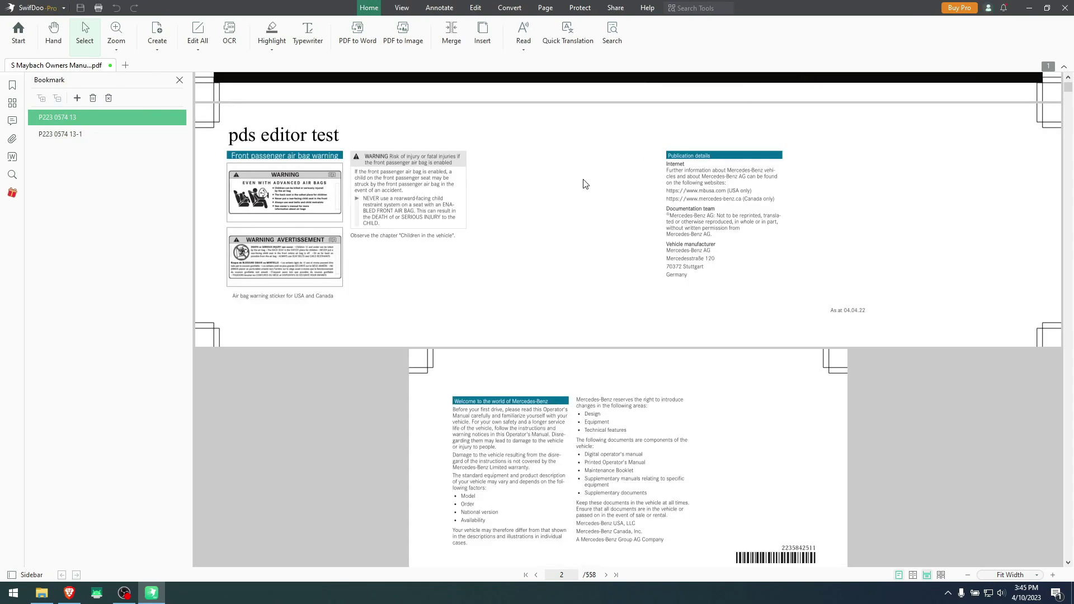
Examine the compressed manual's cover, opening pages and the rear roller sunblind illustrations on page 106 at 200% zoom.
scroll(586, 190, up, 3)
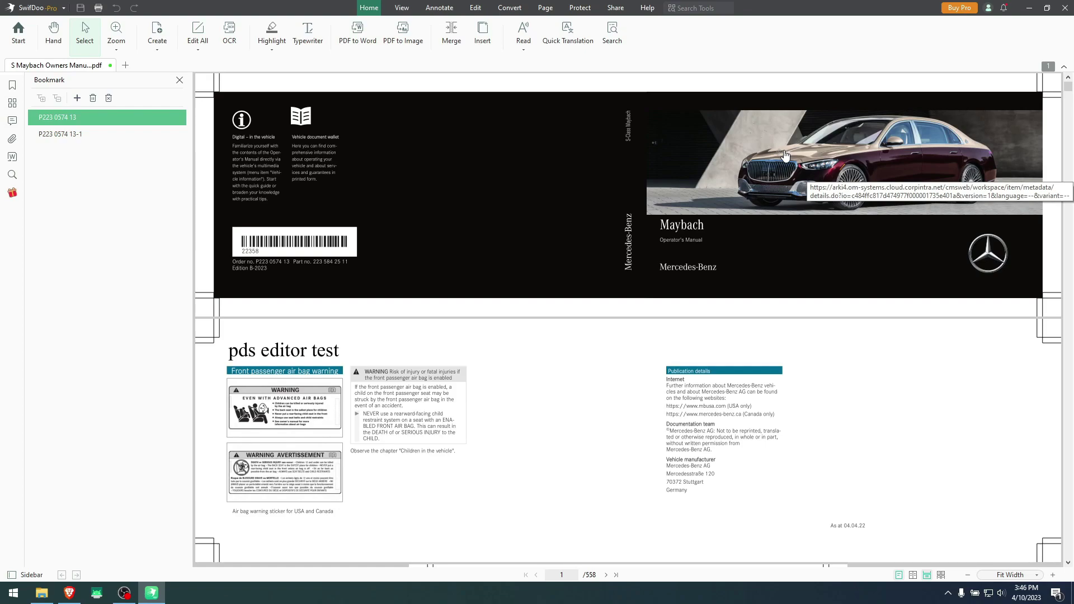
scroll(476, 252, down, 6)
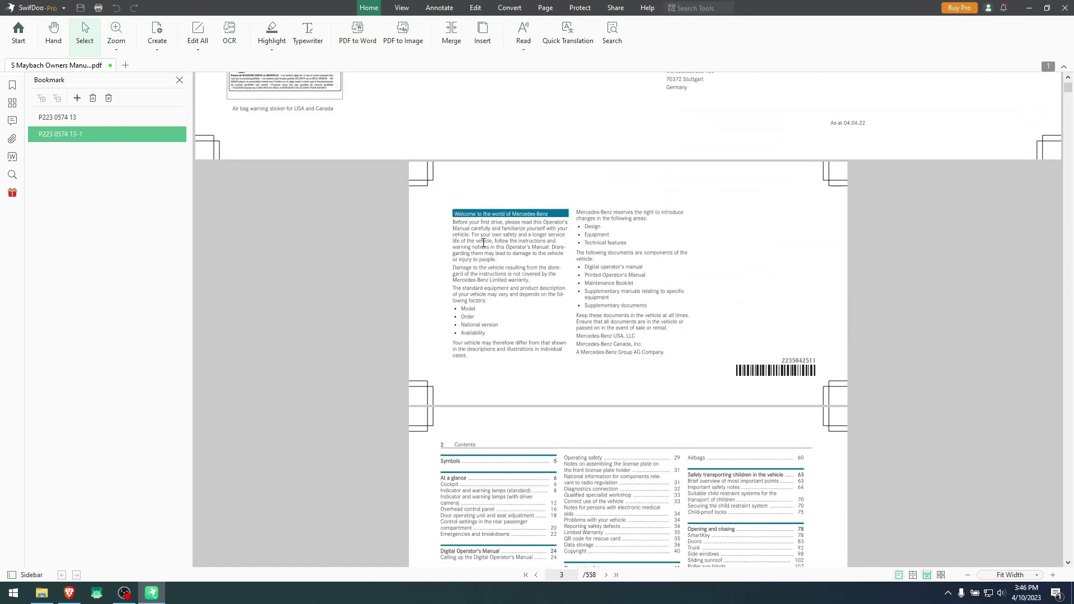
scroll(864, 221, down, 5)
drag(1068, 92, 1058, 177)
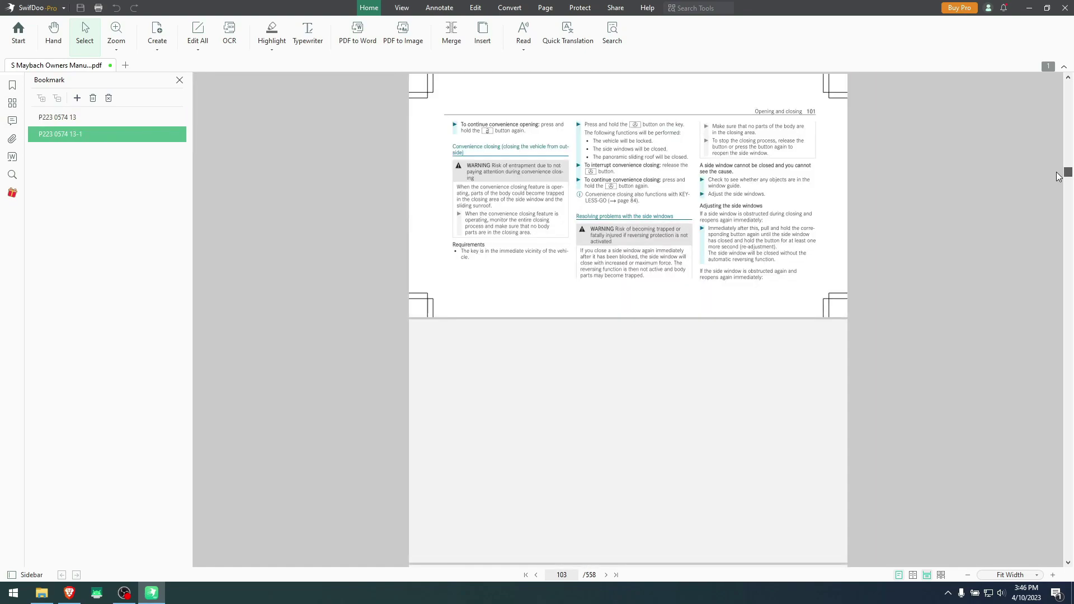
scroll(584, 212, down, 10)
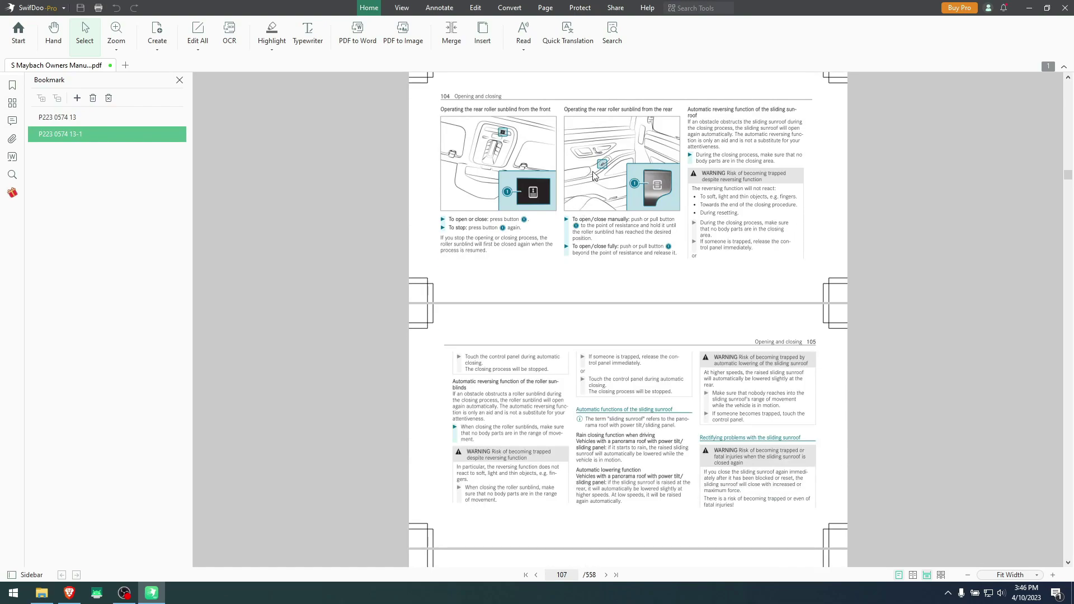
scroll(594, 175, up, 3)
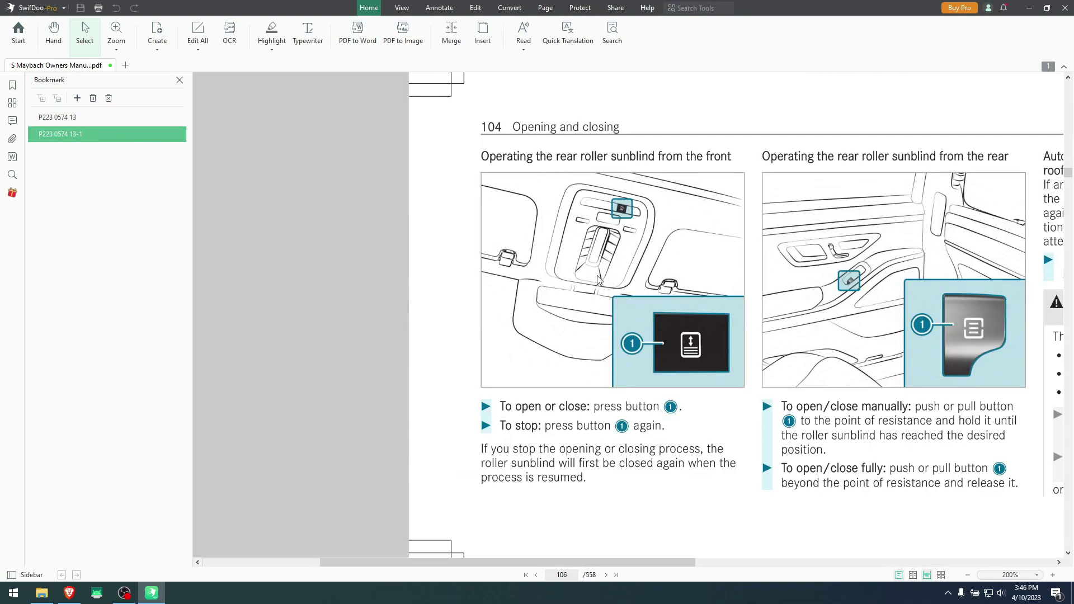
drag(582, 562, 679, 566)
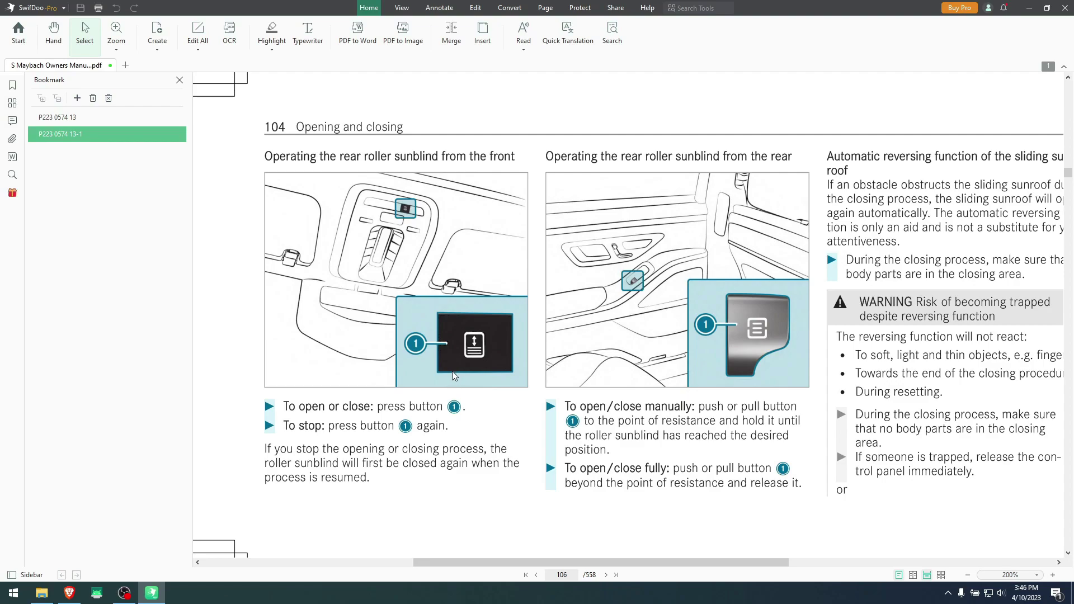
Examine text and illustration quality on the sunroof and roller sunblind pages 107 to 110, then return to the cover at Fit Page.
scroll(454, 371, down, 10)
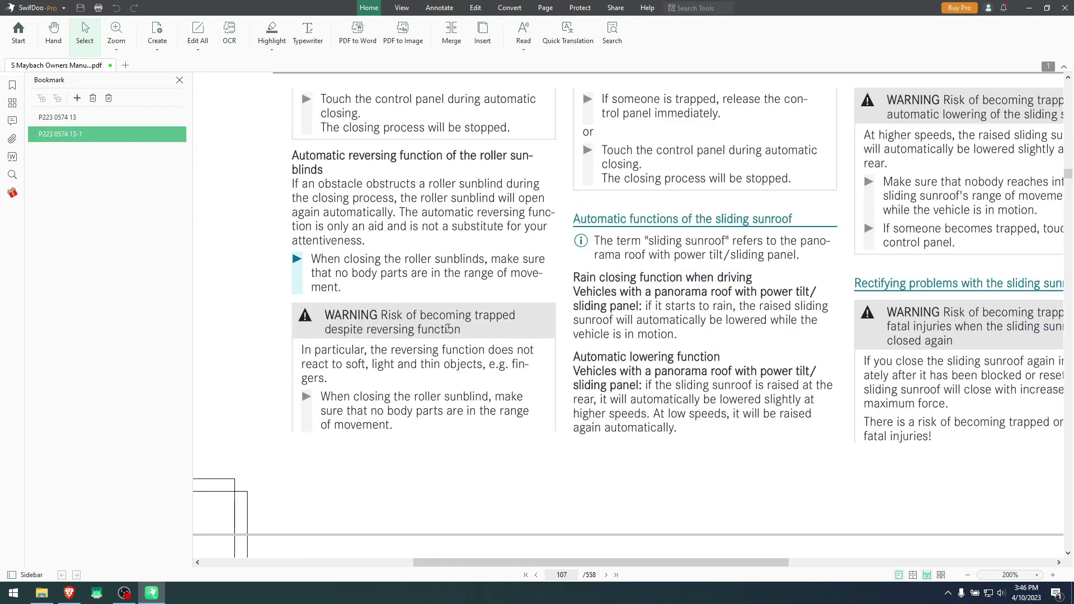
scroll(437, 316, right, 2)
scroll(442, 277, down, 5)
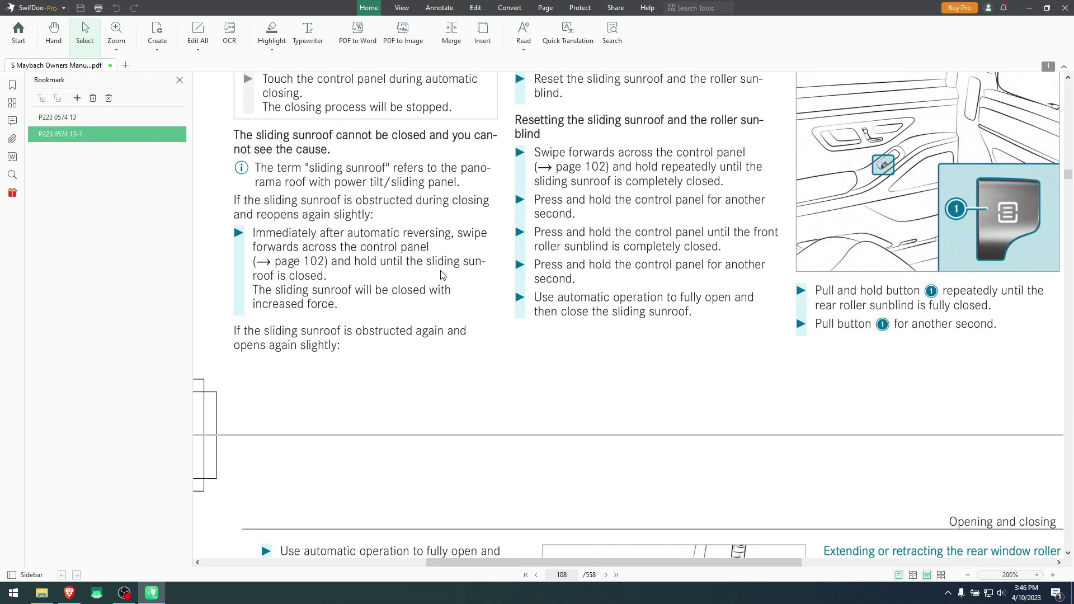
scroll(621, 330, right, 4)
scroll(480, 411, up, 1)
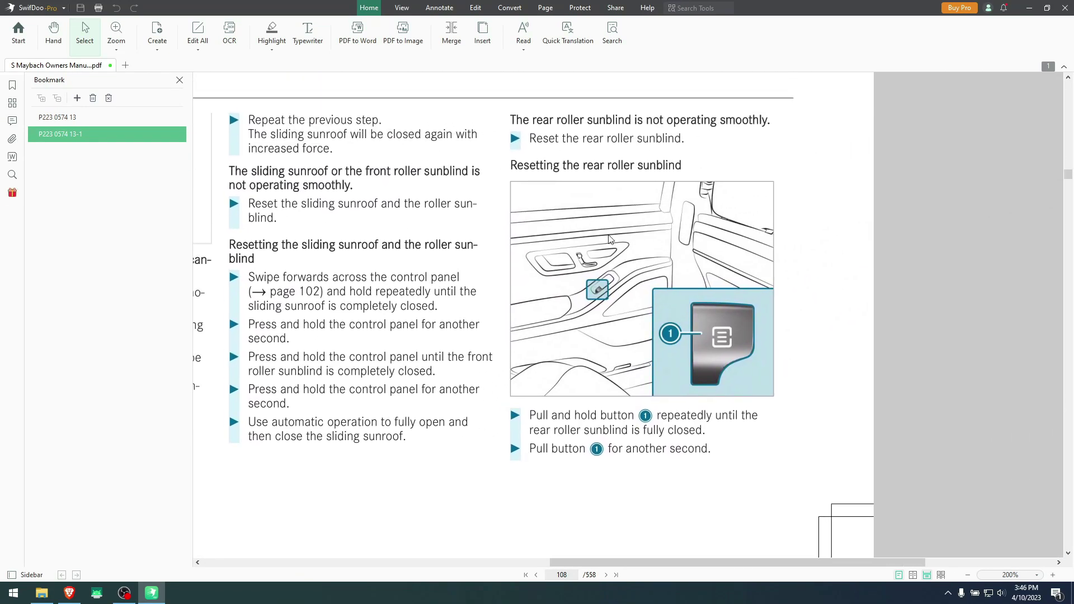
scroll(613, 316, down, 6)
scroll(645, 296, down, 6)
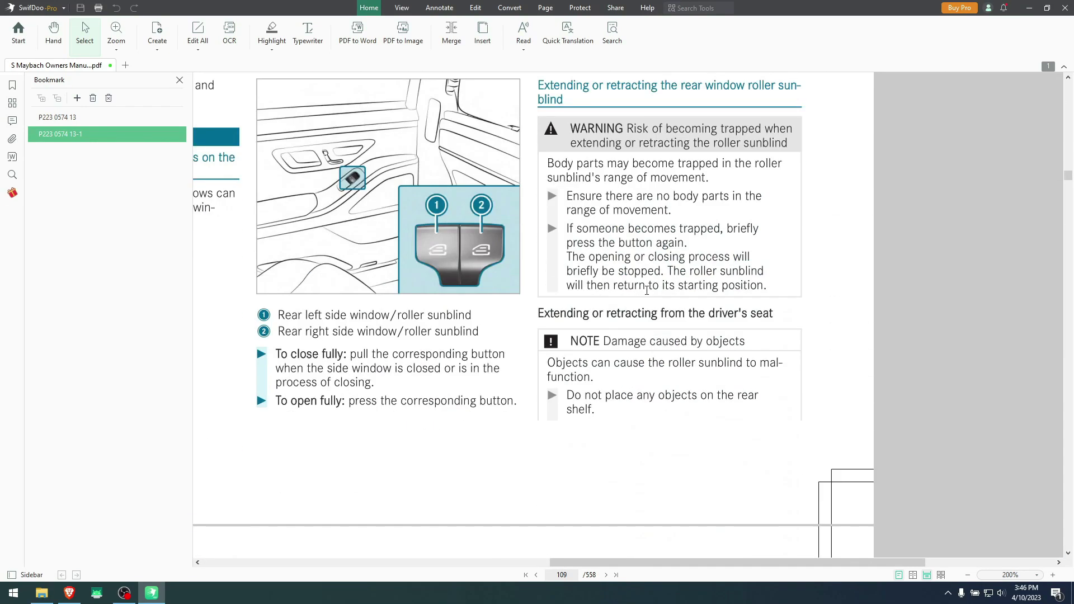
scroll(580, 338, left, 5)
scroll(564, 308, down, 3)
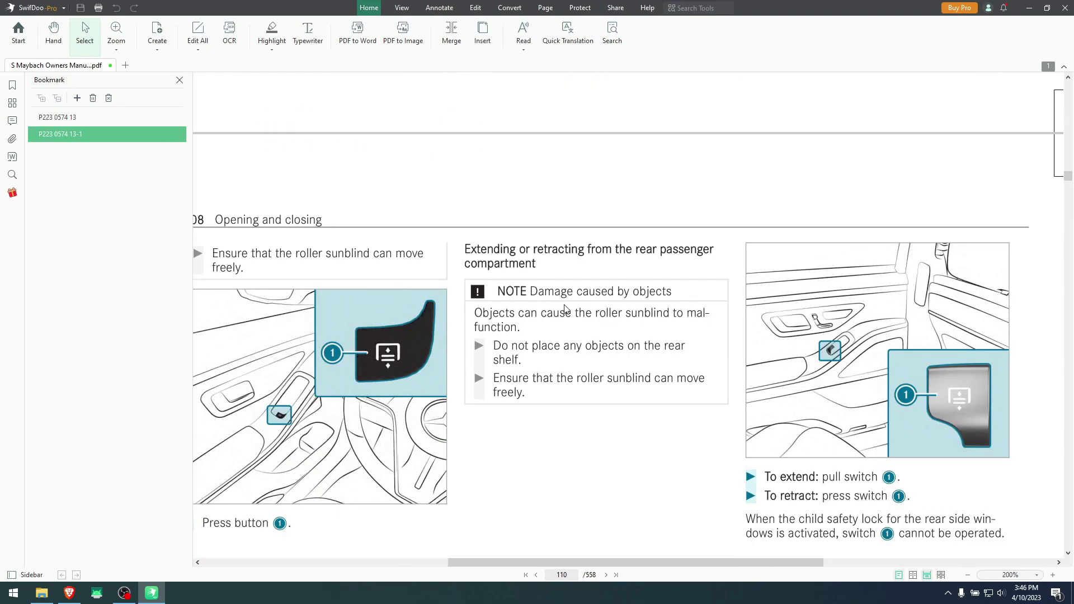
scroll(562, 279, down, 3)
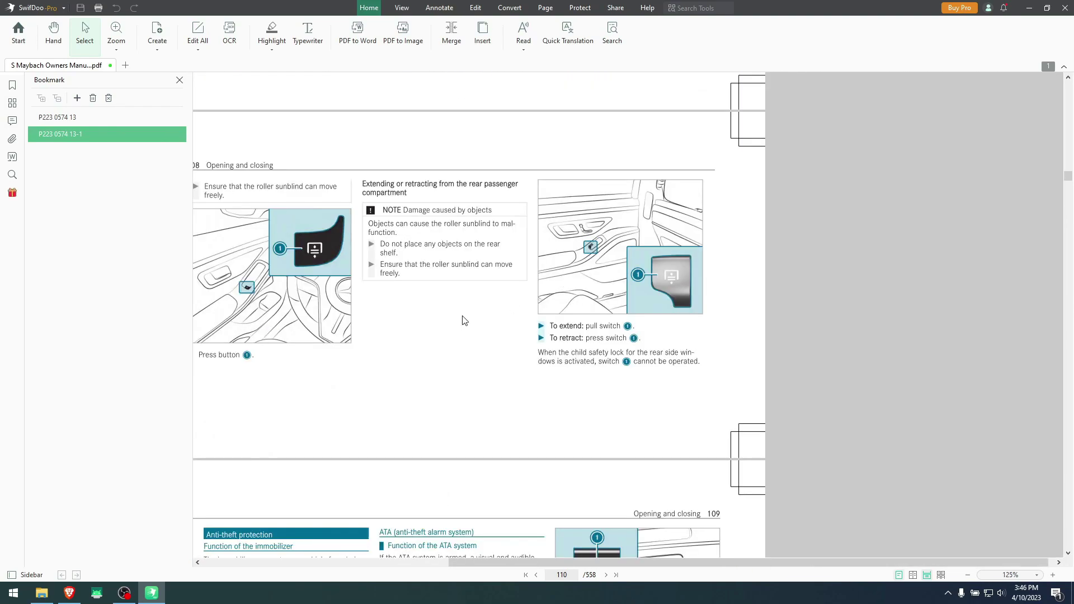
scroll(569, 307, up, 10)
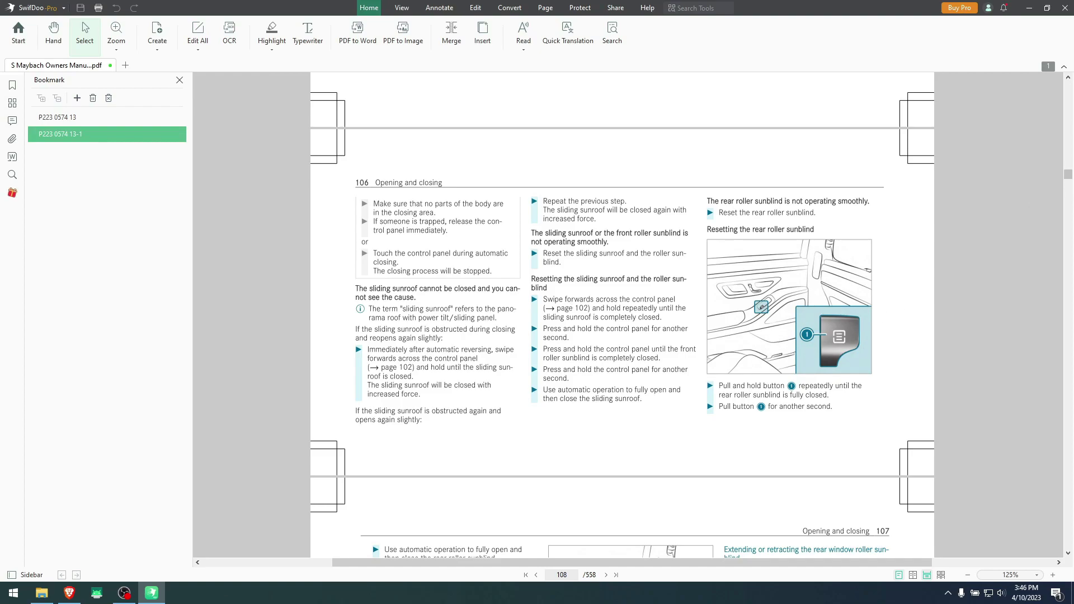
drag(1068, 175, 1067, 81)
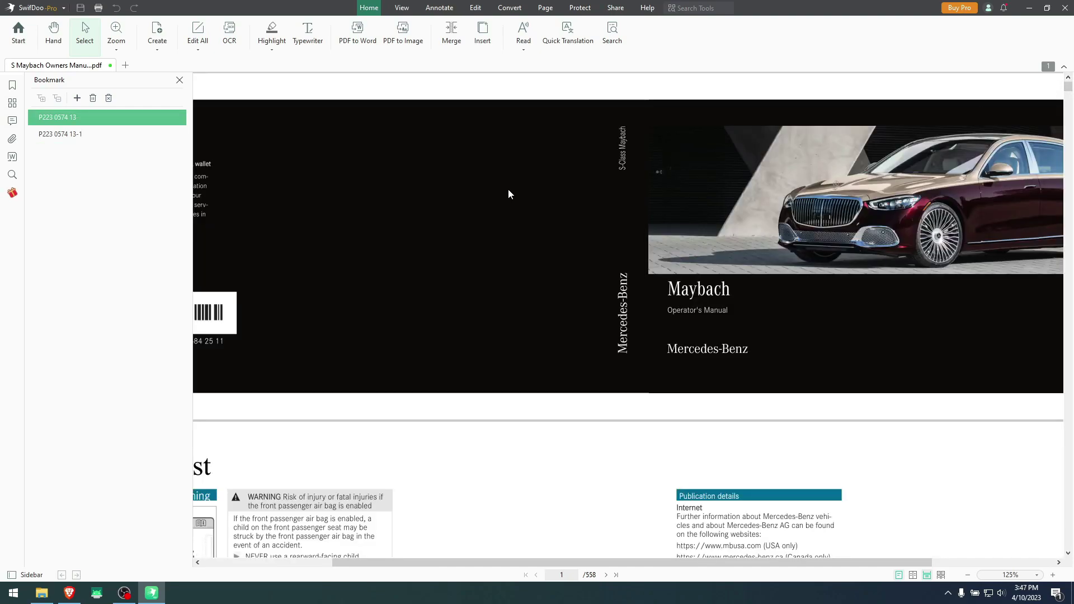
key(ctrl+0)
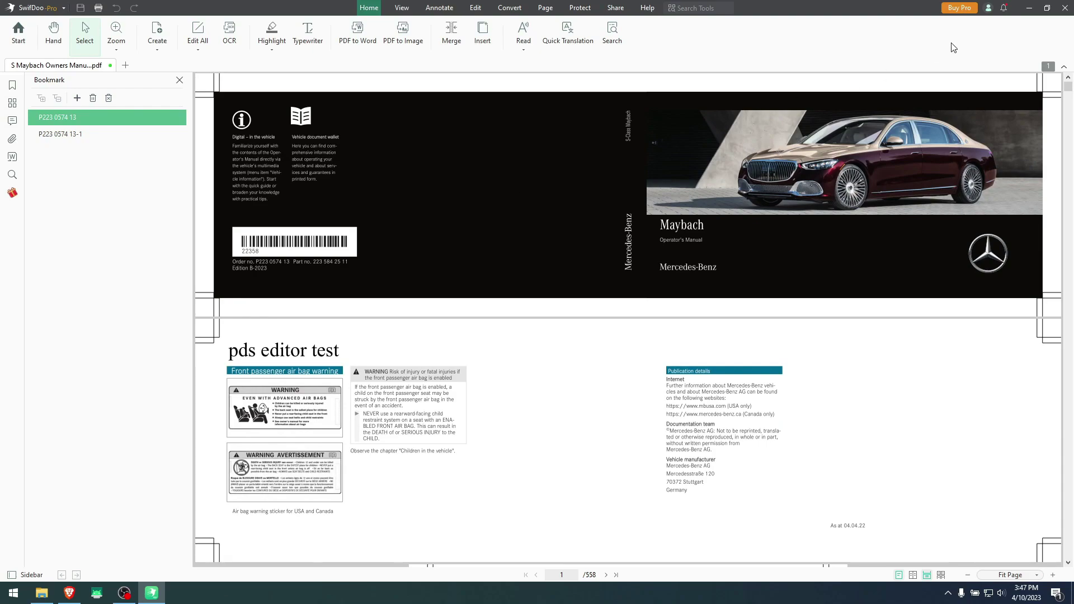
Close the compressed manual, open S Maybach Owners Manual.pdf from the desktop, dismiss the trial notice and go to its opening pages.
click(1065, 7)
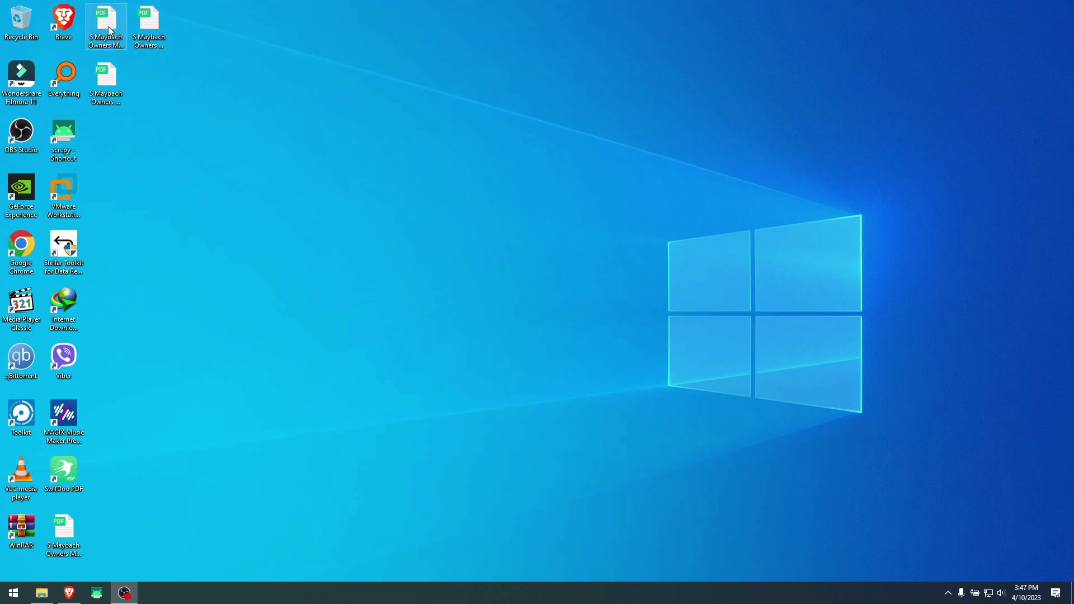
click(155, 21)
double_click(156, 20)
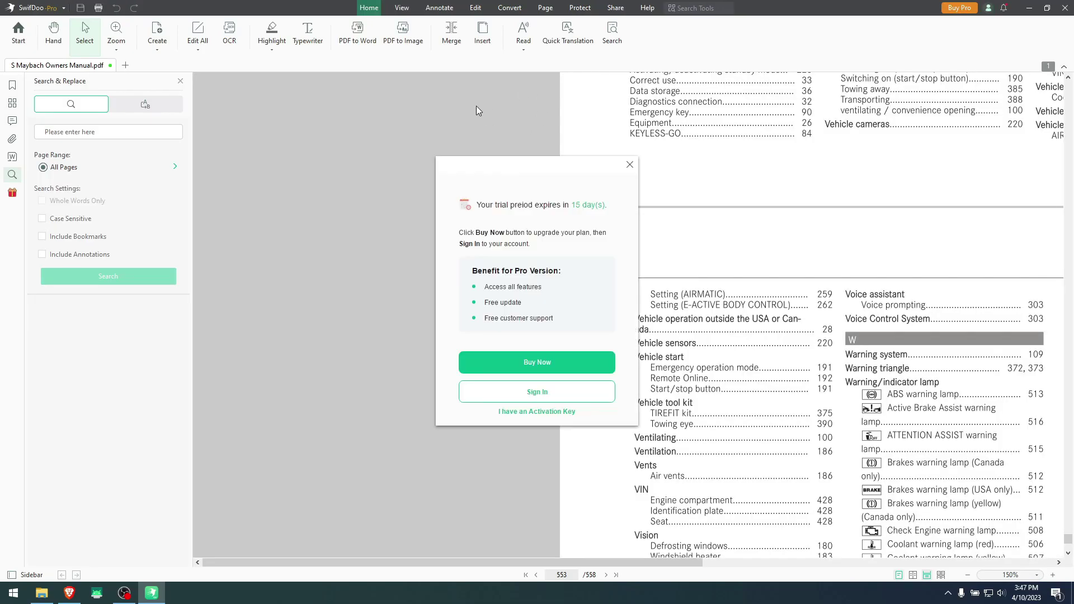
click(630, 165)
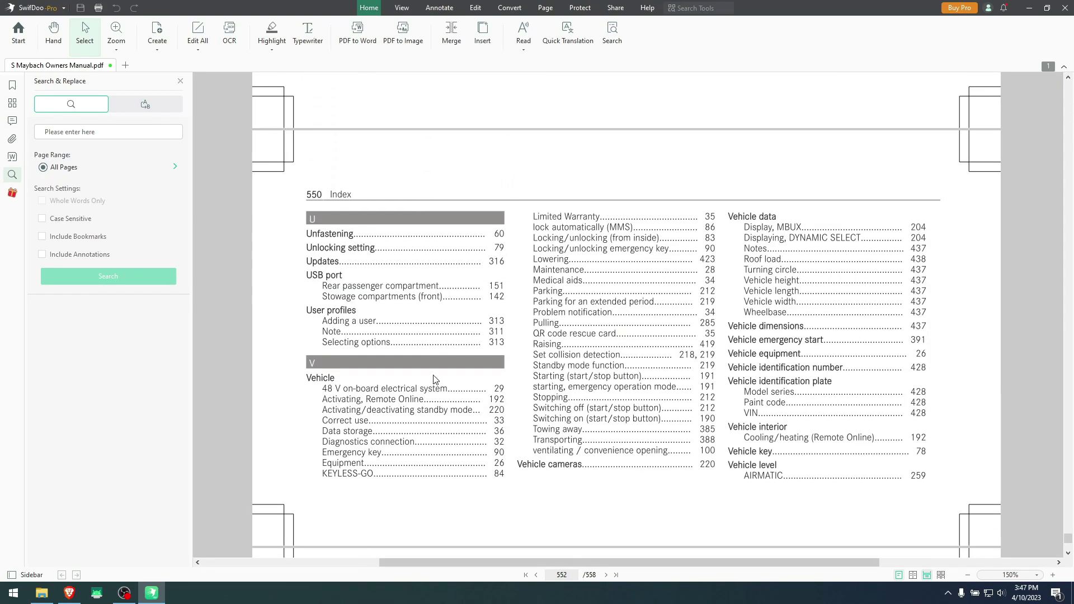
click(1069, 546)
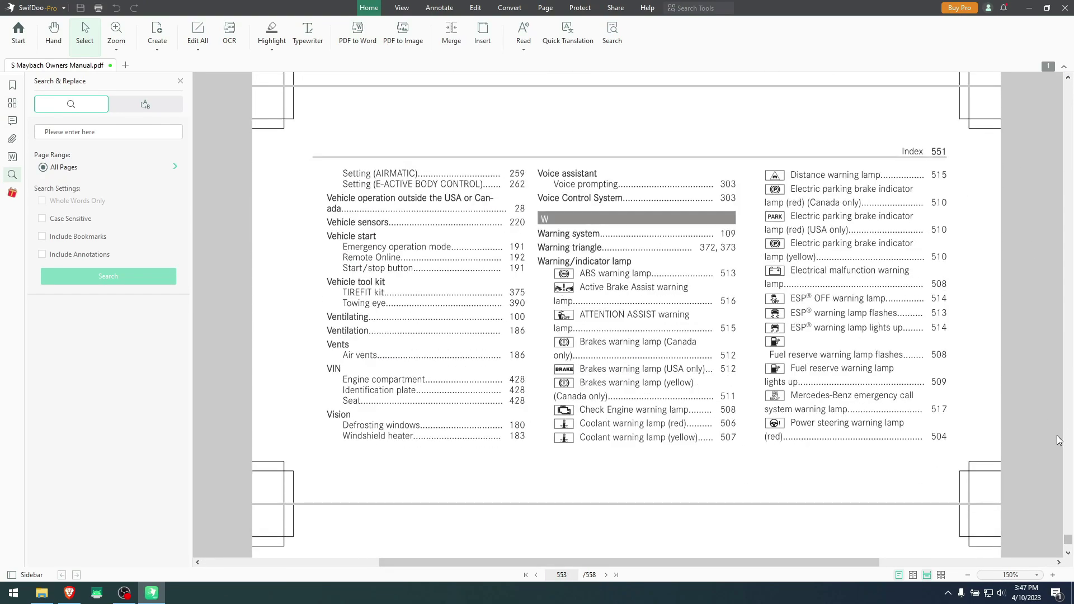
key(ctrl+Home)
scroll(485, 263, down, 5)
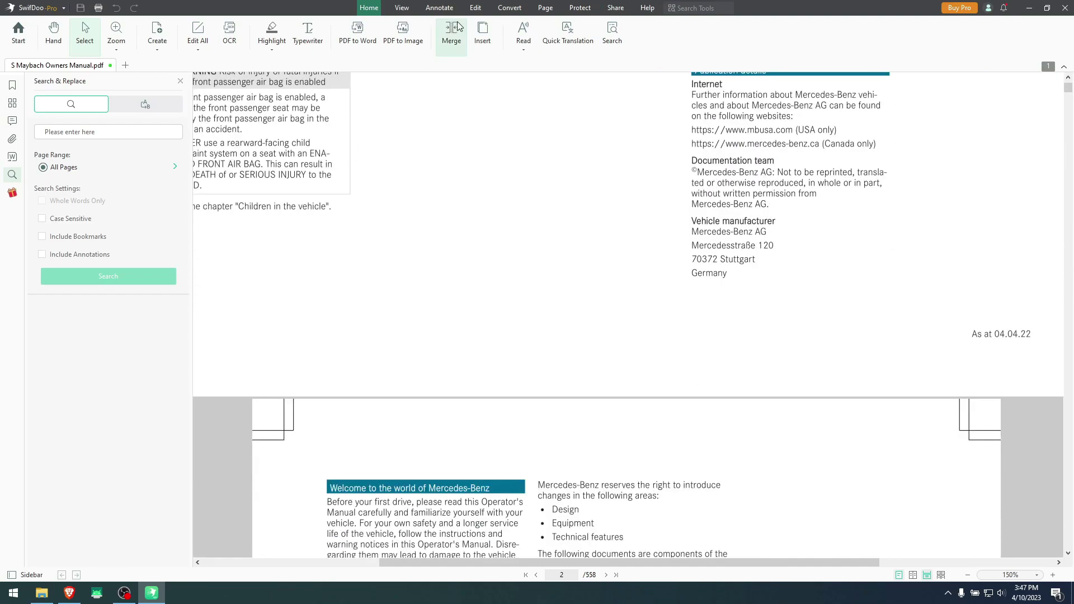
White out part of the child restraint warning text and the vehicle manufacturer block with the date on page 2.
click(480, 9)
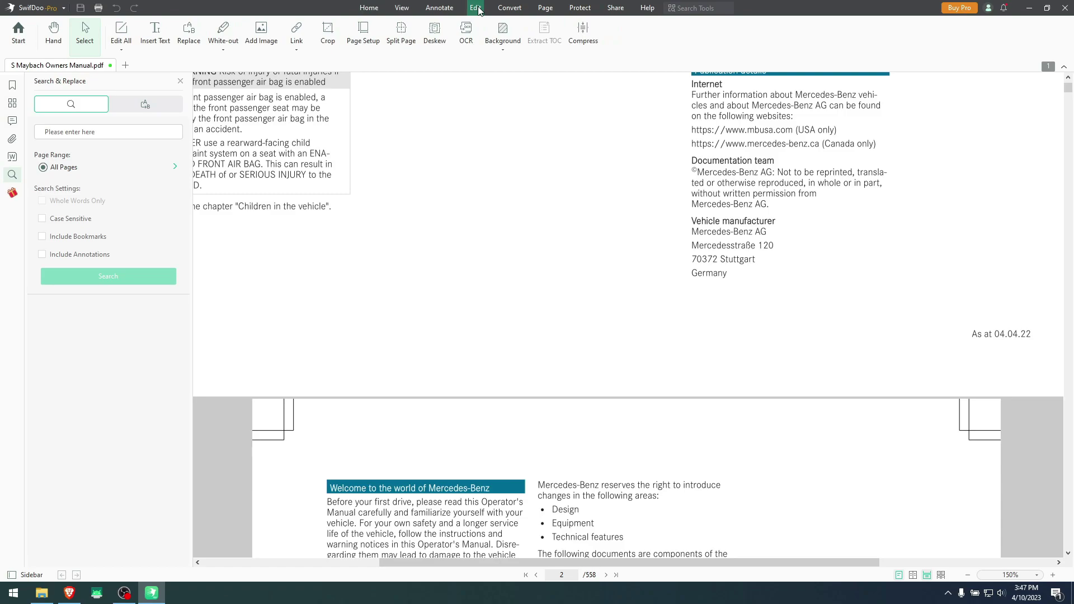
click(227, 31)
drag(246, 138, 331, 180)
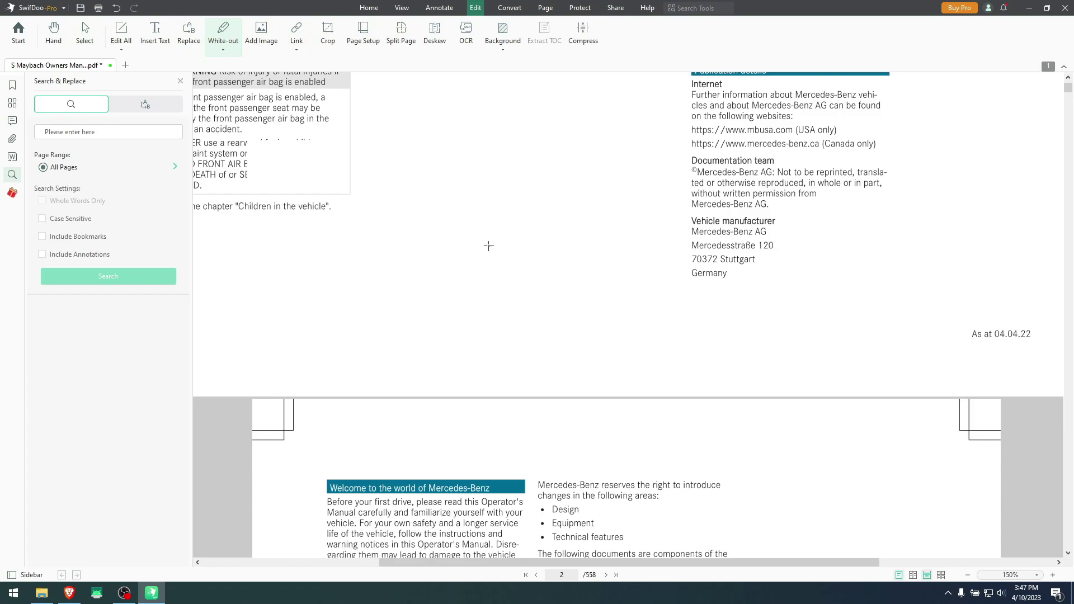
drag(688, 198, 1027, 348)
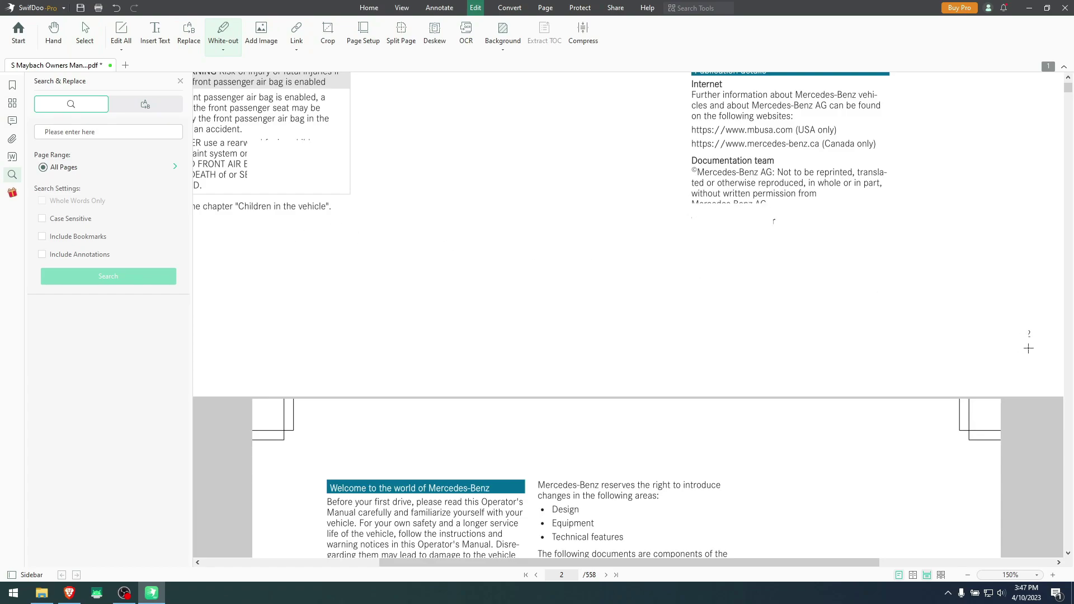
White out the sentence above the Design, Equipment and Technical features list and the barcode on page 3.
scroll(474, 245, down, 5)
drag(536, 131, 722, 152)
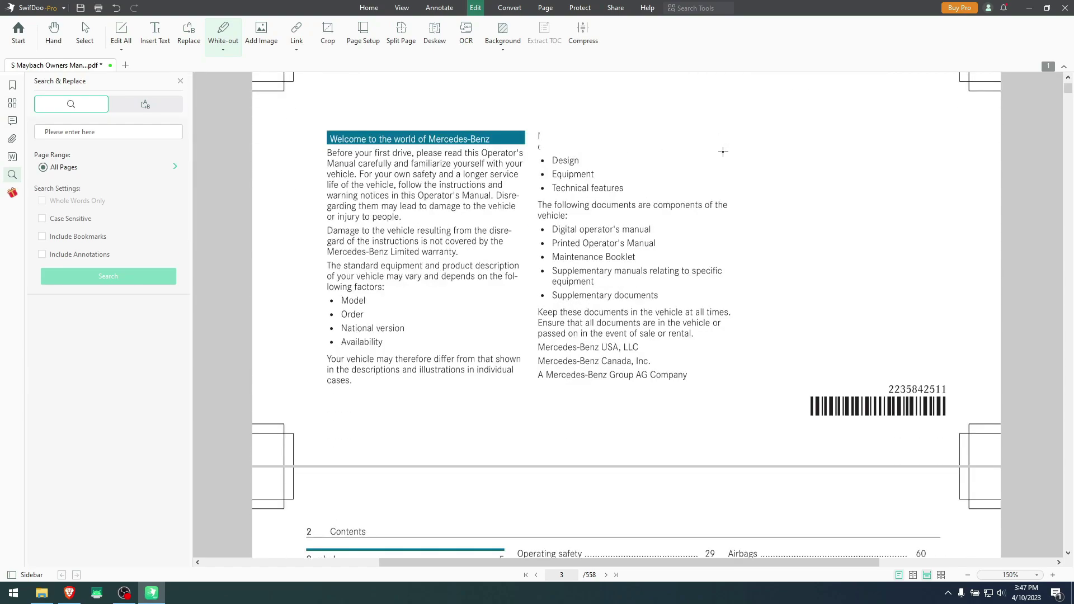
drag(808, 398, 963, 438)
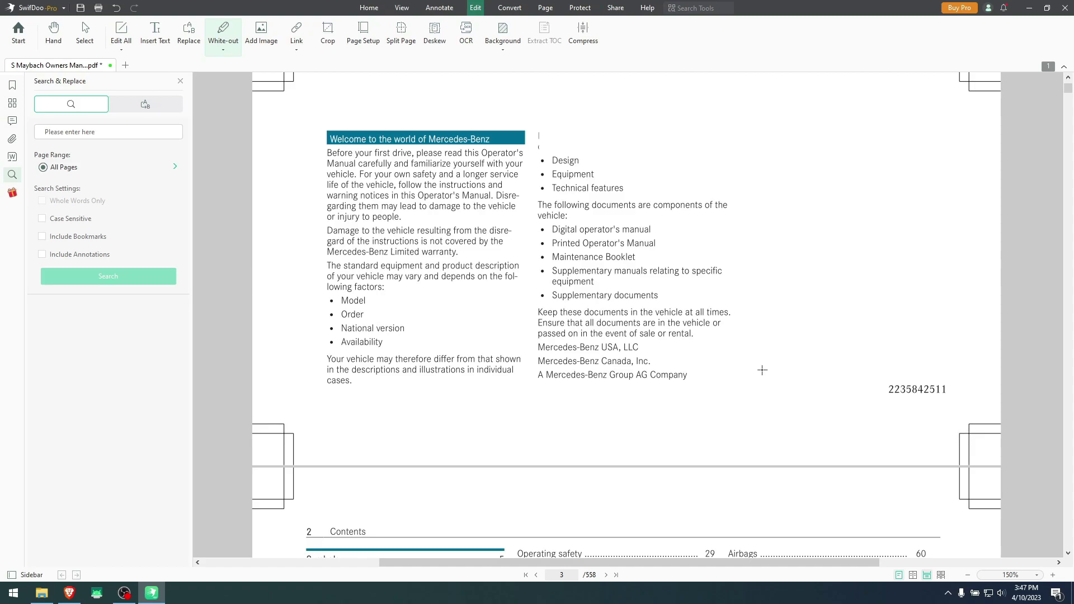
White out the "Opening and closing" heading on the Contents page and the MBUX multimedia system on/off row on page 9.
scroll(477, 269, down, 5)
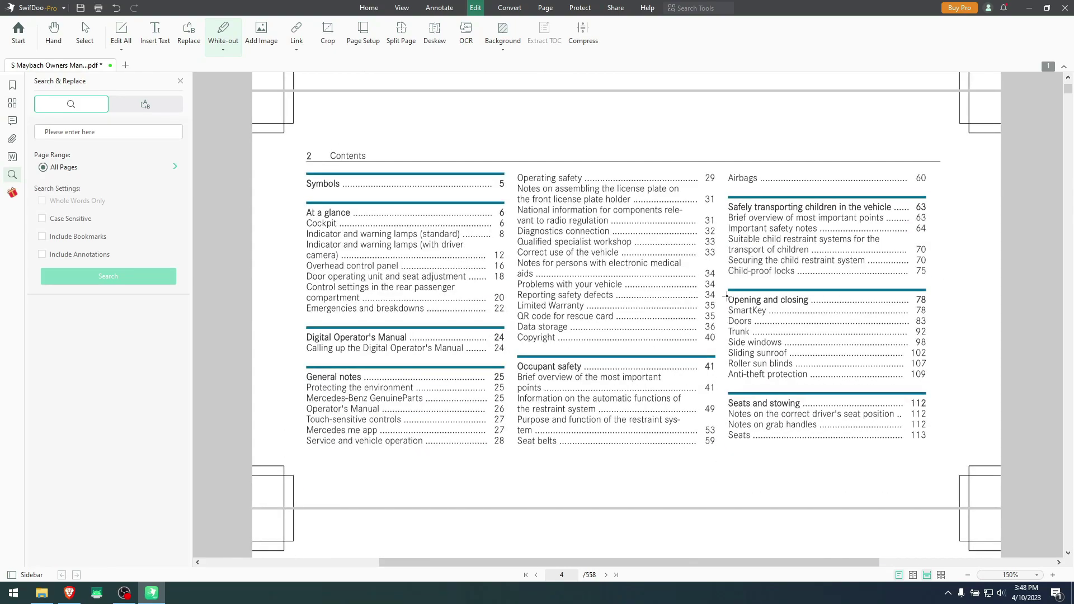
drag(726, 294, 811, 306)
scroll(719, 305, down, 10)
scroll(556, 313, down, 10)
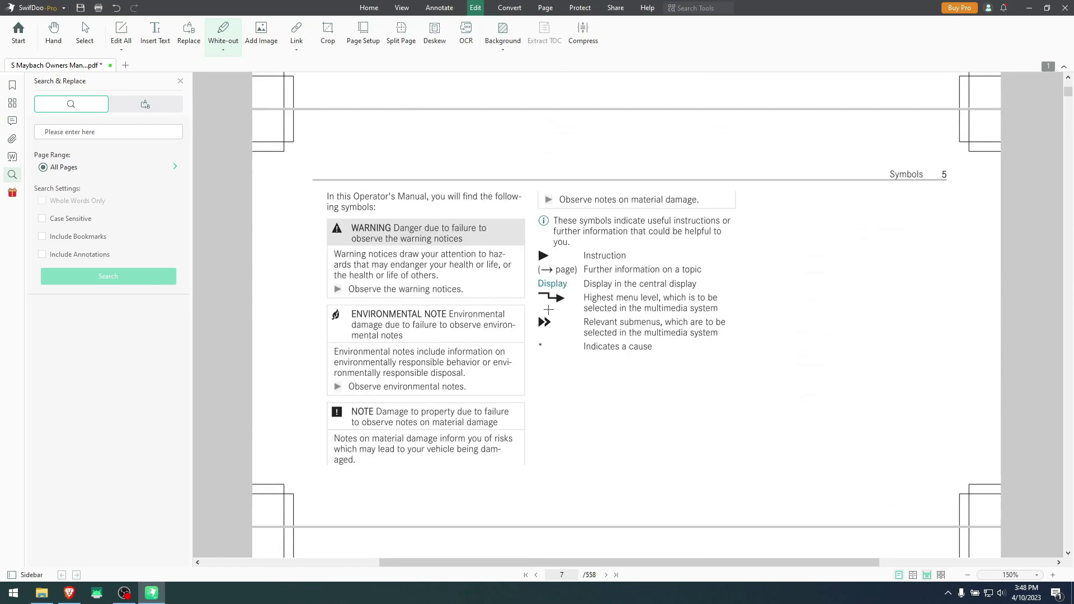
scroll(544, 313, down, 8)
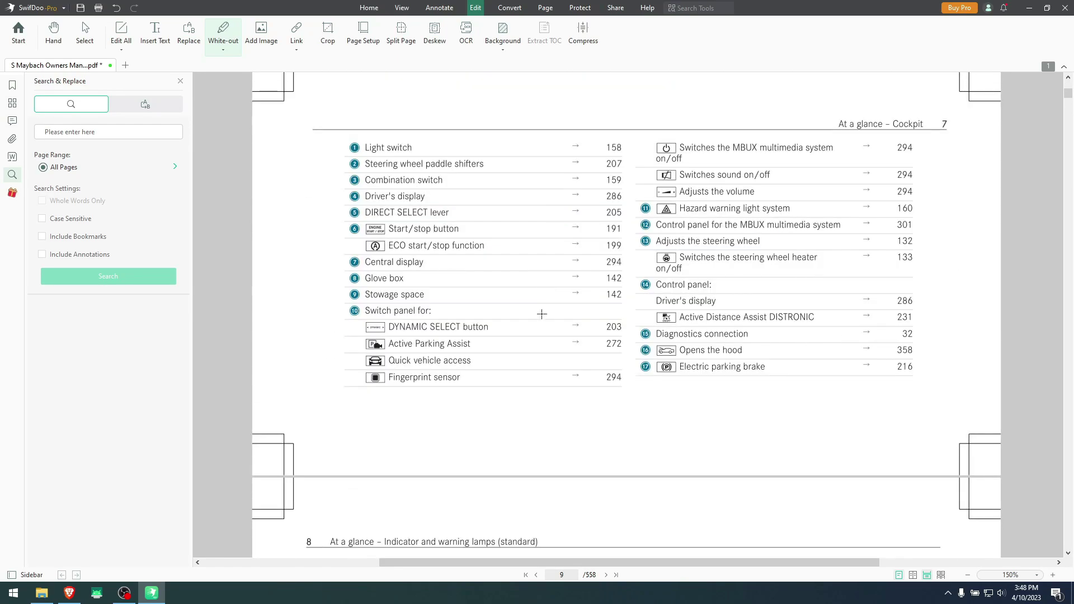
scroll(543, 313, up, 1)
drag(654, 274, 927, 299)
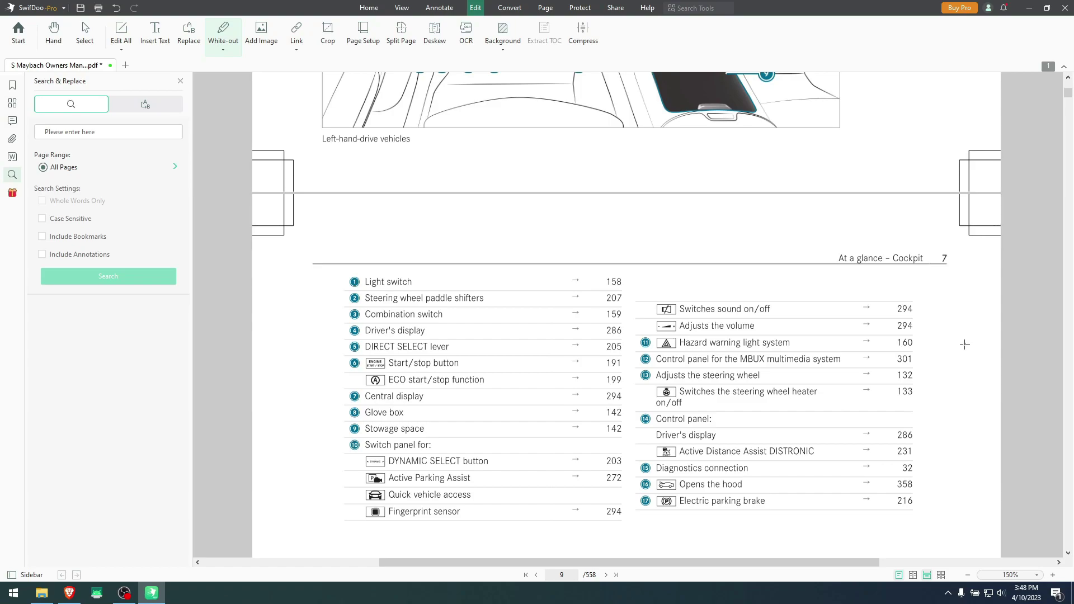
Extract the cockpit illustration page as one separate PDF, using the custom page range 8-8 and the source file location.
scroll(473, 259, up, 6)
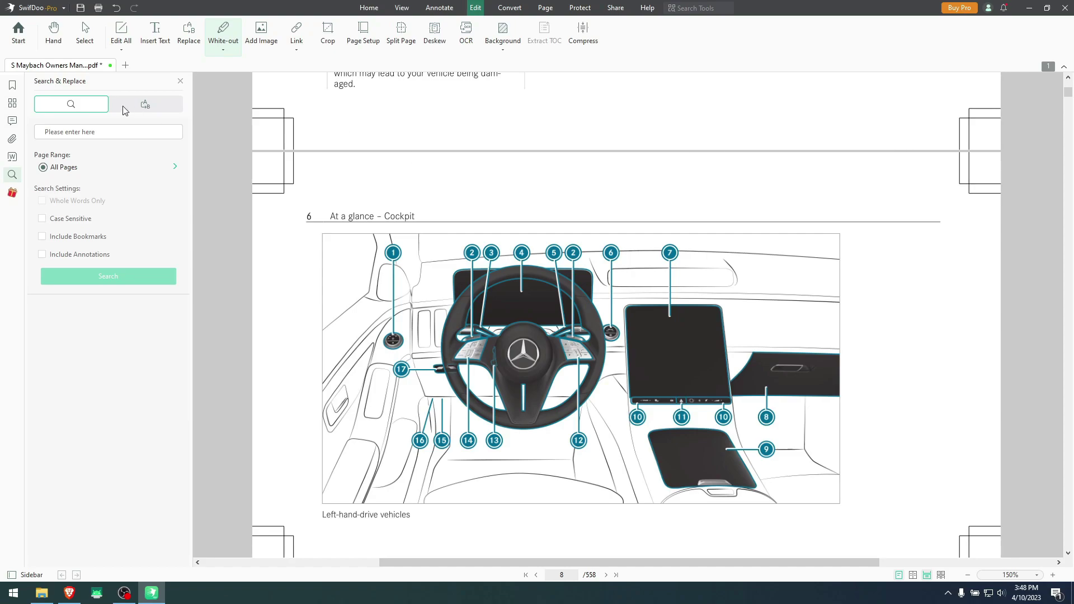
click(85, 33)
right_click(632, 185)
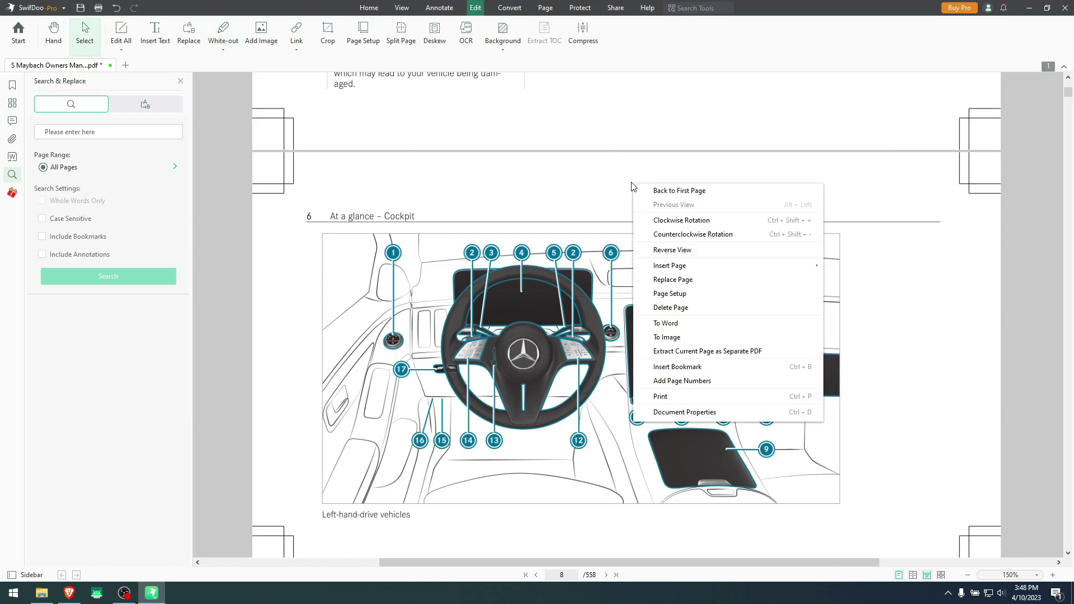
mouse_move(693, 269)
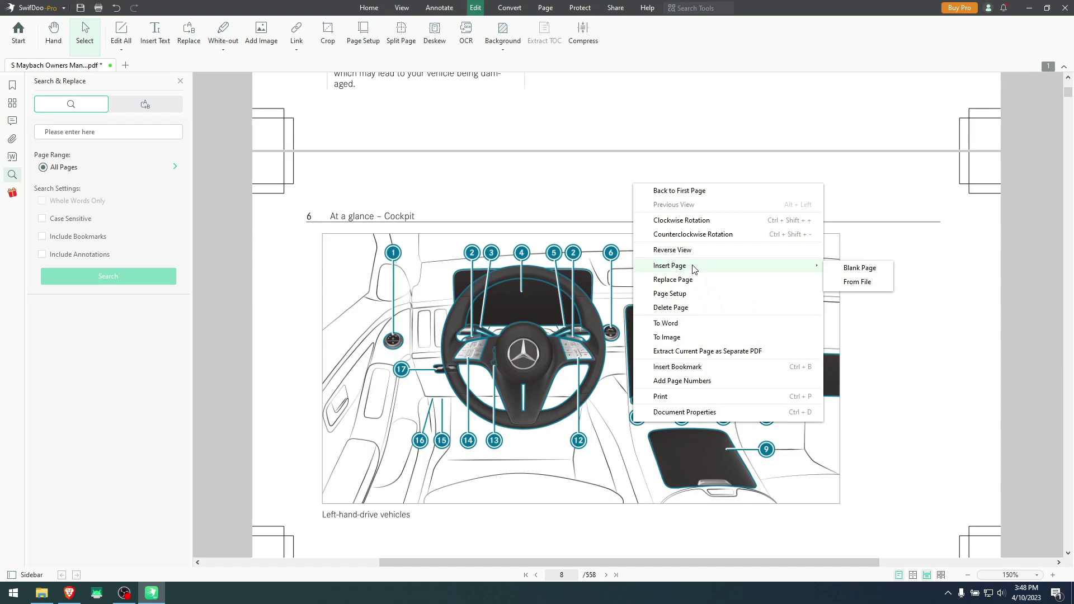
click(708, 353)
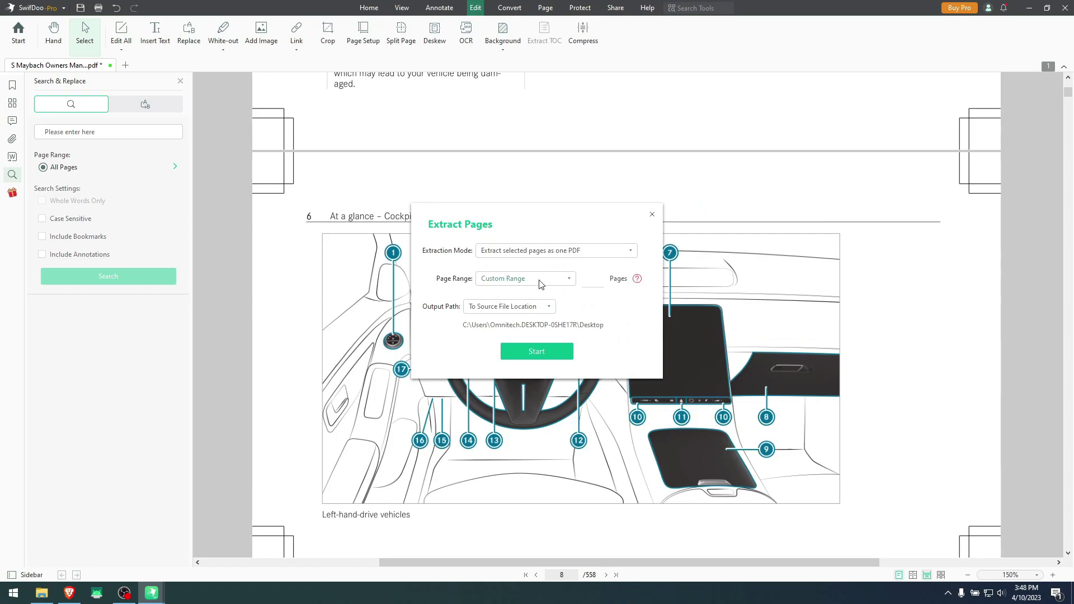
text(1)
key(BackSpace)
text(8-8)
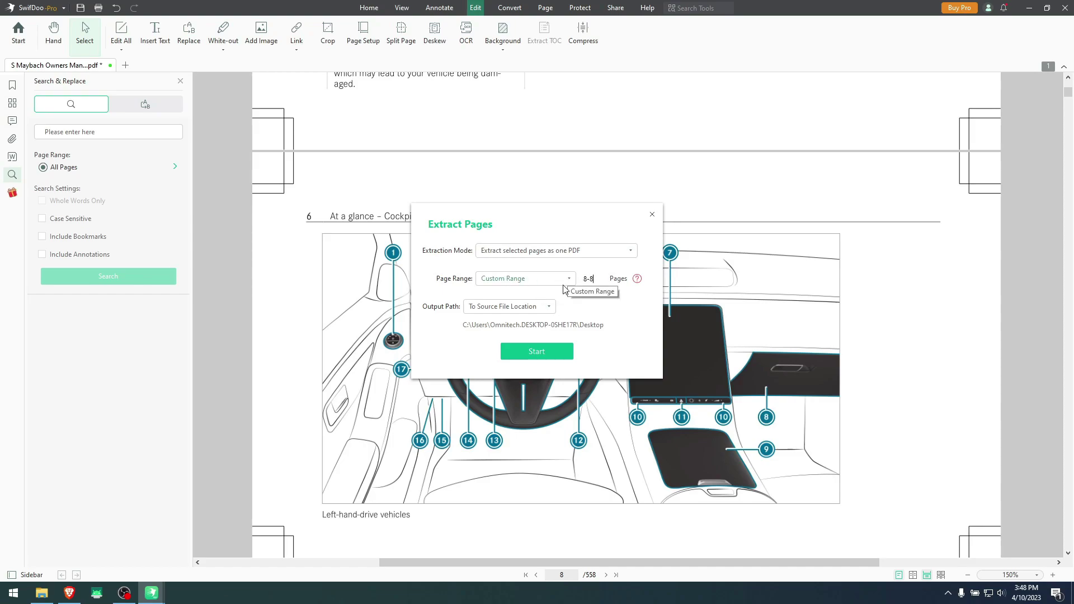
click(548, 307)
click(554, 318)
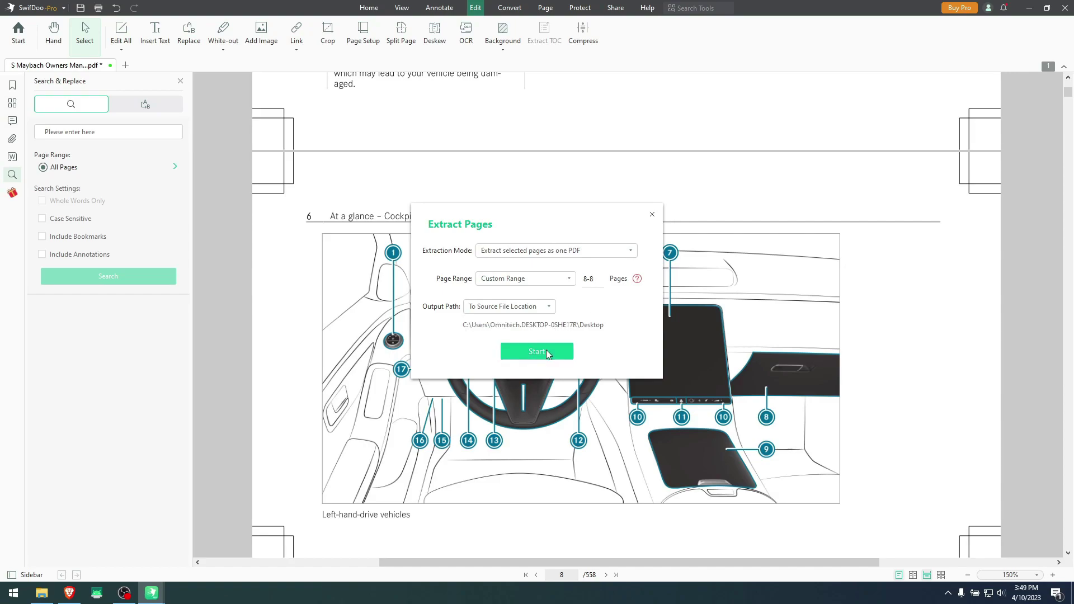
click(588, 252)
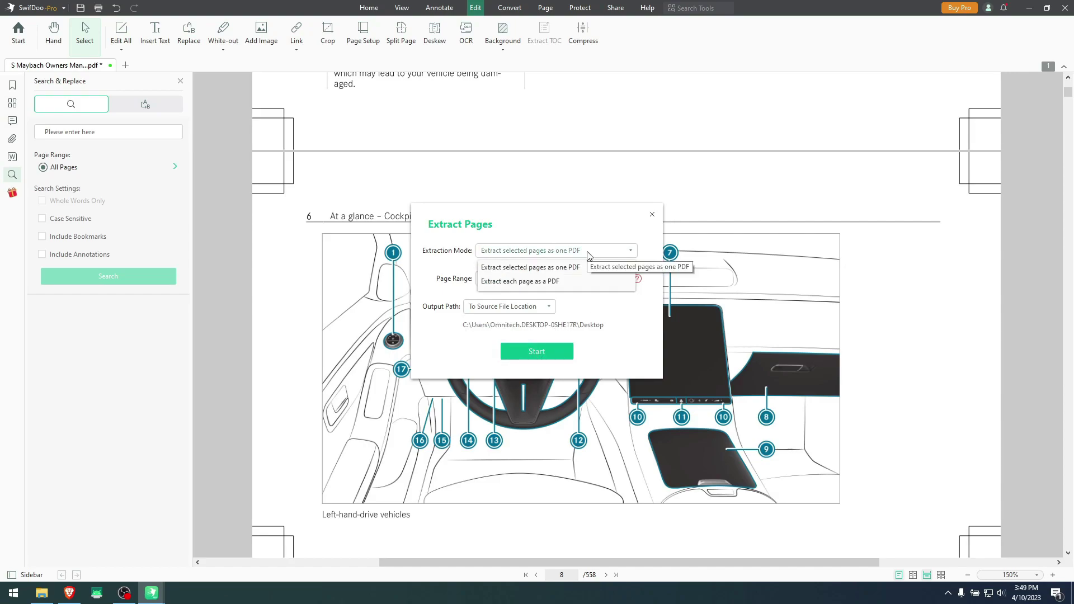
click(545, 268)
click(533, 354)
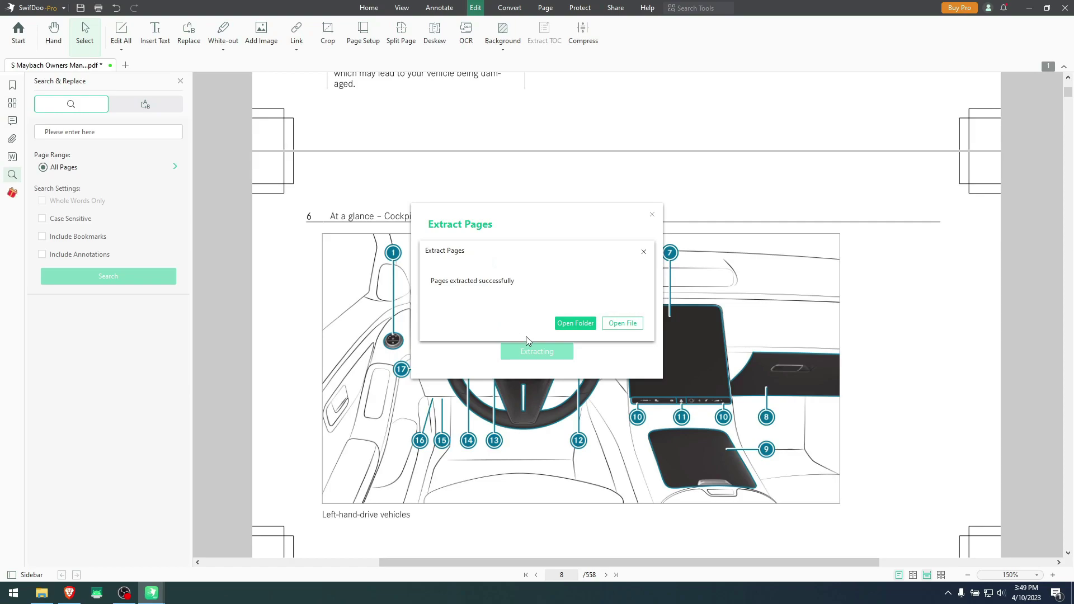
Close the manual without saving its edits, open the extracted 8-8 page PDF from the desktop and dismiss the trial notice.
click(587, 328)
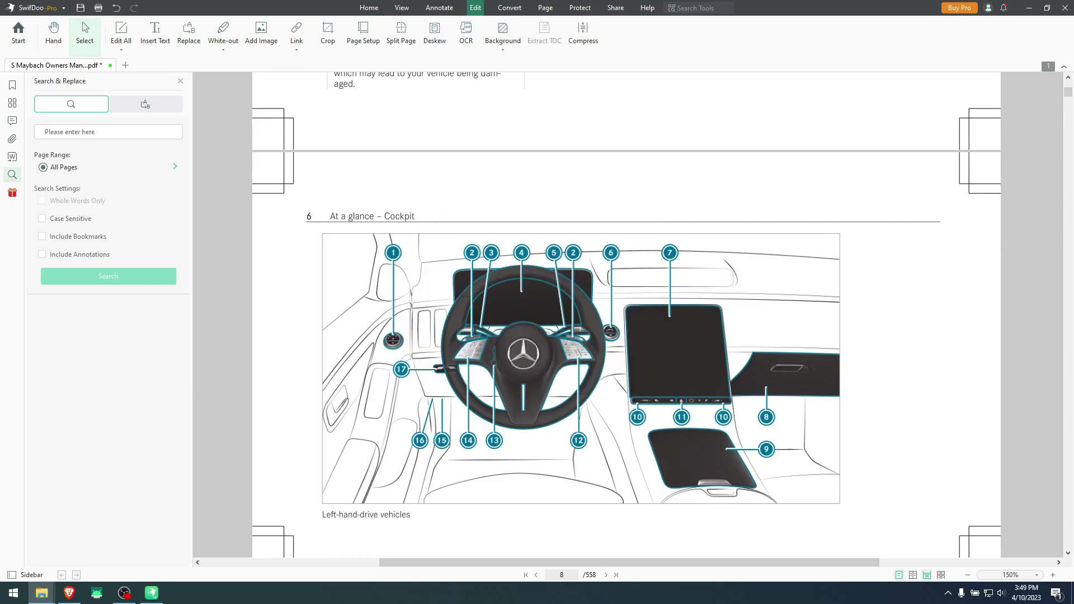
click(1065, 7)
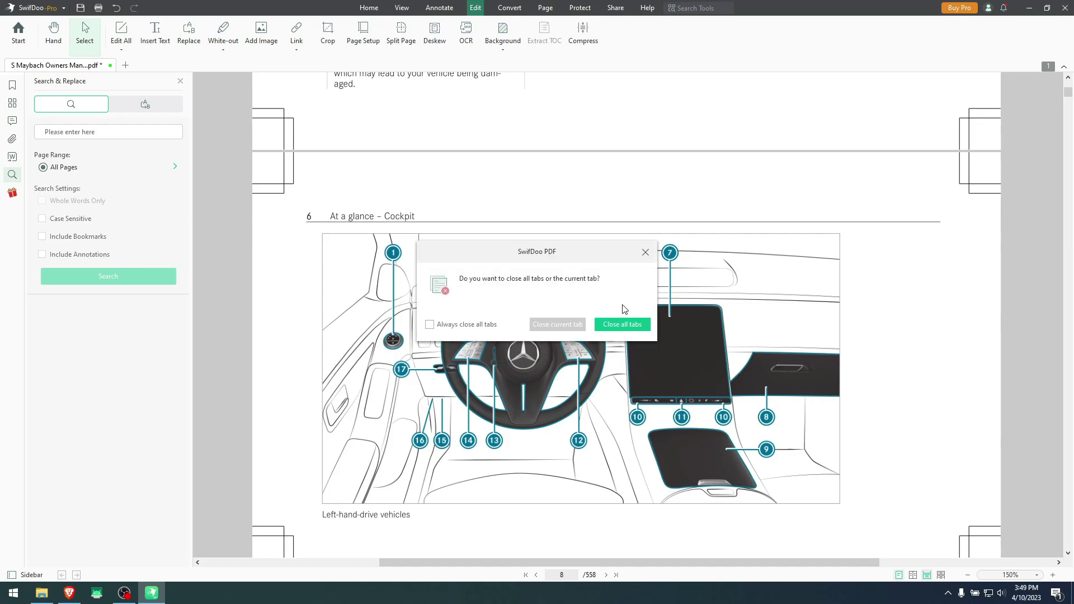
click(575, 324)
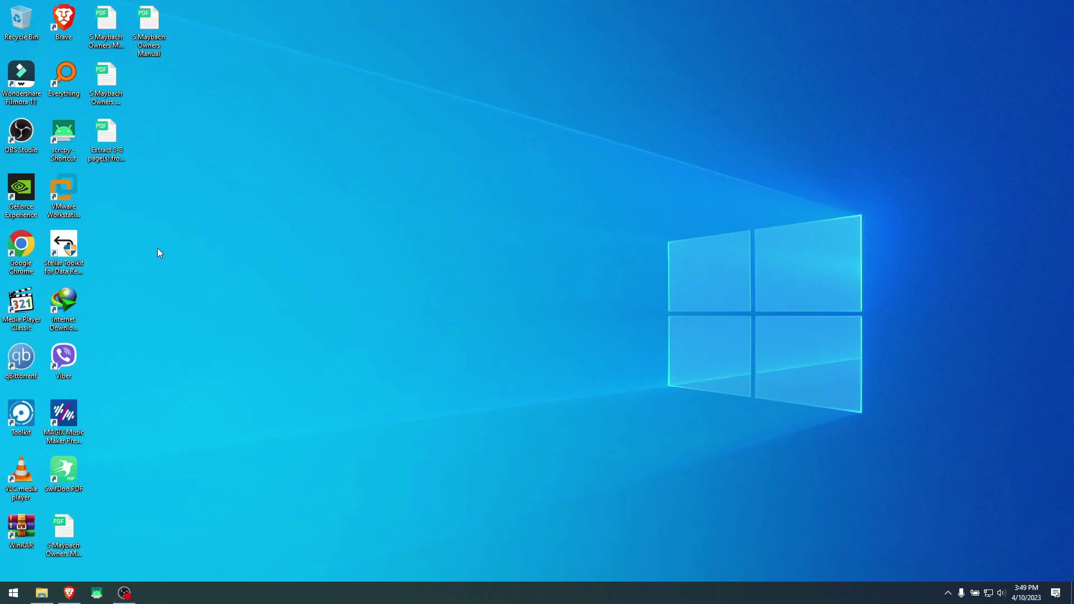
double_click(149, 196)
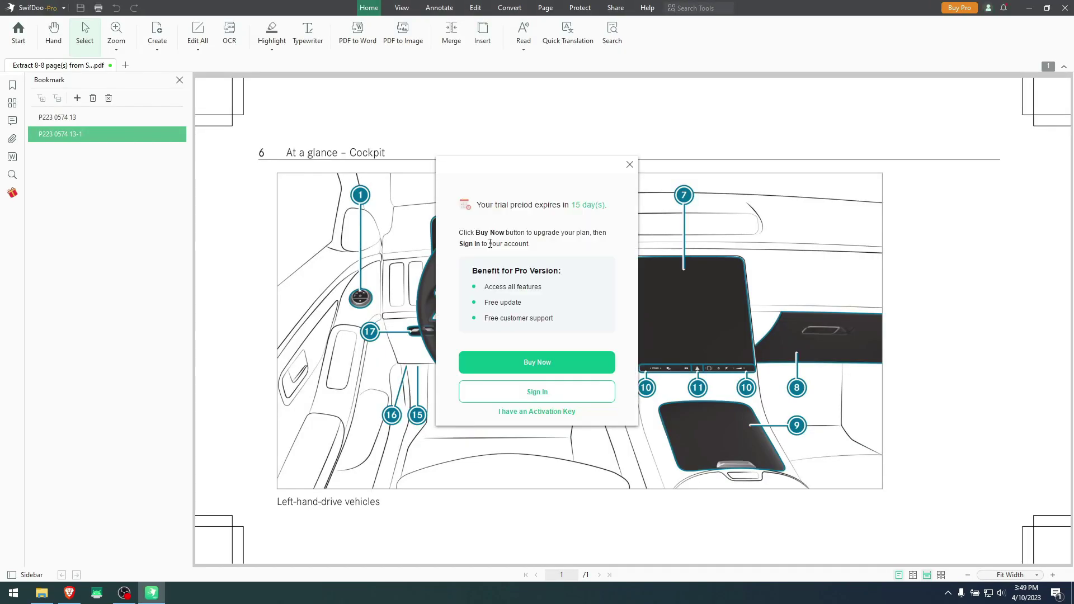
click(630, 167)
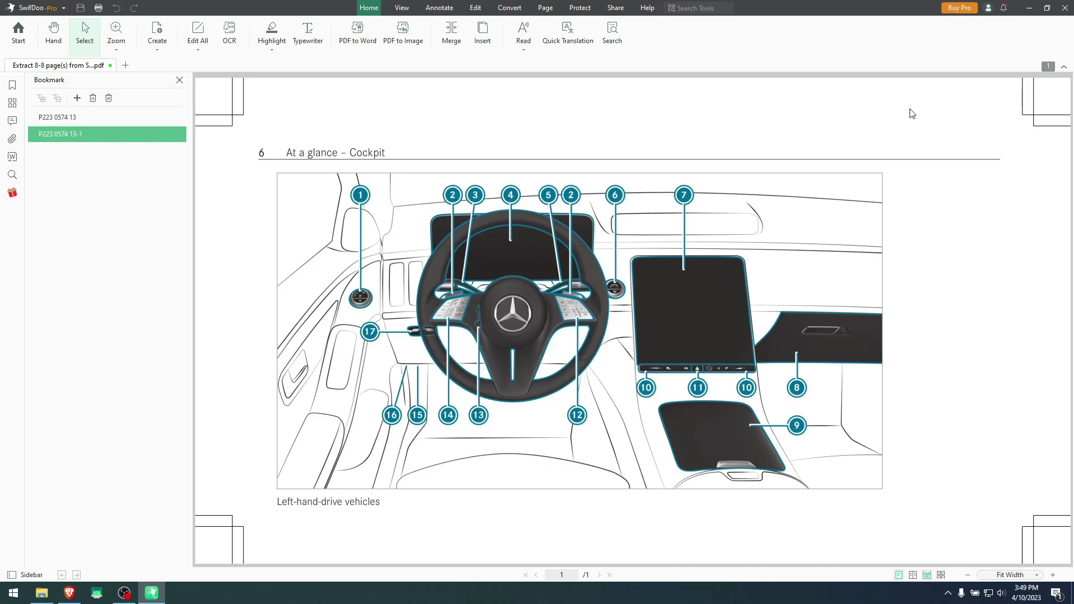
Close the extracted page, reopen S Maybach Owners Manual.pdf from the desktop and dismiss the trial notice.
click(1065, 8)
double_click(149, 22)
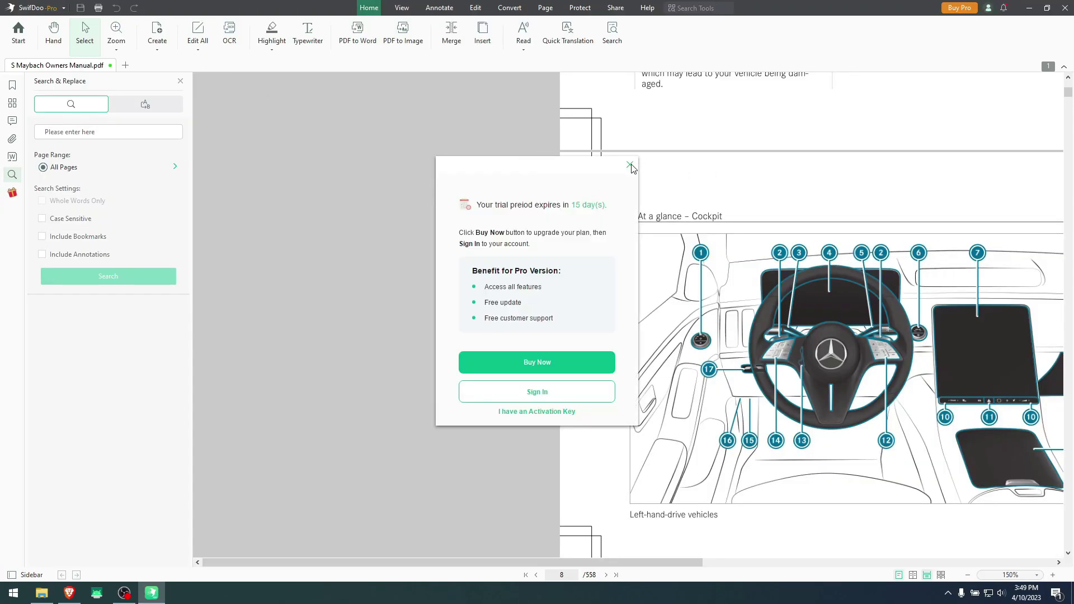
click(629, 166)
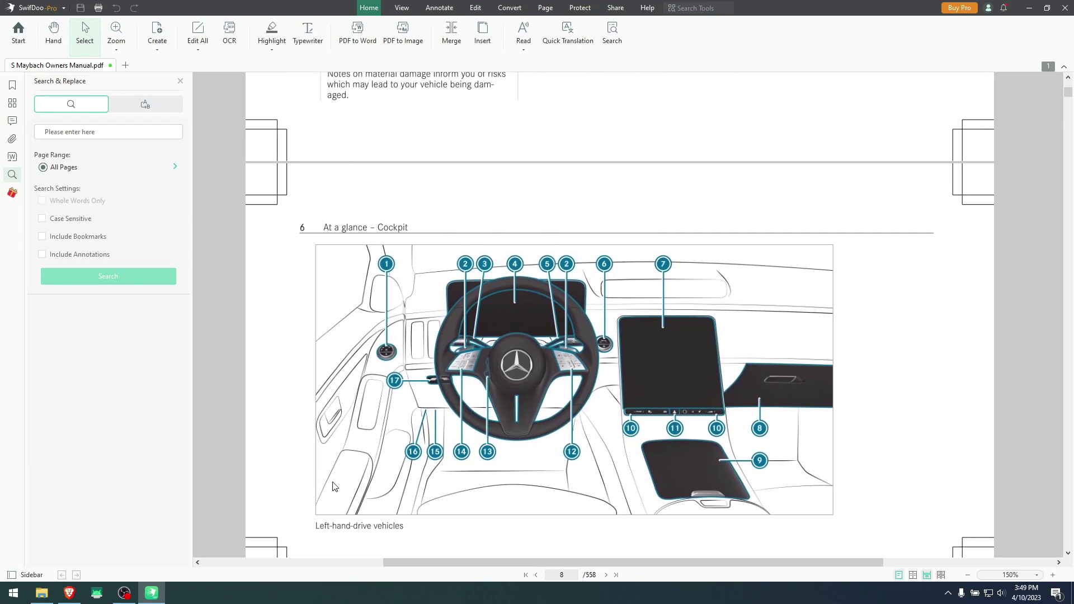
Examine the resource usage of PDFEngine in Task Manager, with processes sorted by GPU and by CPU, and close it.
right_click(309, 594)
click(347, 539)
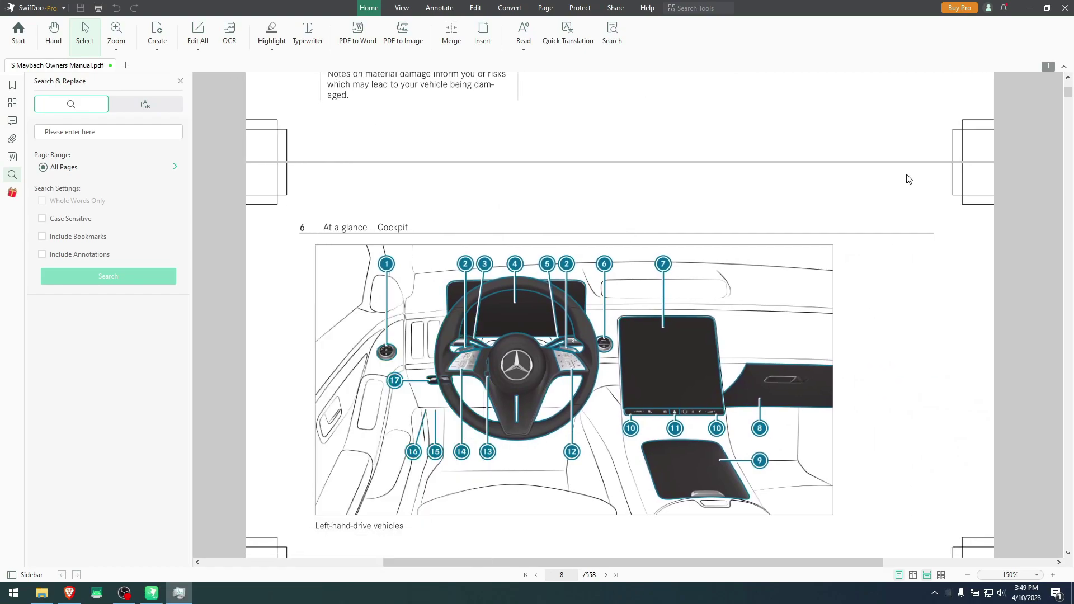
drag(692, 120, 532, 28)
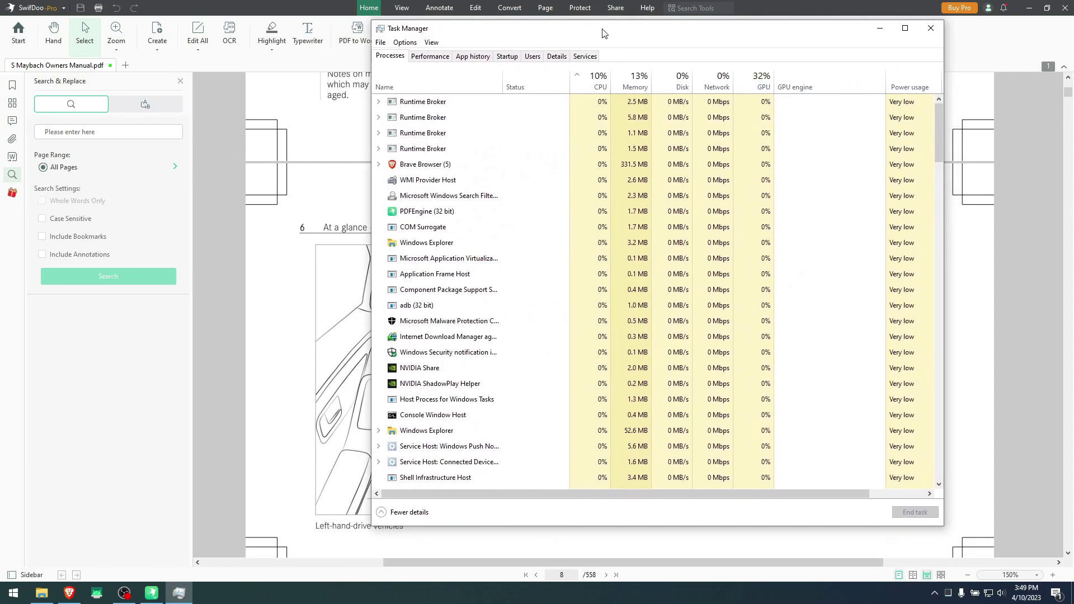
click(755, 81)
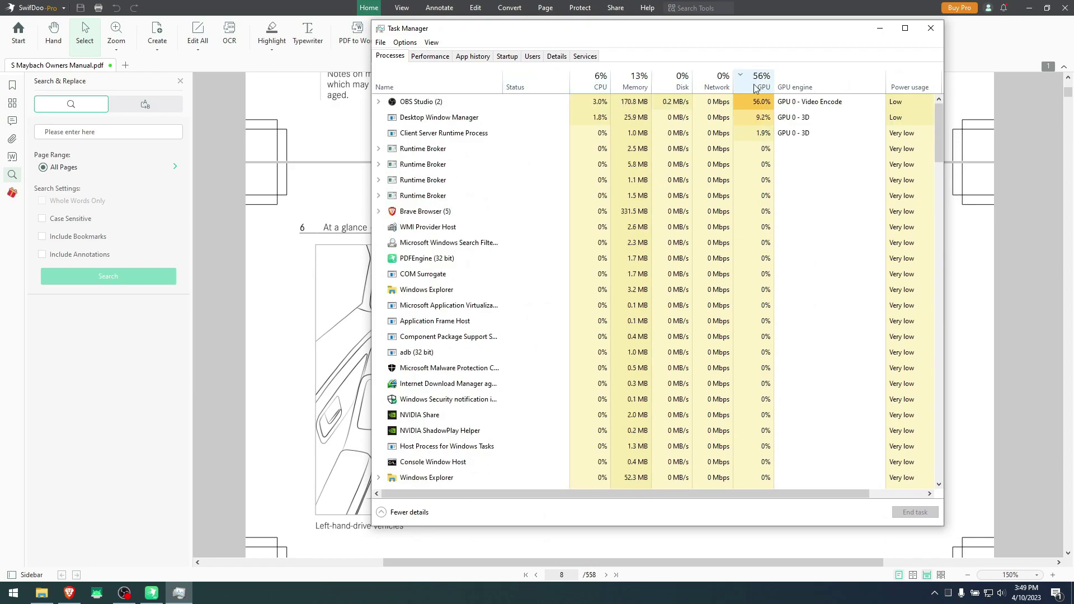
click(592, 84)
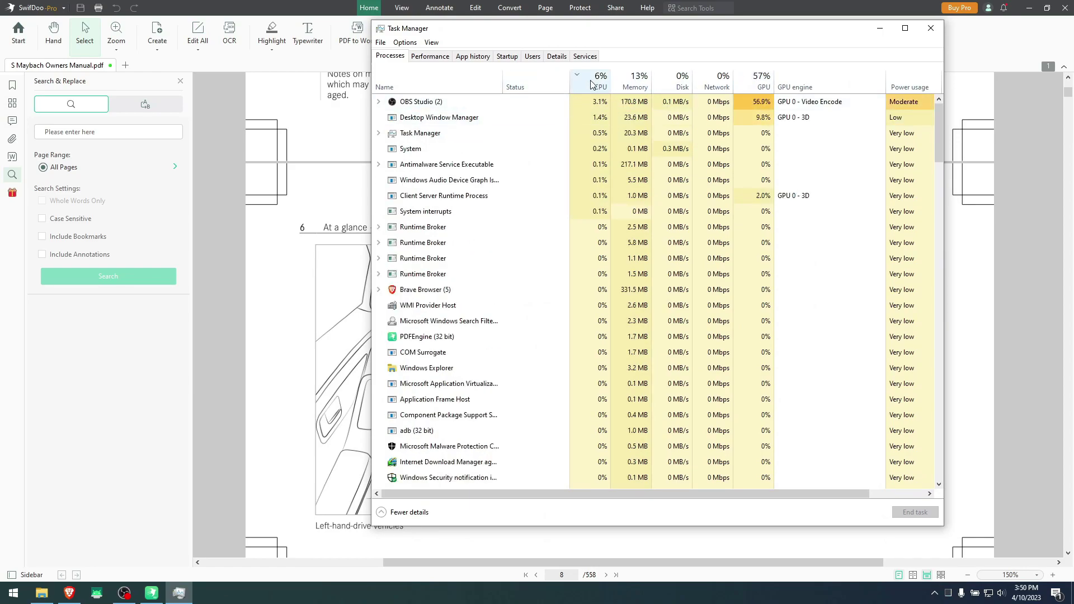
click(475, 338)
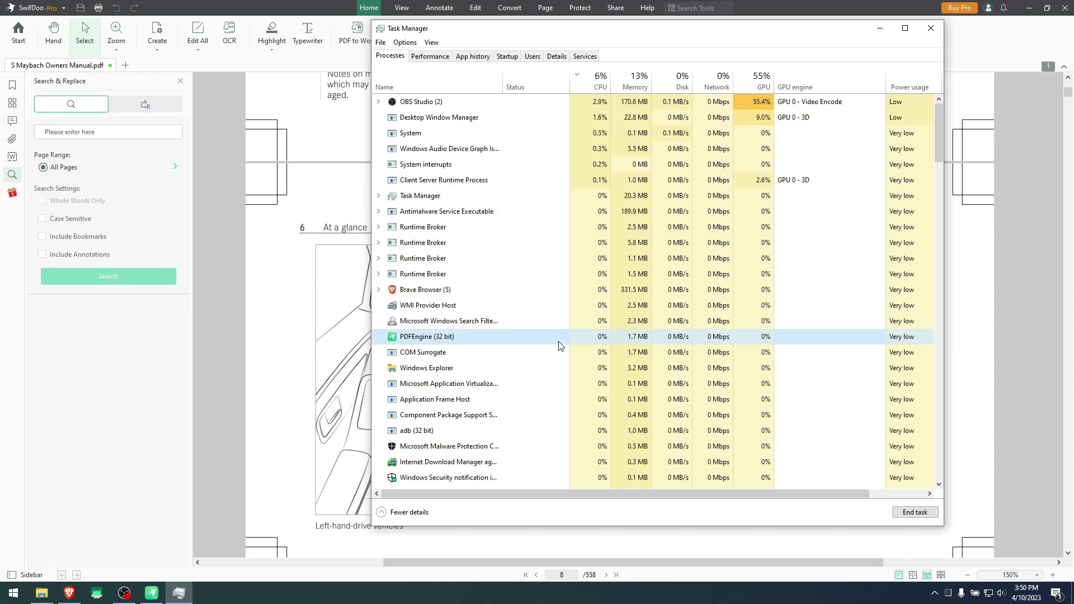
scroll(559, 346, down, 2)
scroll(559, 346, up, 2)
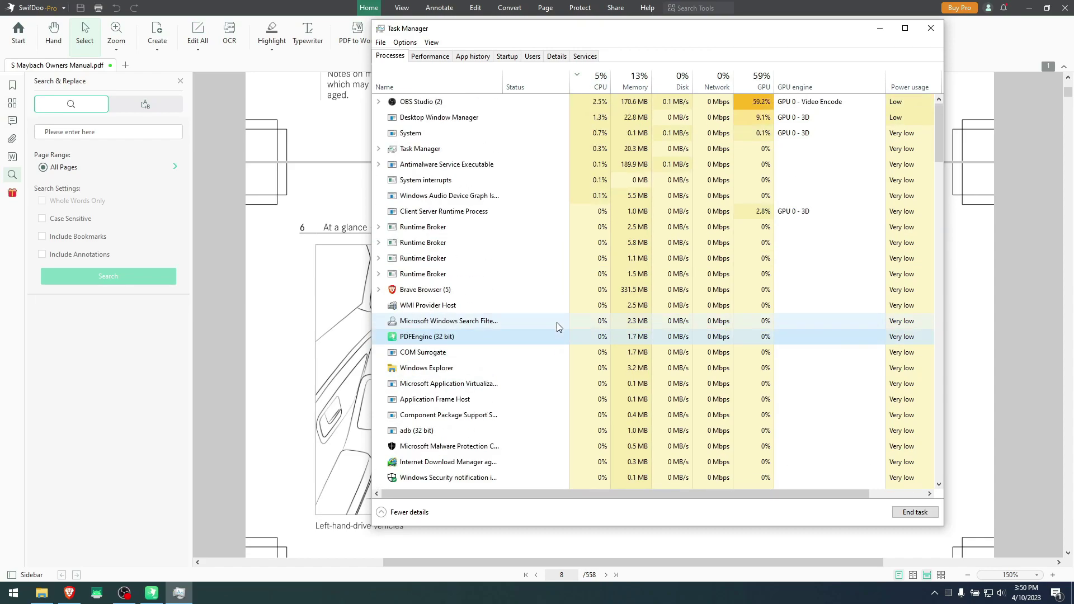
click(933, 30)
Select the front passenger air bag warning text on page 2 and open a Quick Translation of it.
drag(419, 220, 536, 267)
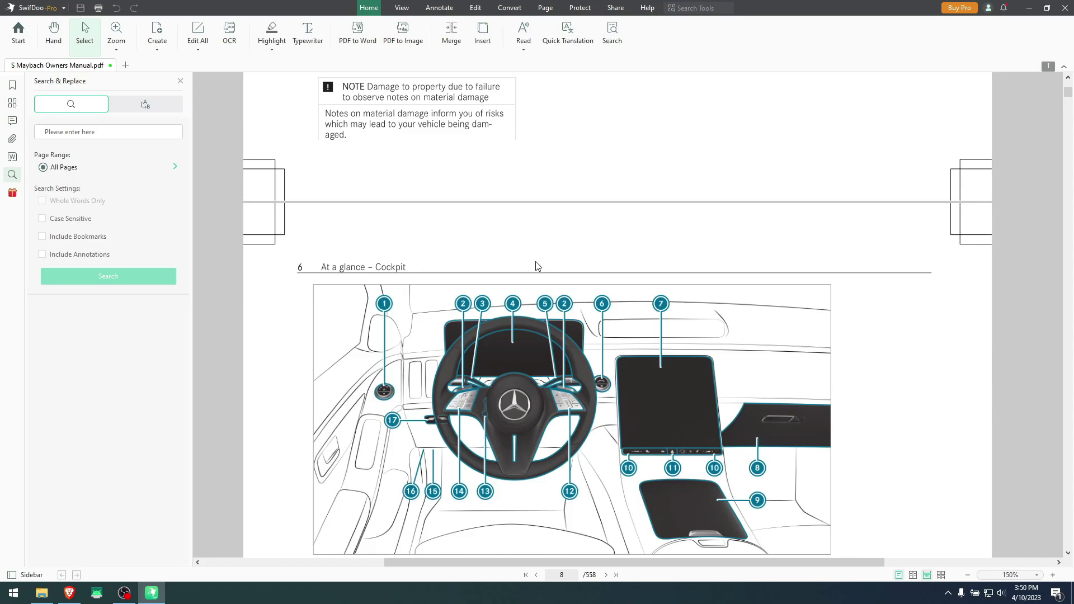
scroll(559, 280, up, 15)
scroll(565, 344, up, 15)
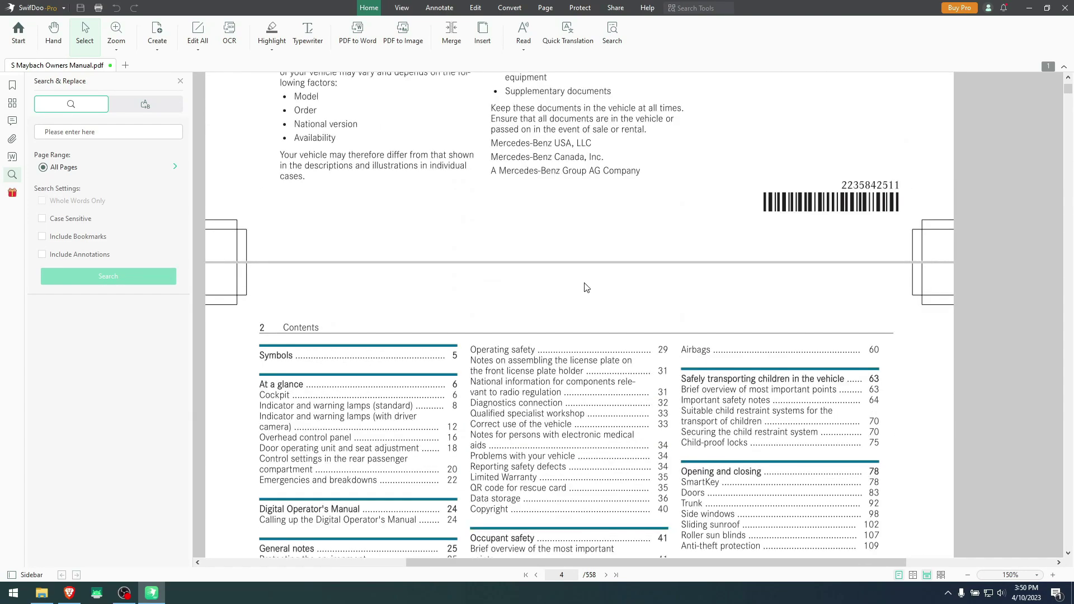
scroll(586, 284, up, 15)
drag(703, 179, 868, 93)
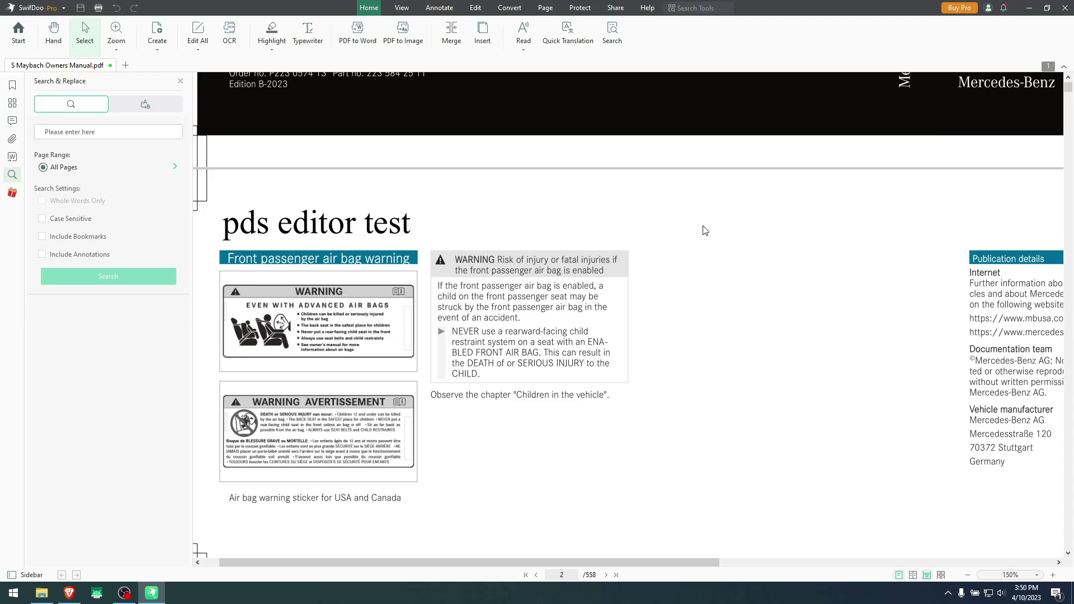
scroll(526, 330, down, 1)
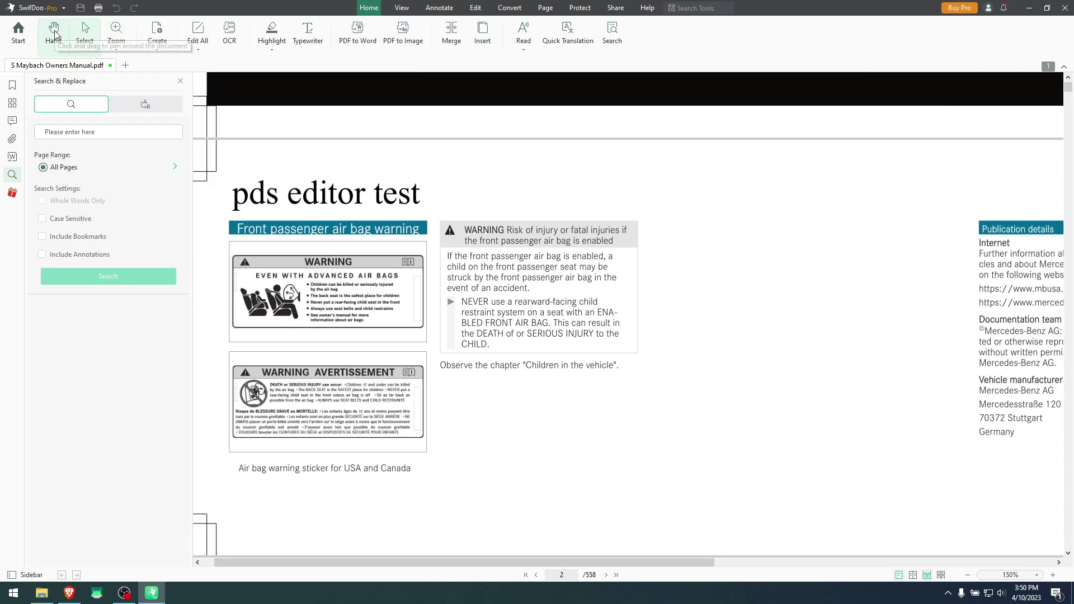
click(474, 8)
click(84, 33)
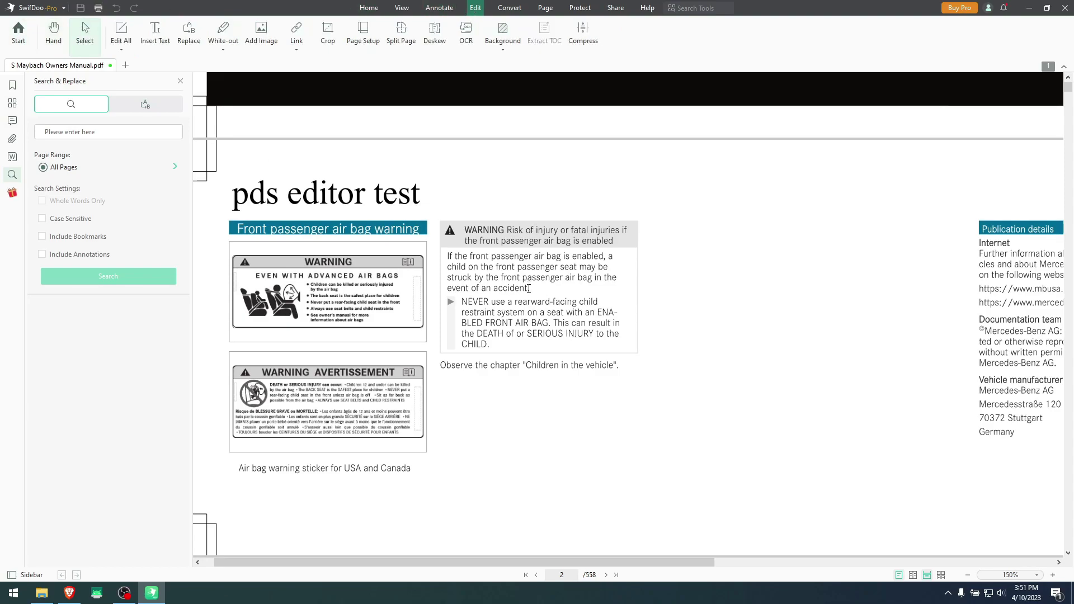
drag(453, 254, 619, 346)
click(588, 362)
Translate the selected air bag warning text into Greek.
click(670, 243)
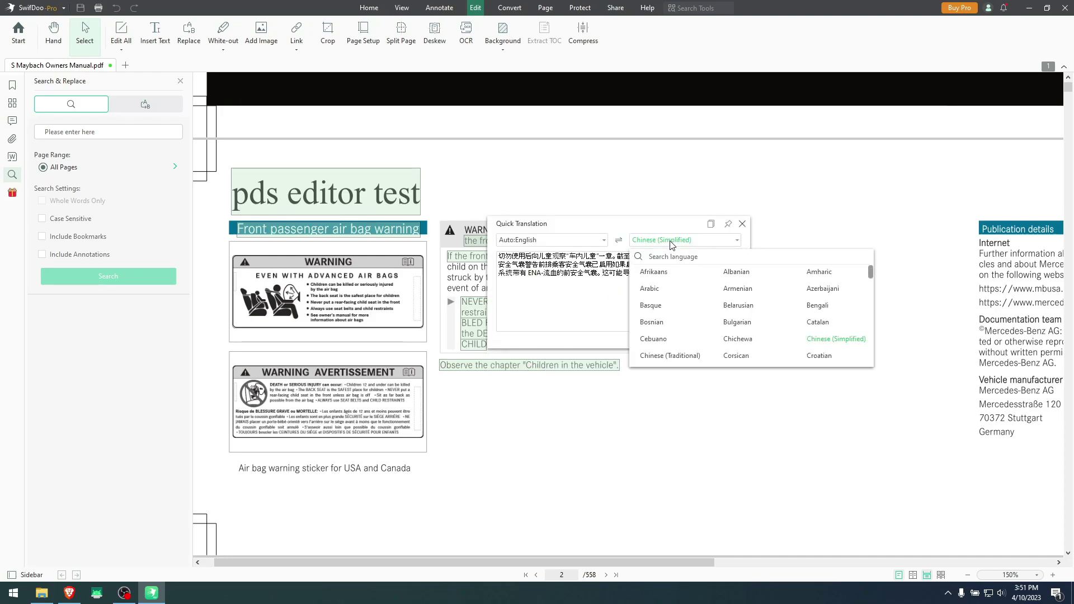
scroll(706, 313, down, 2)
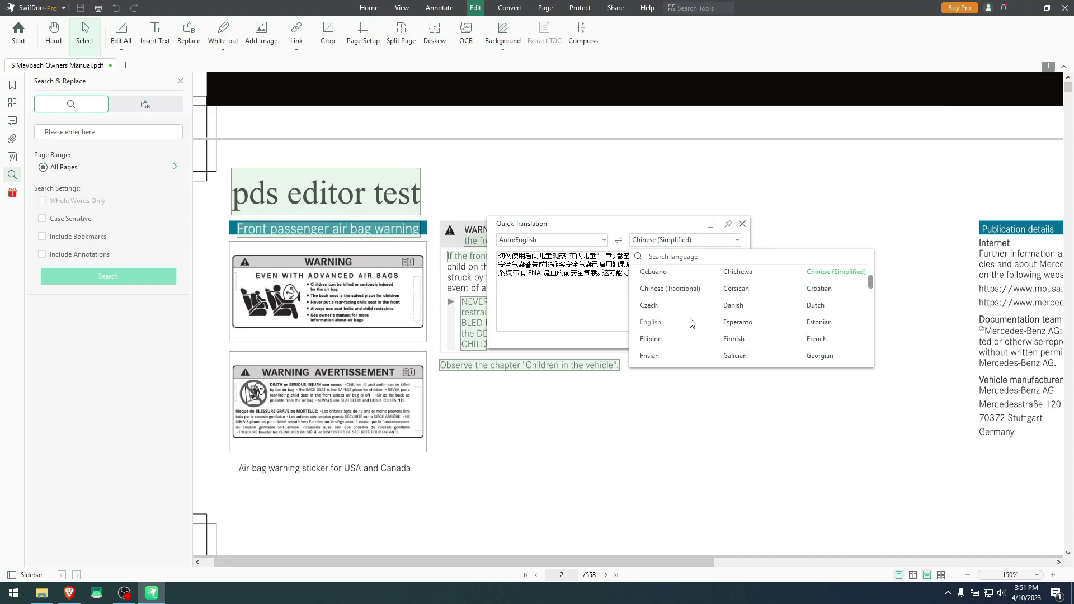
scroll(652, 307, down, 2)
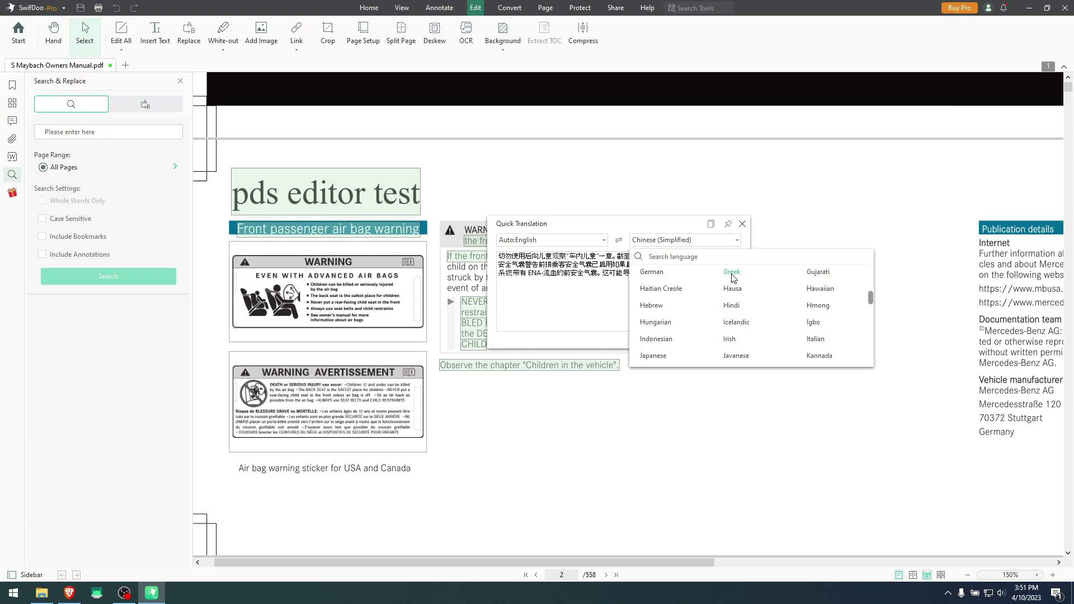
click(731, 272)
Translate the selected warning text into Italian, close the translation window and clear the text selection.
click(714, 244)
scroll(718, 309, down, 10)
scroll(718, 311, down, 4)
scroll(714, 314, down, 3)
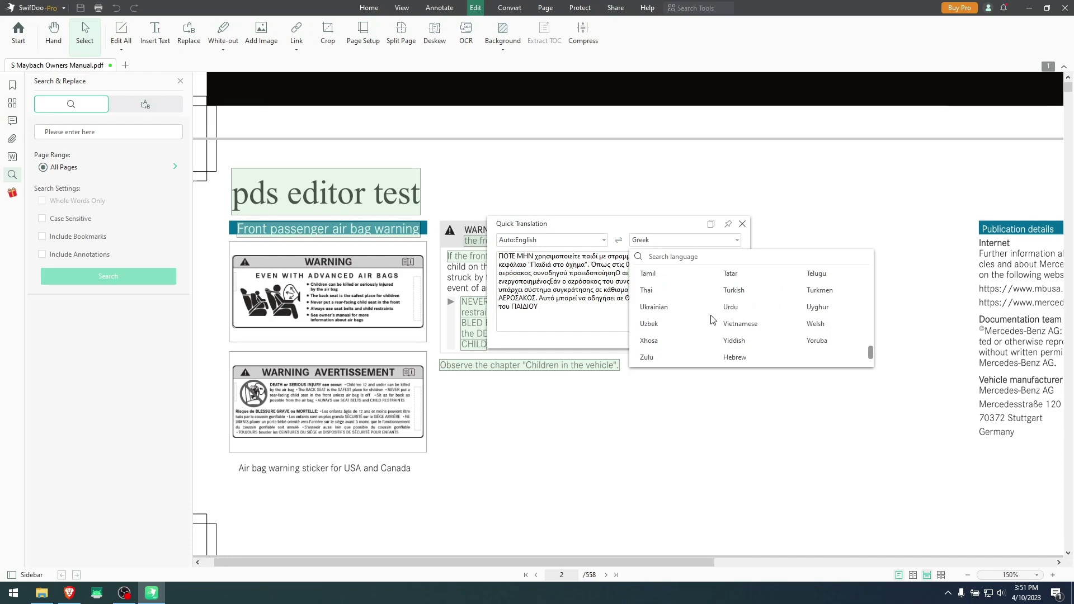
scroll(711, 318, up, 3)
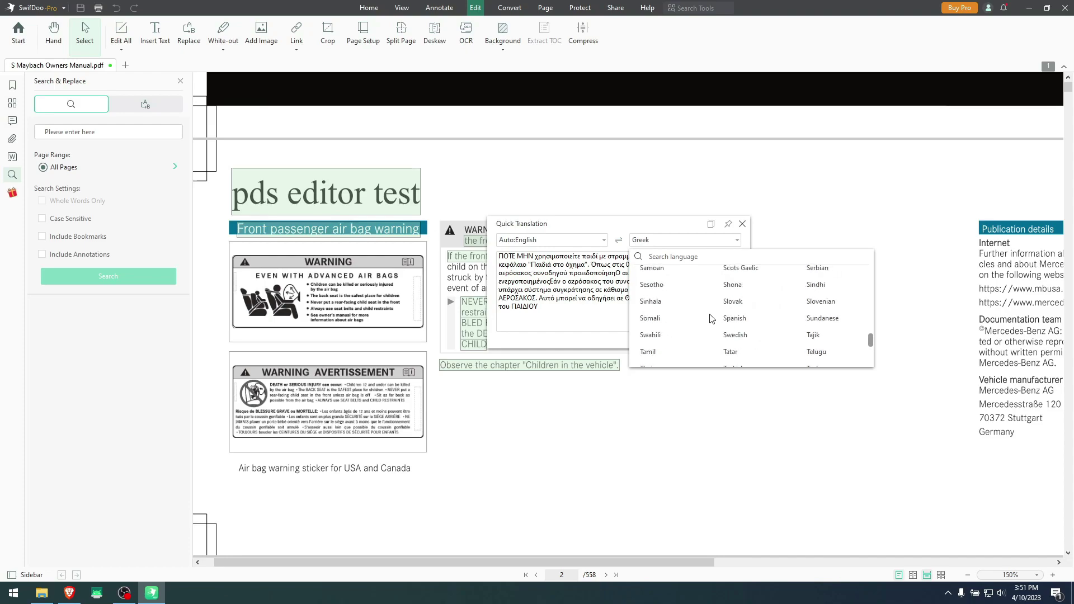
scroll(712, 319, up, 2)
scroll(711, 319, up, 2)
scroll(710, 319, up, 2)
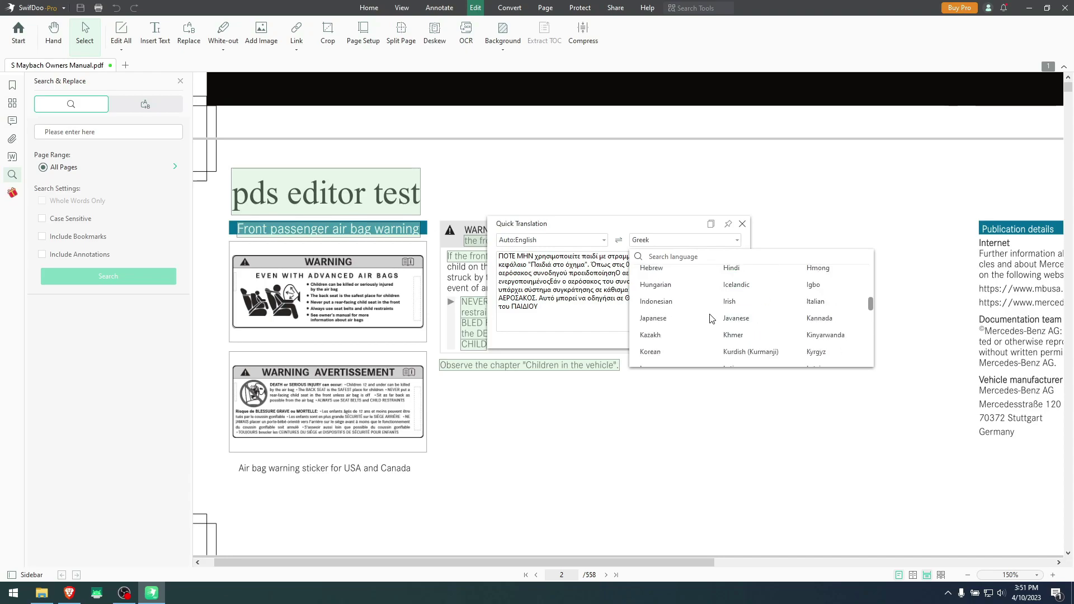
click(818, 304)
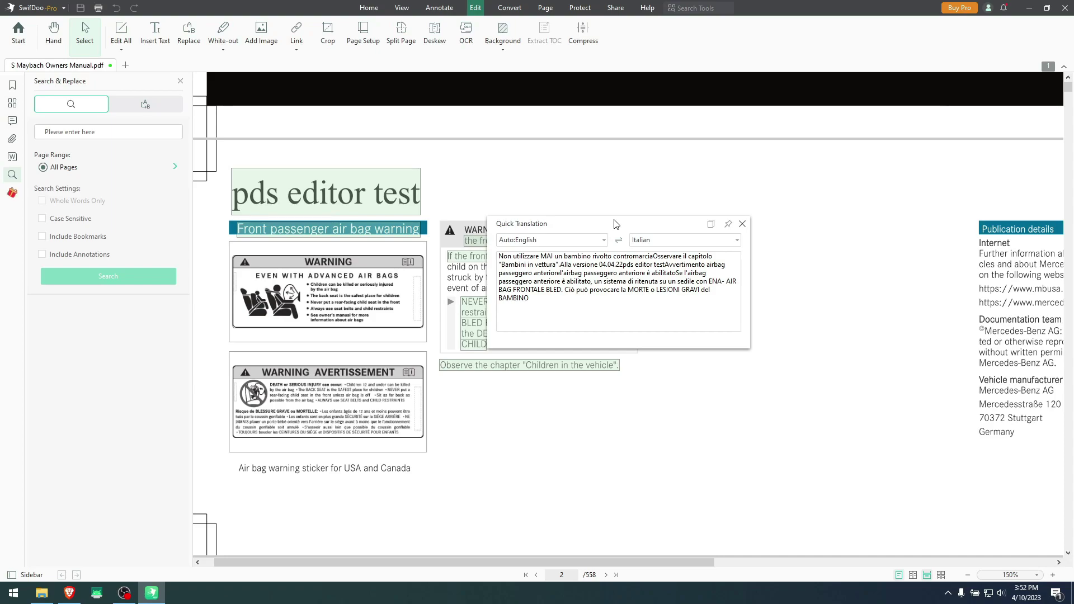
click(742, 224)
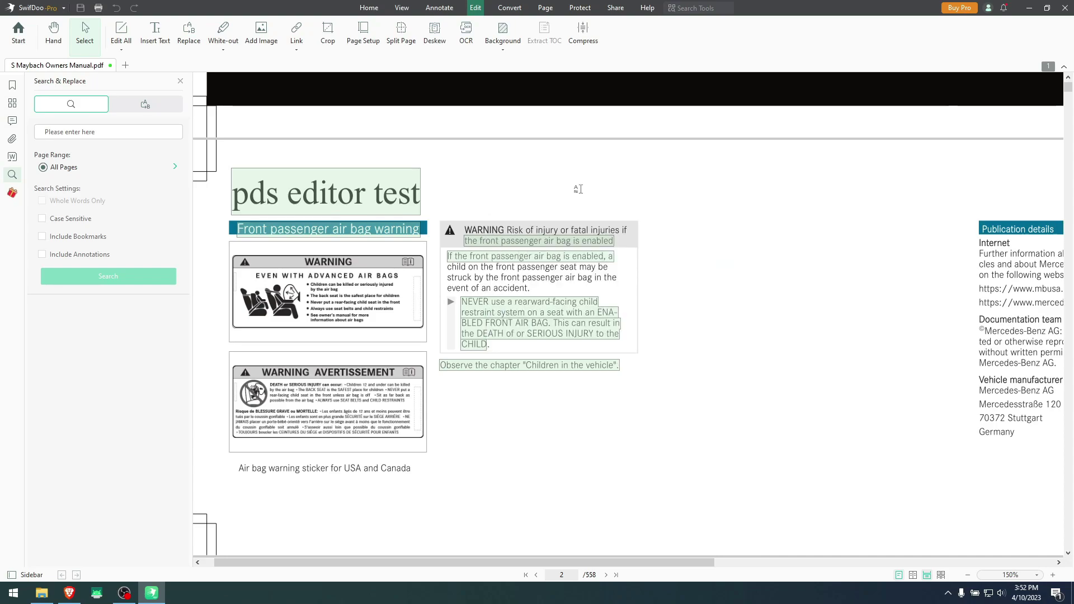
key(Escape)
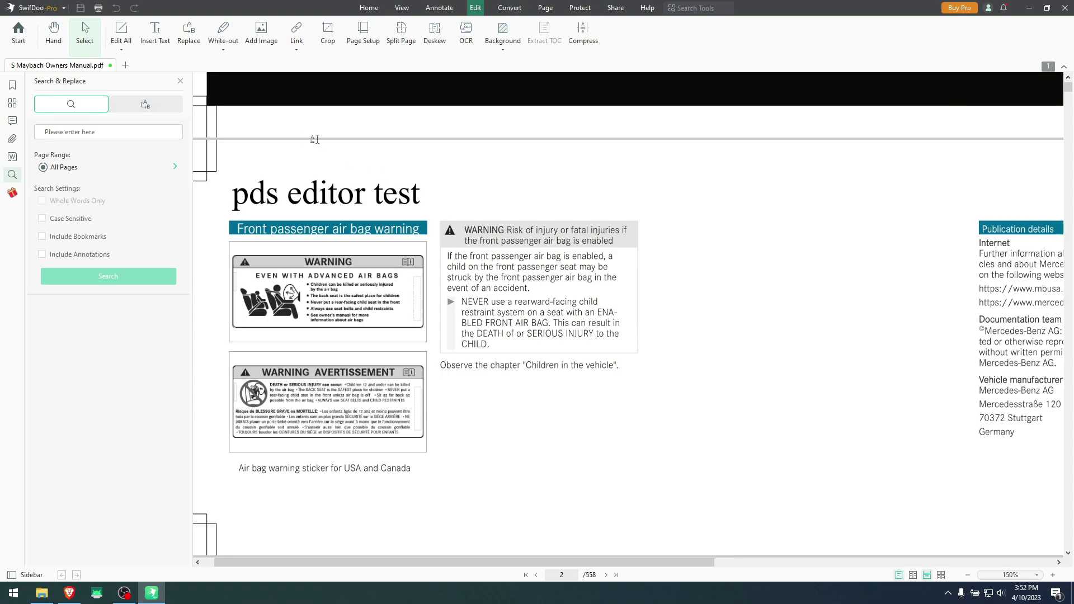
Open the SwifDoo PDF pricing page in Brave and view the perpetual license price for the 2-PC option.
click(960, 9)
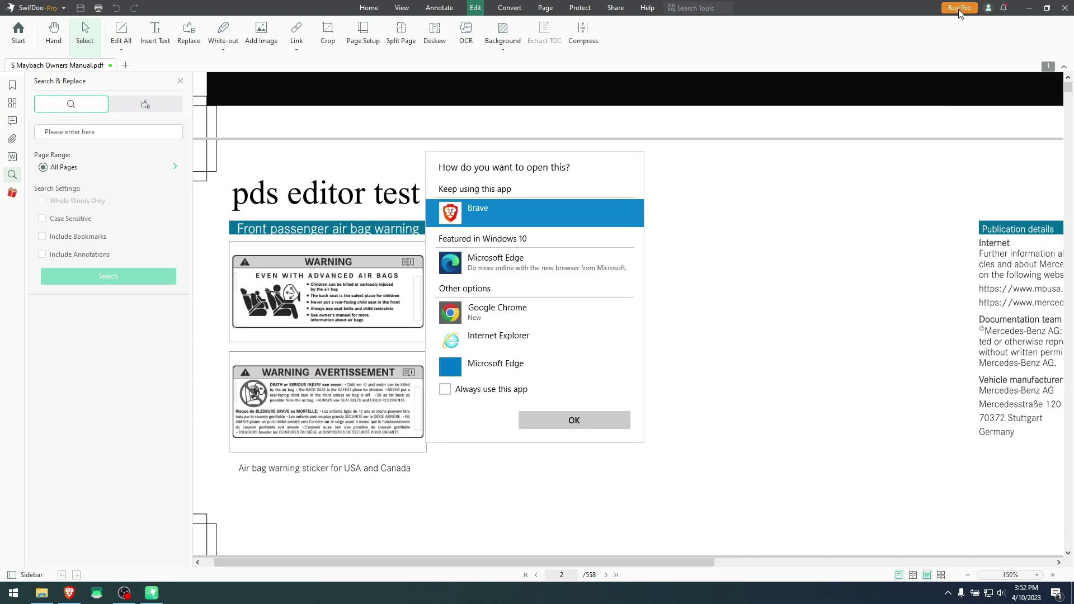
click(587, 422)
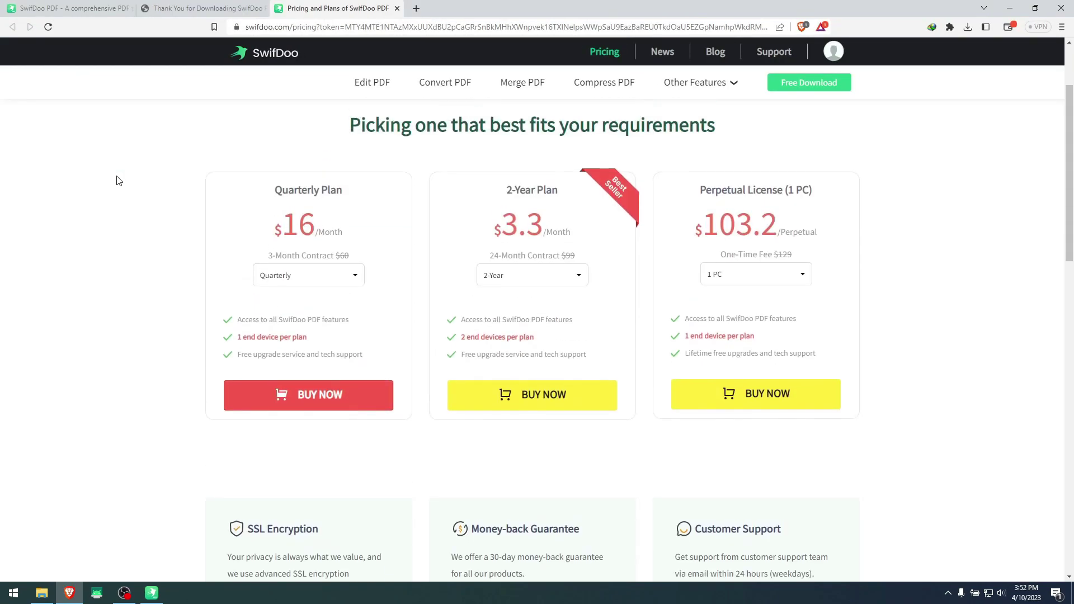
scroll(118, 180, up, 1)
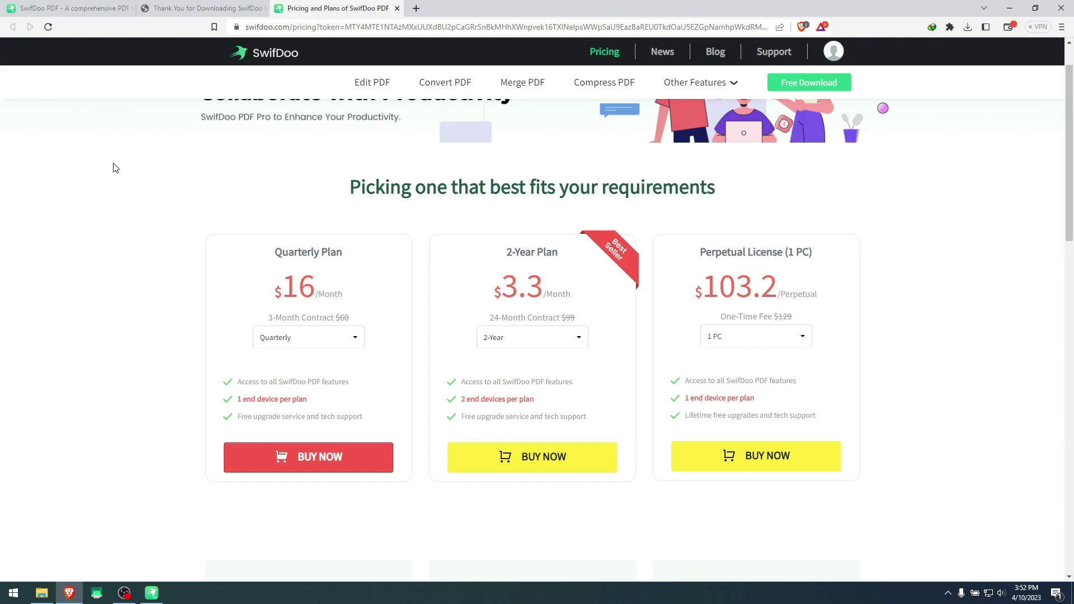
click(801, 335)
click(764, 375)
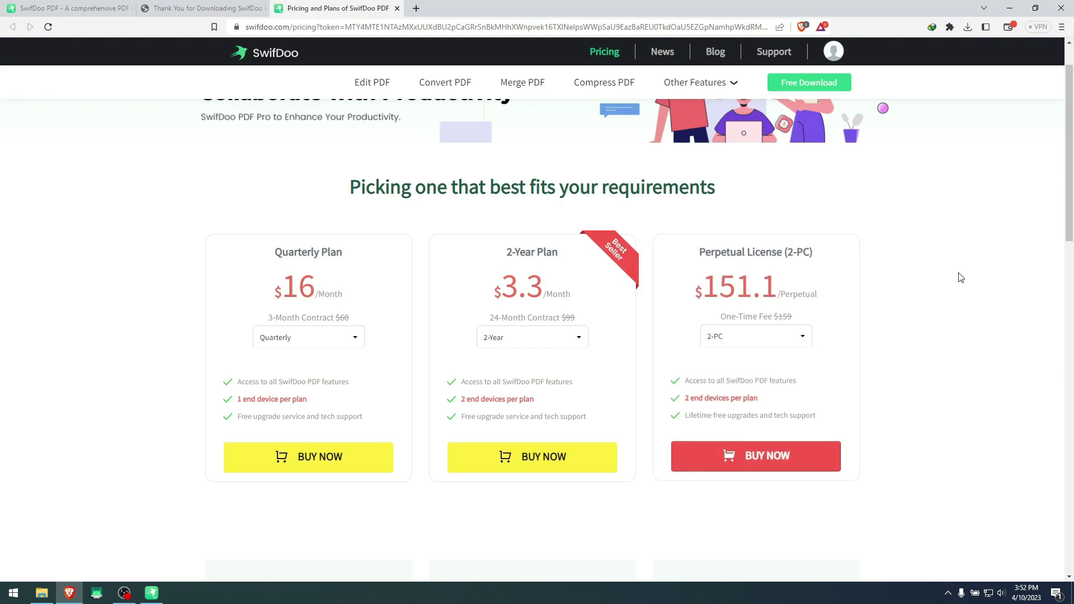
Review the rest of the pricing page, close its tab and minimise the browser to return to SwifDoo PDF.
scroll(943, 278, down, 5)
scroll(873, 276, down, 5)
scroll(881, 274, down, 5)
scroll(880, 272, up, 15)
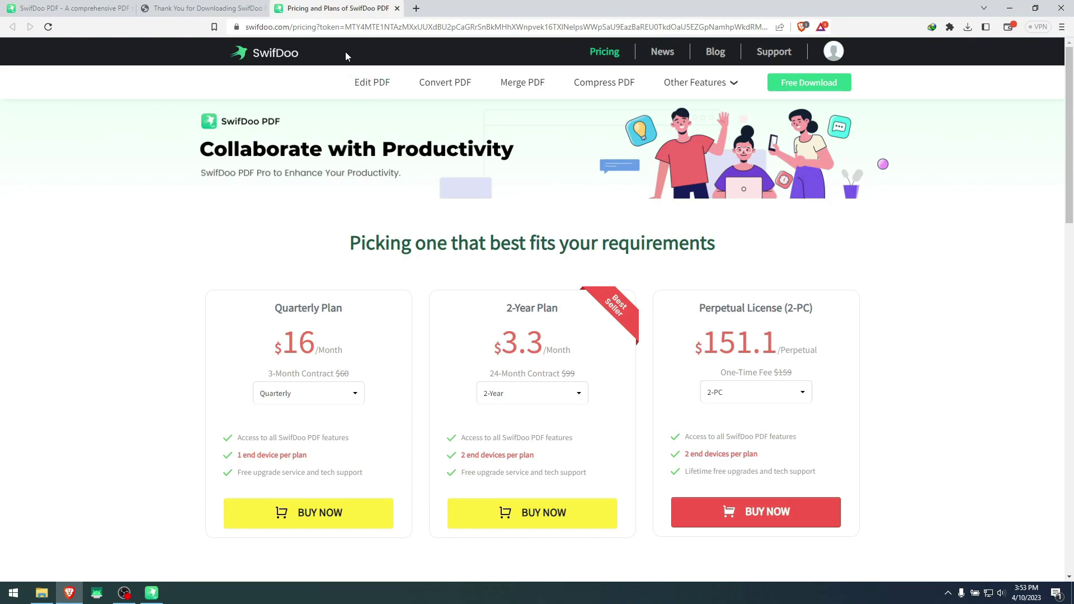
click(397, 8)
click(1009, 8)
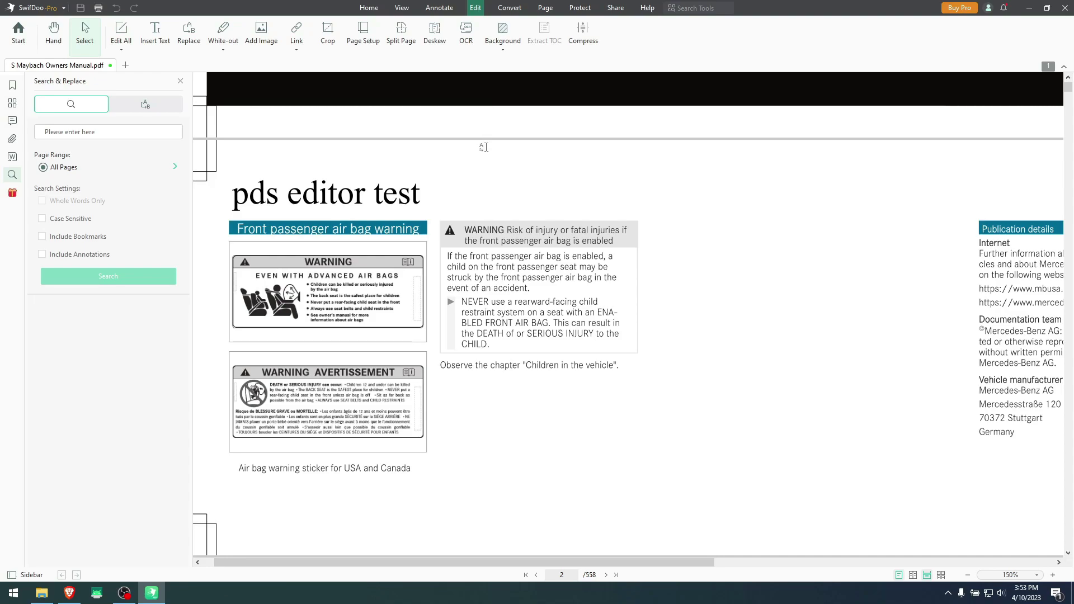
Convert pages 1 to 558 of the S Maybach Owners Manual to Word (.docx) in the document's current directory and close the converter.
click(508, 9)
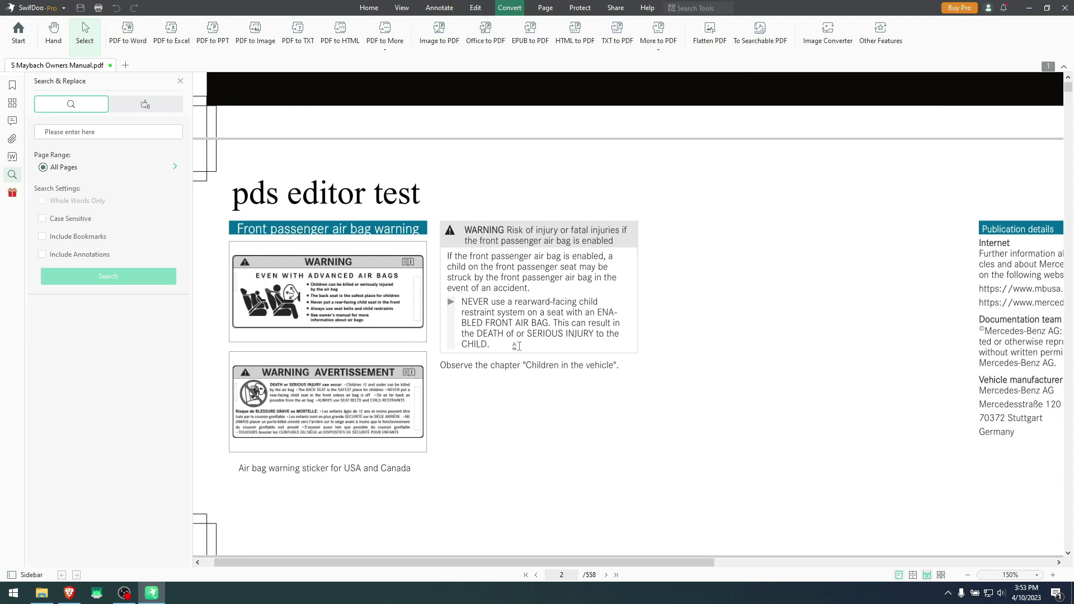
click(125, 35)
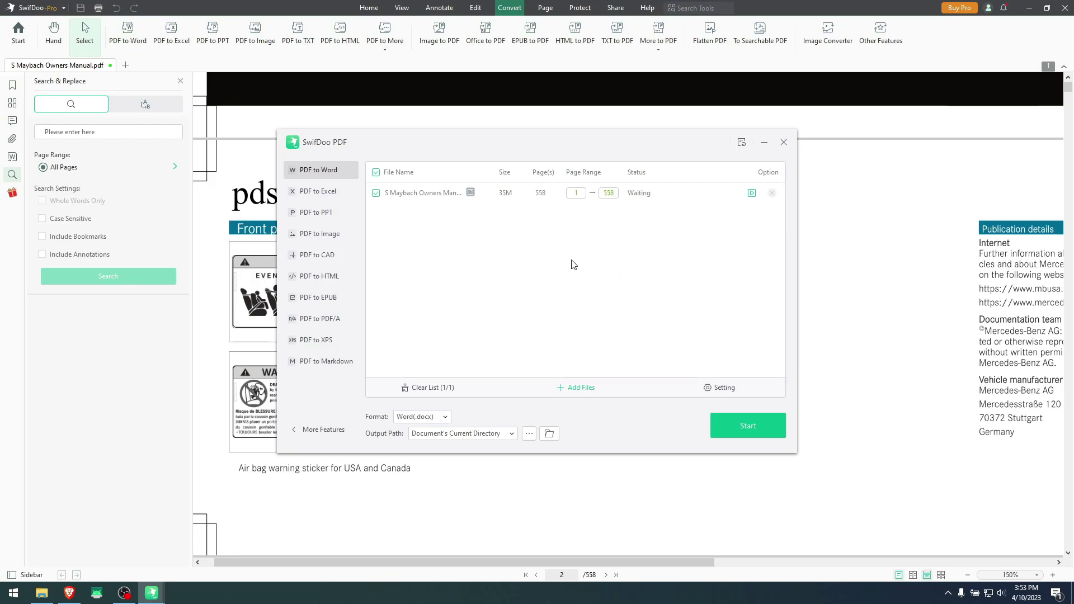
click(754, 420)
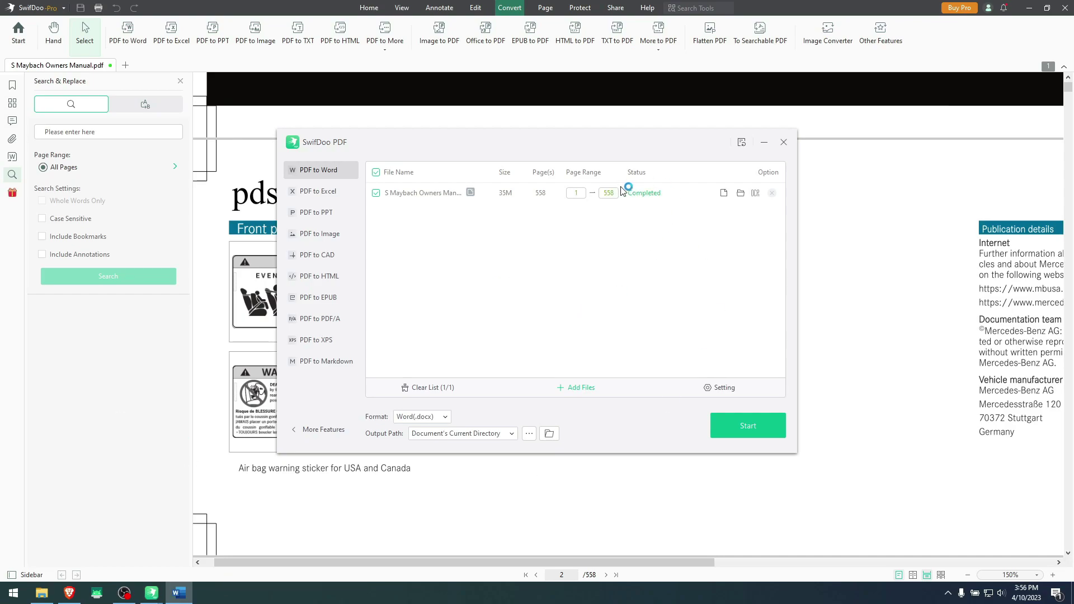
click(783, 142)
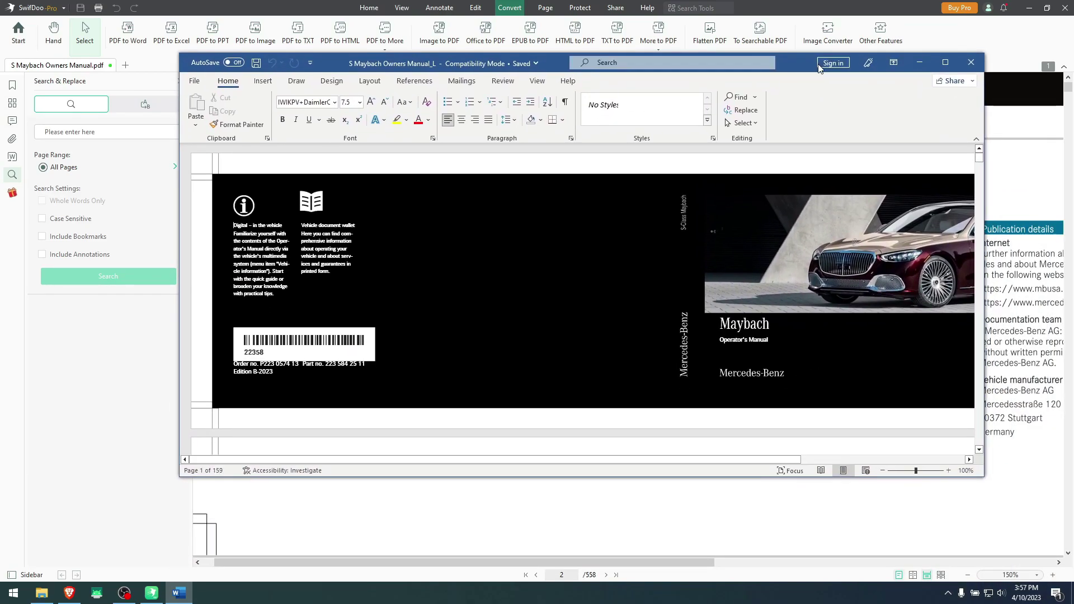
Maximise the converted manual in Word and examine the layout of its contents pages.
double_click(800, 68)
scroll(491, 261, down, 20)
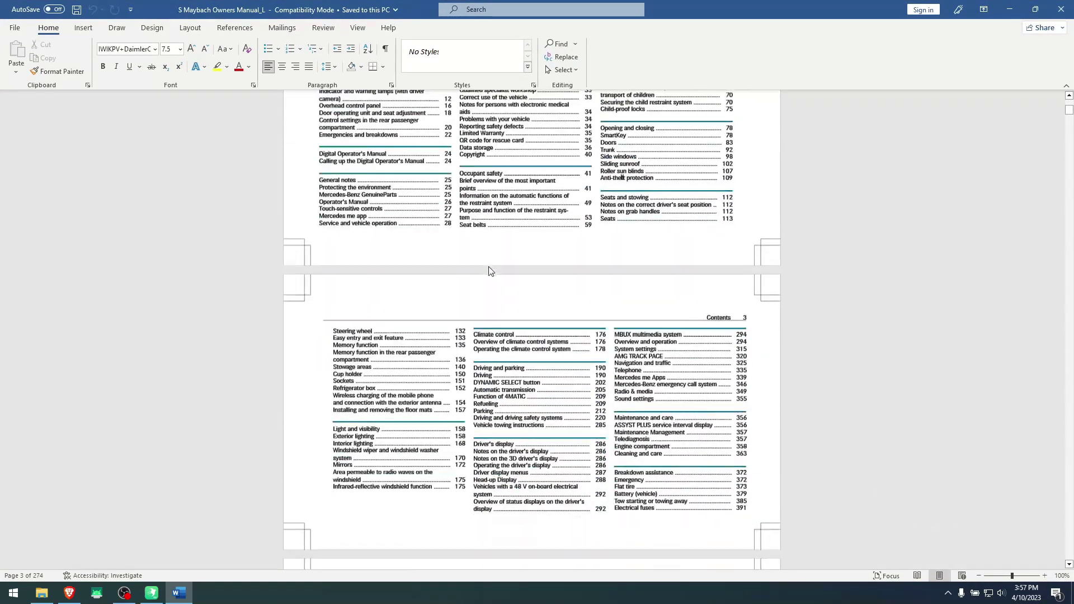
scroll(490, 261, down, 5)
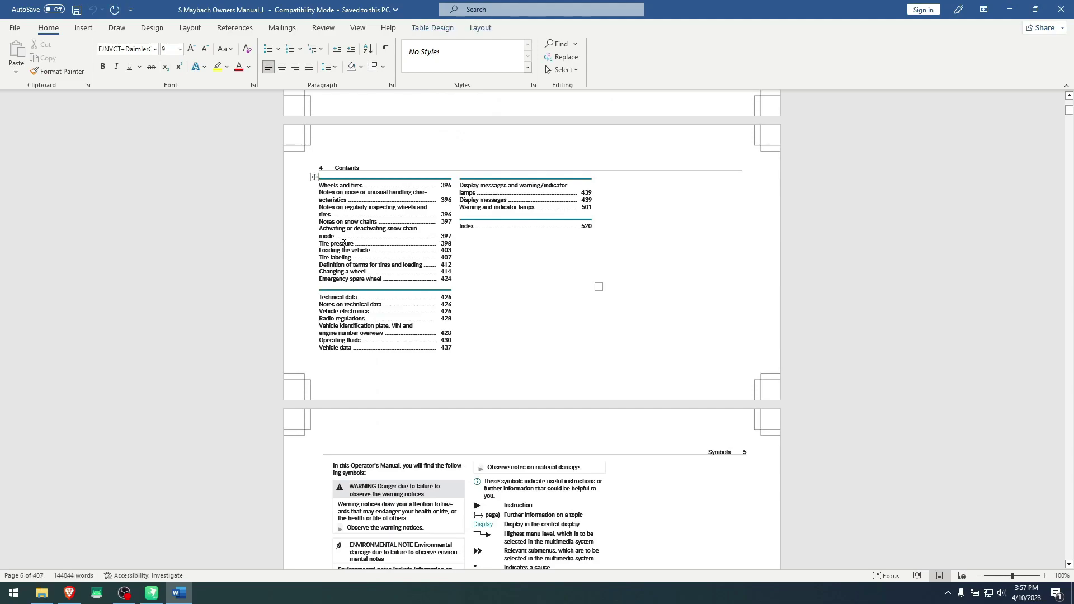
Insert random test text before the Vehicle data entry on contents page 4, and close the Word document without saving.
click(469, 341)
text(djskbvakjhdbvjkashdcbvjmsdhfvbkdsjhfhbvkjesrbgvjkeshfvbzm,)
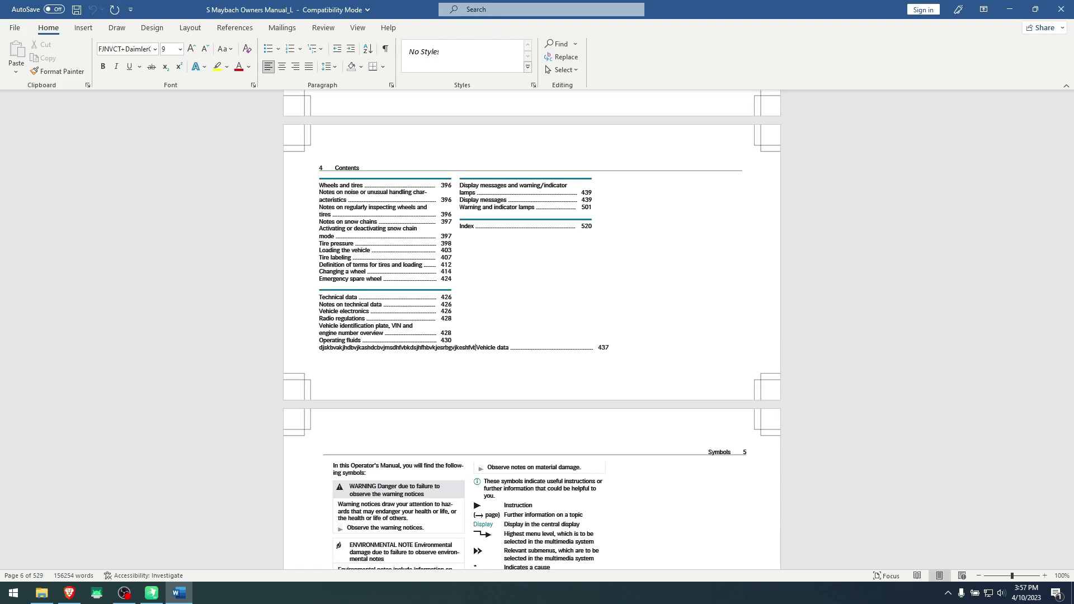
click(1061, 9)
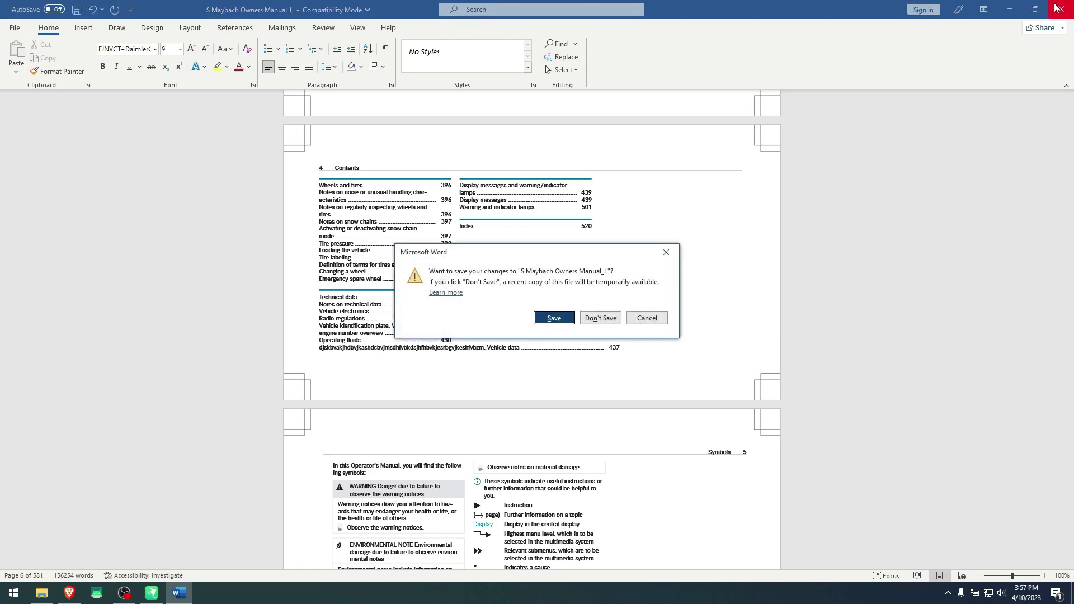
click(601, 317)
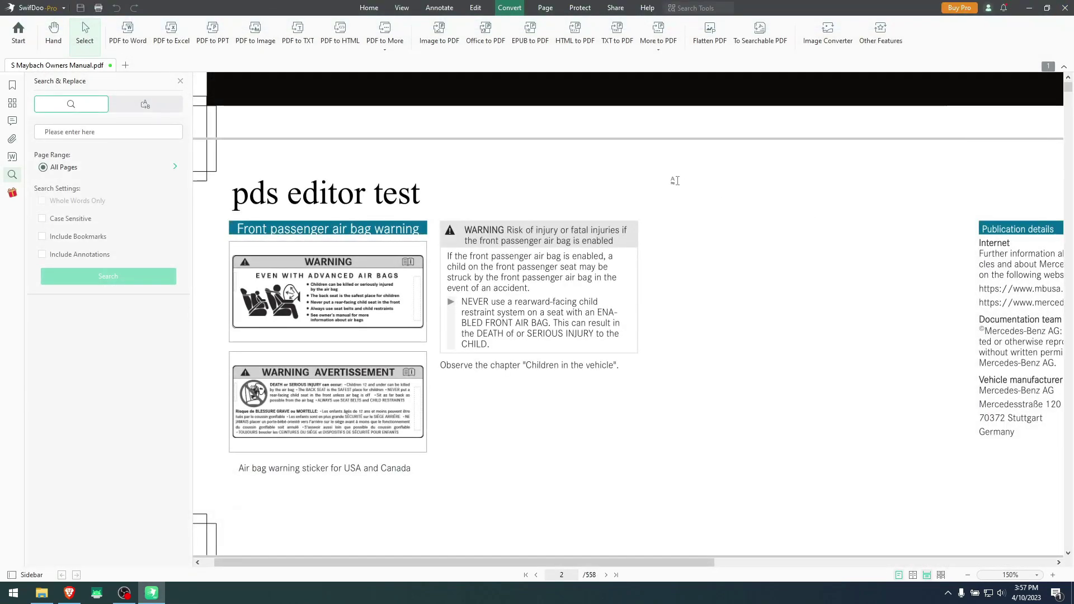
Look over the document protection tools, including the signature options and the ready-made watermarks, without applying any.
click(580, 7)
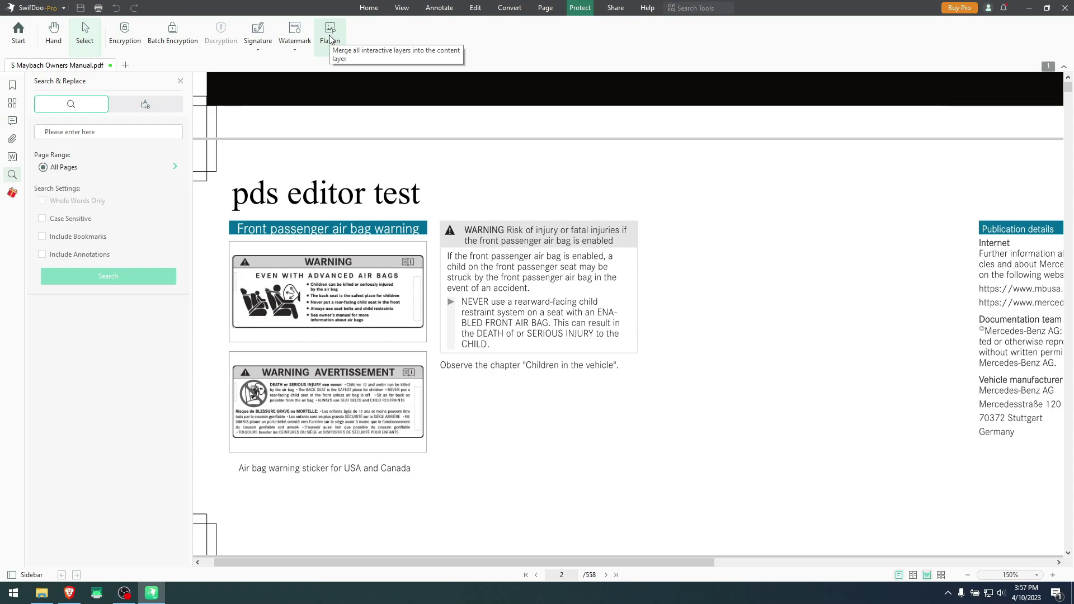
click(258, 53)
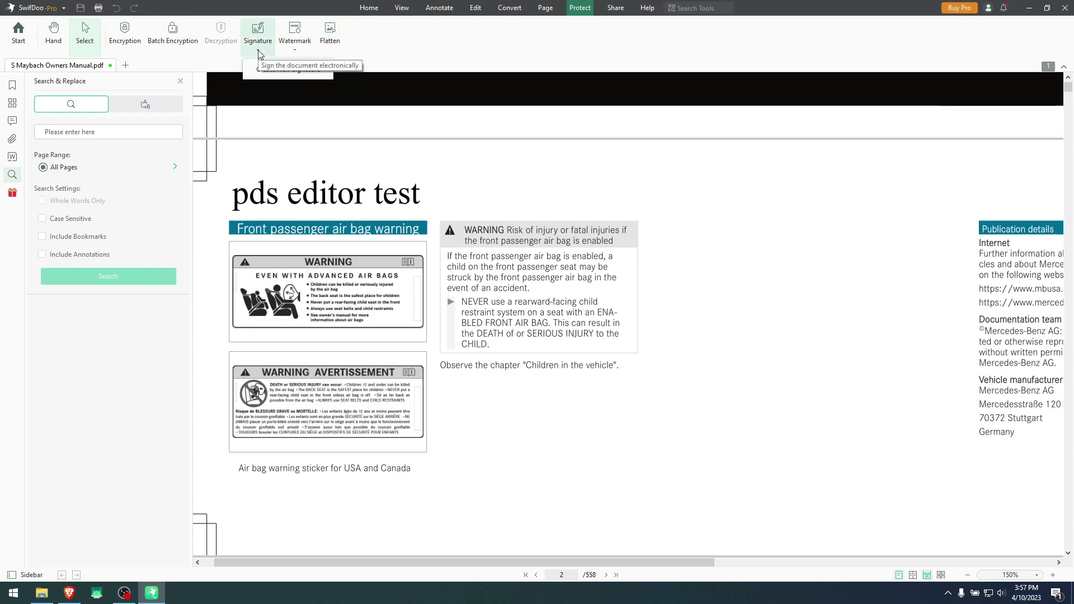
click(295, 45)
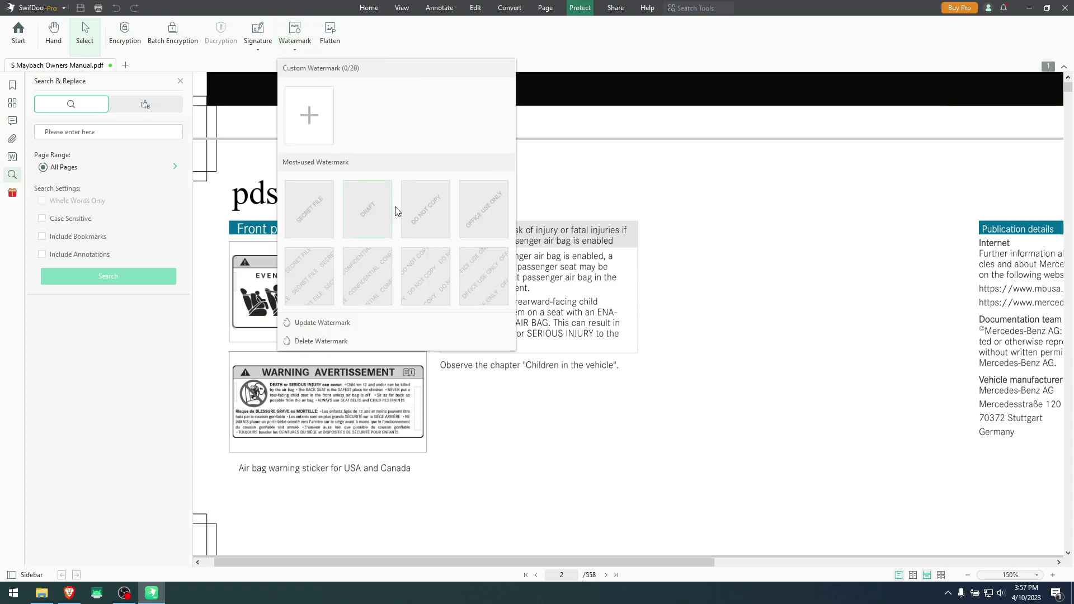
click(639, 154)
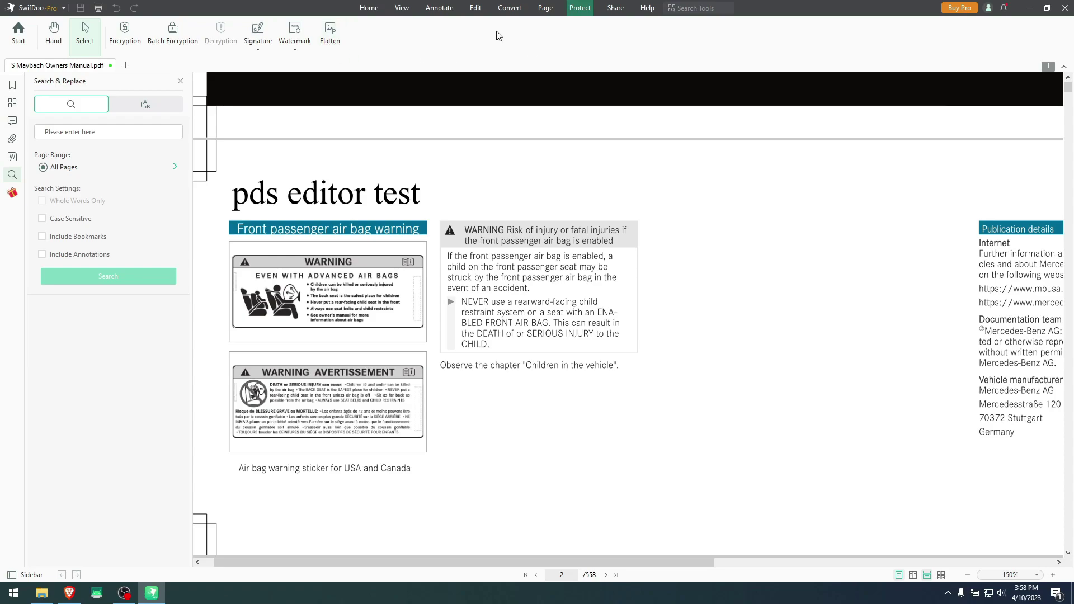
click(508, 8)
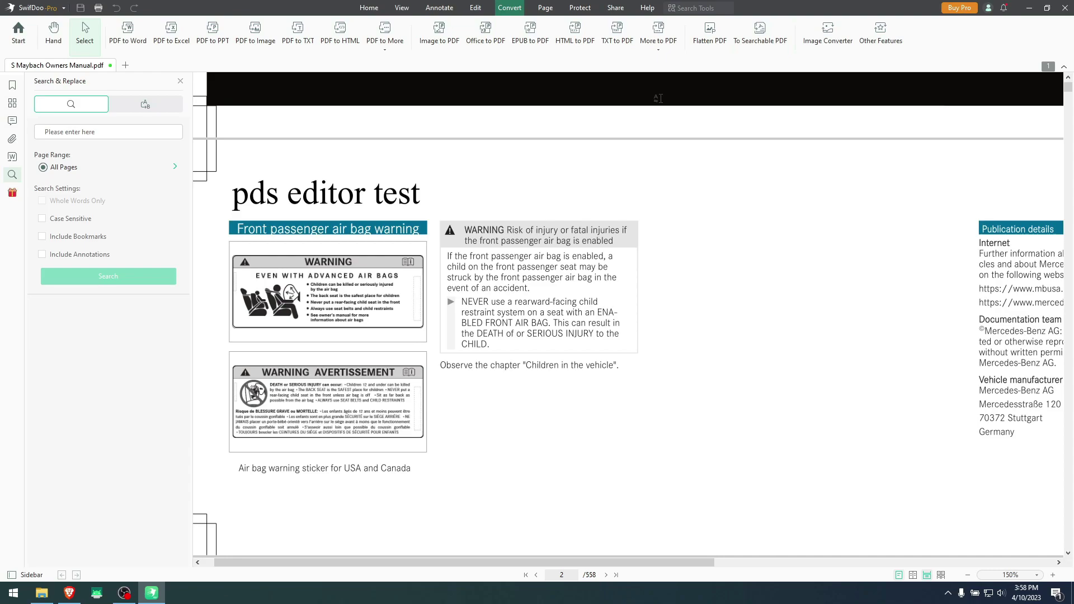
scroll(659, 98, up, 4)
scroll(633, 170, down, 5)
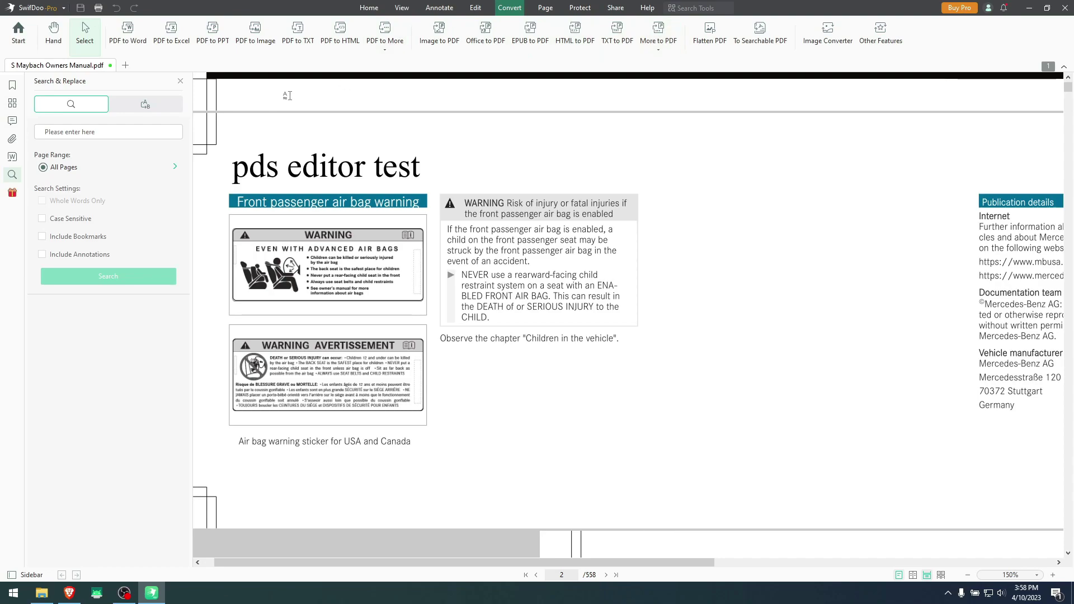
Show the manual's page thumbnails, rotate page 7 clockwise and turn it back to its original orientation.
click(544, 9)
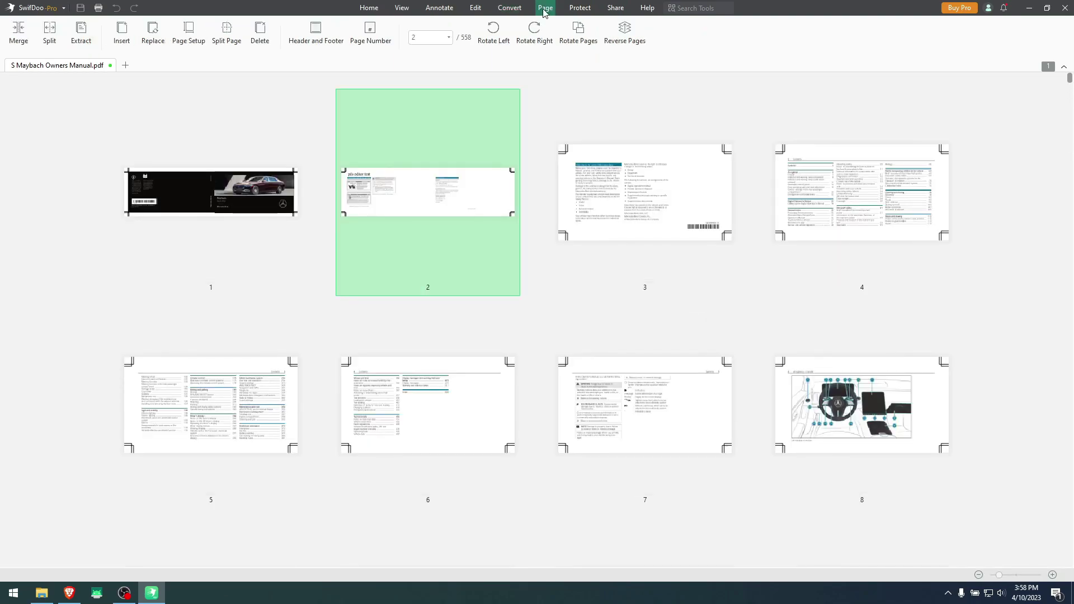
scroll(631, 190, down, 2)
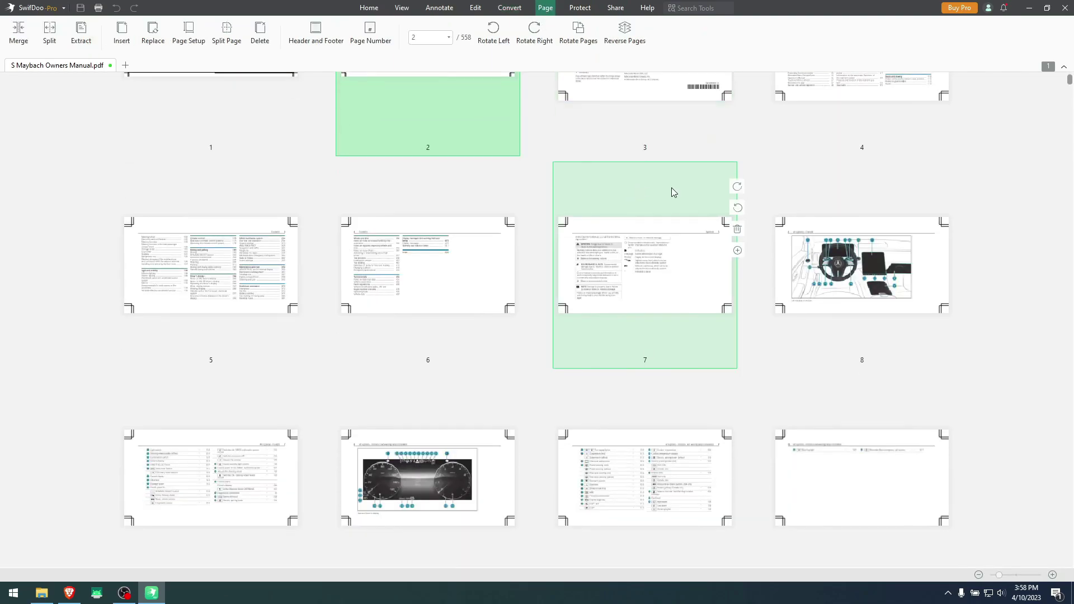
click(737, 188)
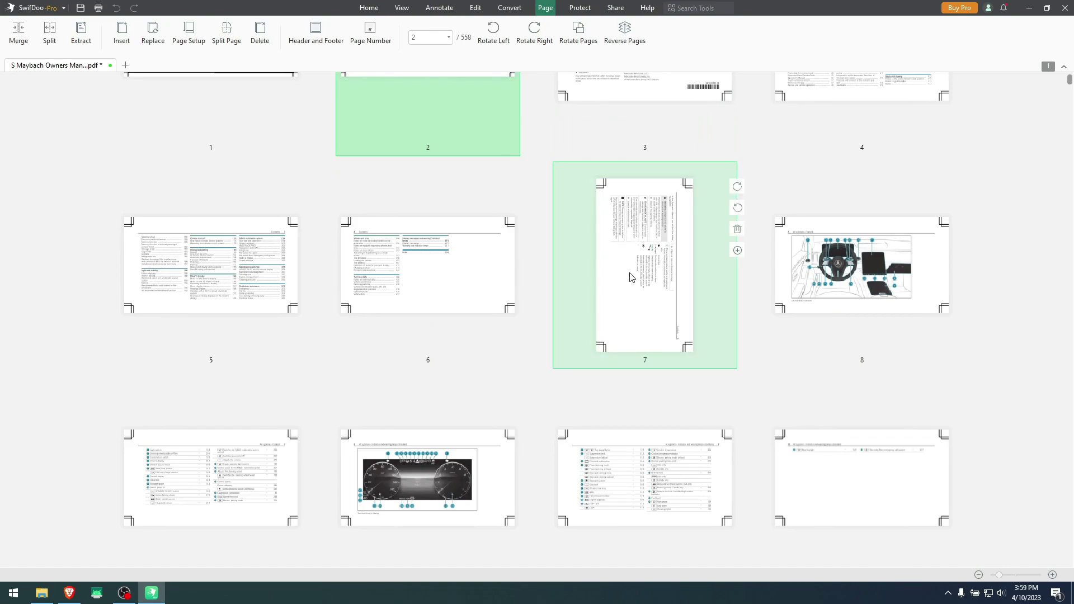
click(739, 209)
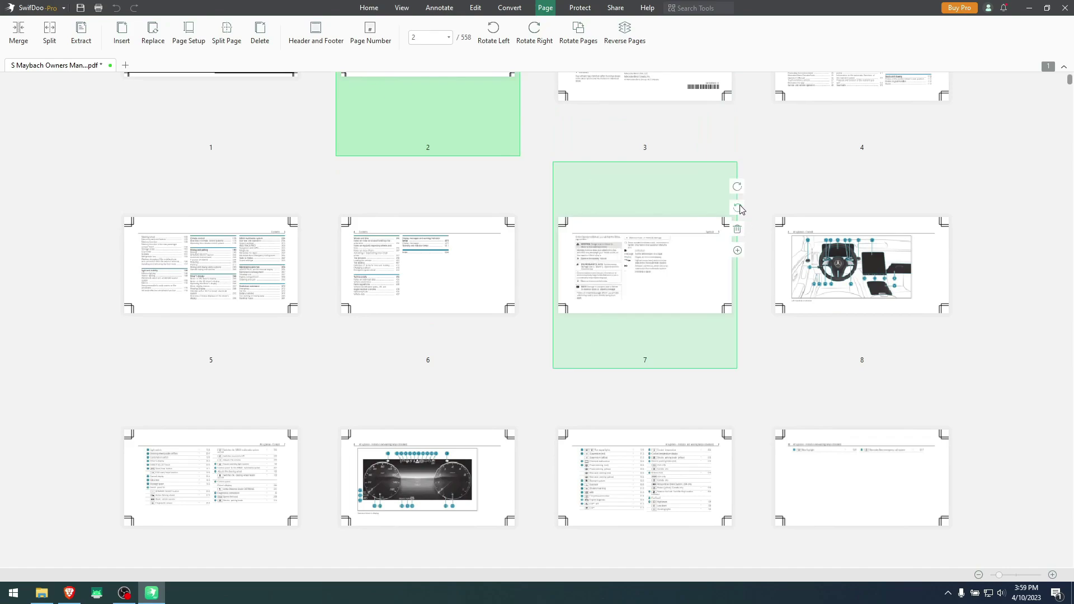
Rotate the cover on page 1 counterclockwise twice, and delete that page from the manual.
scroll(741, 209, up, 2)
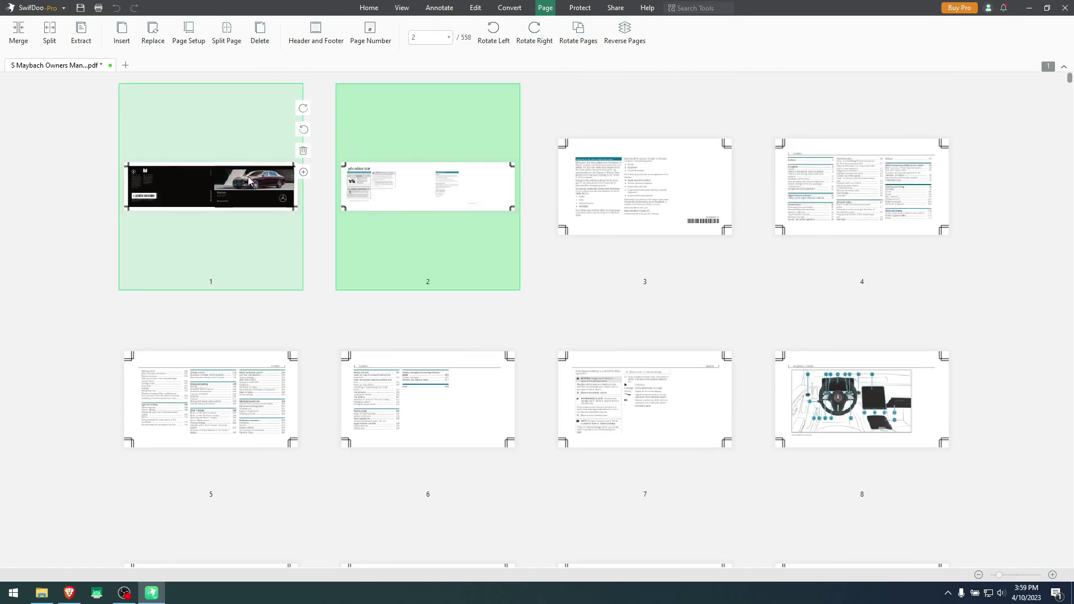
click(304, 132)
click(305, 134)
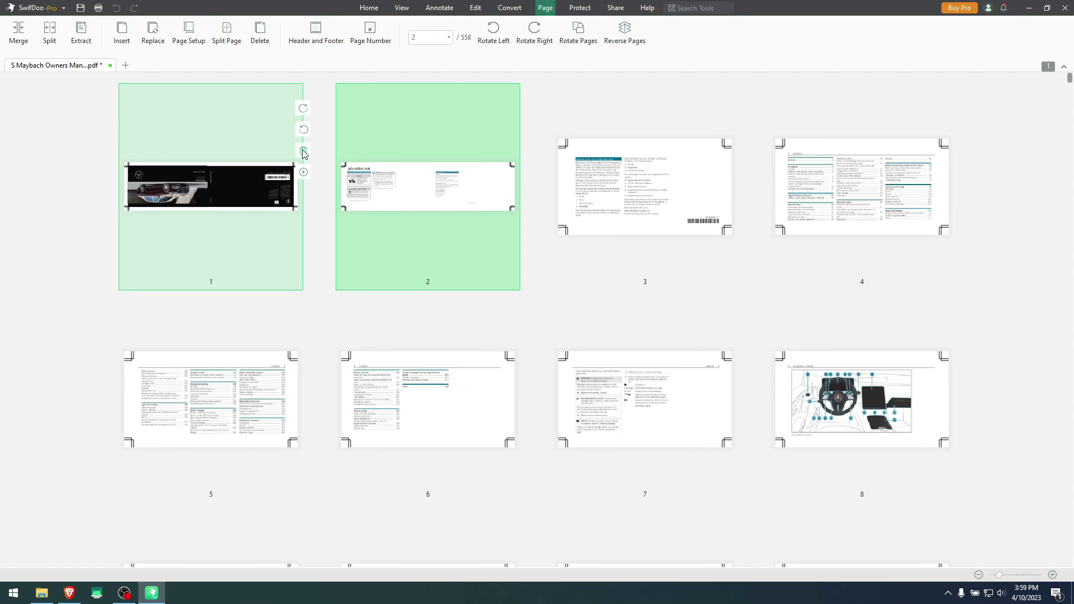
click(304, 152)
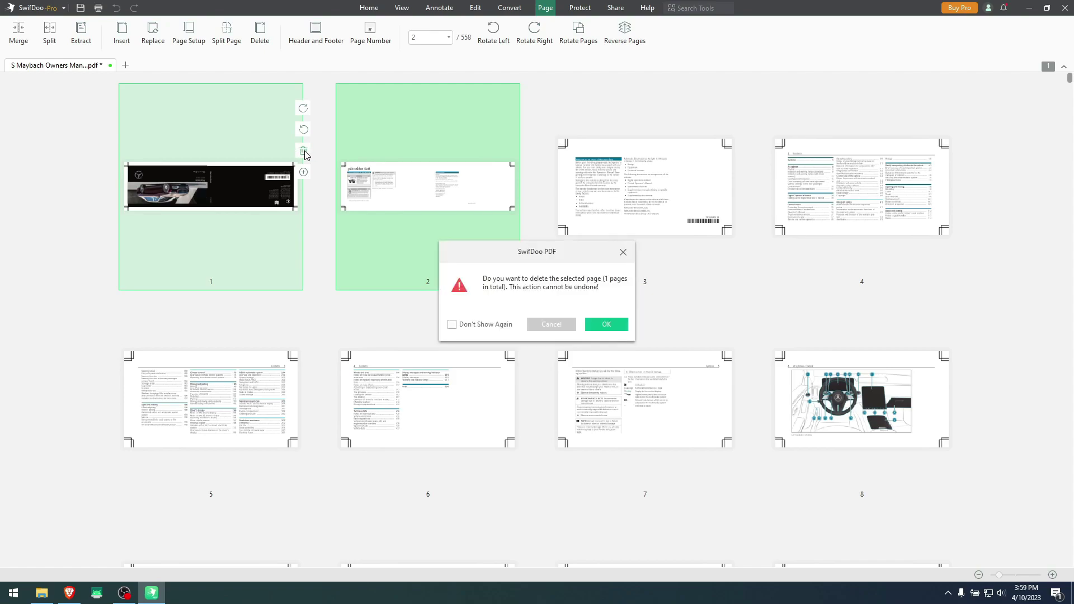
click(614, 326)
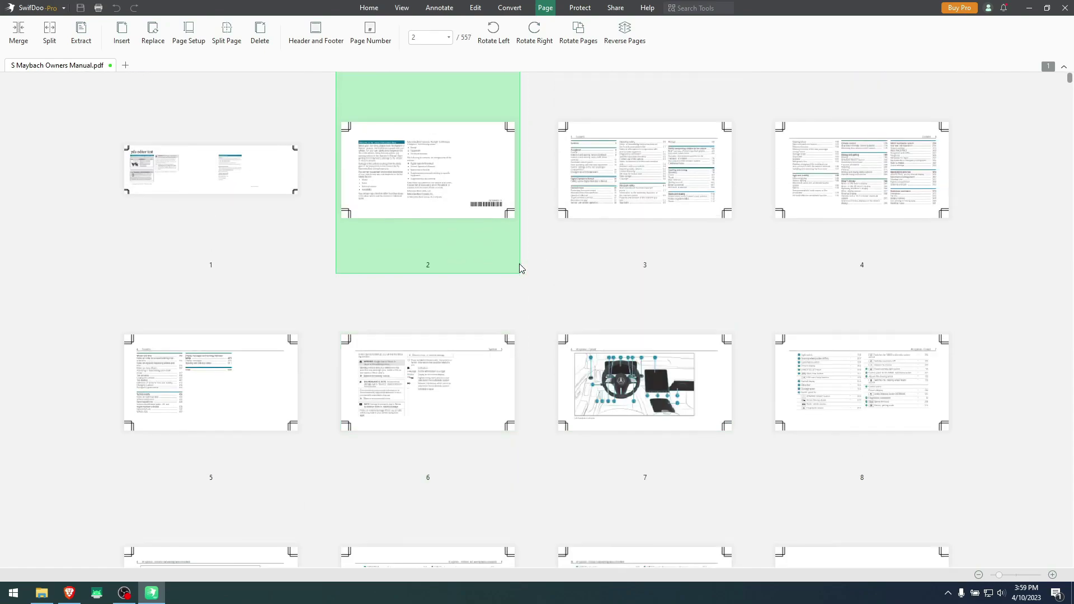
Add centred footer page numbers to all pages in the 1/X Page format, starting at 1 with font size 14.
click(371, 35)
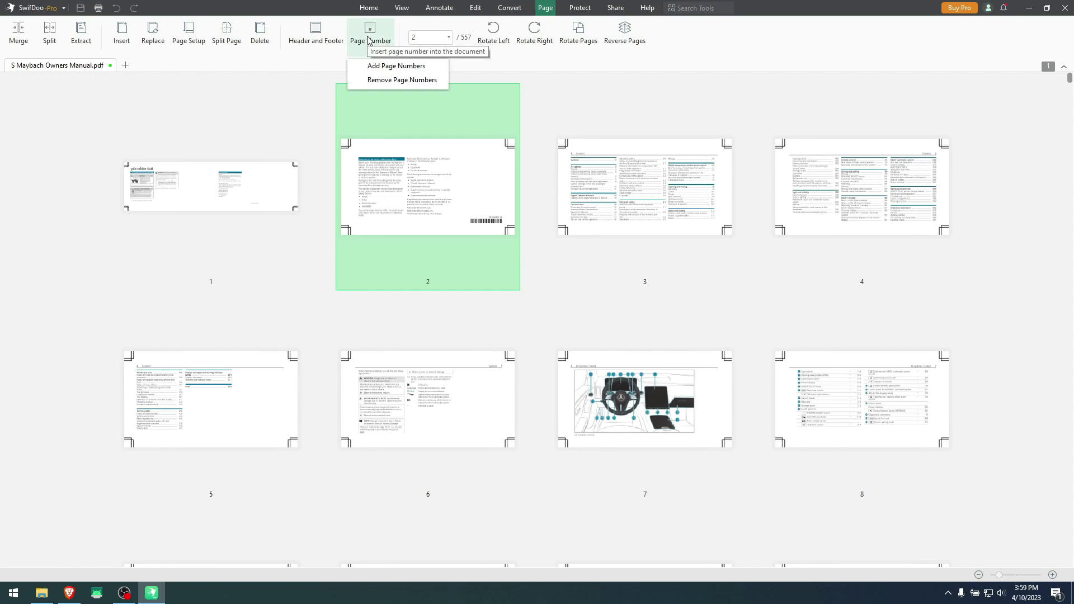
click(399, 69)
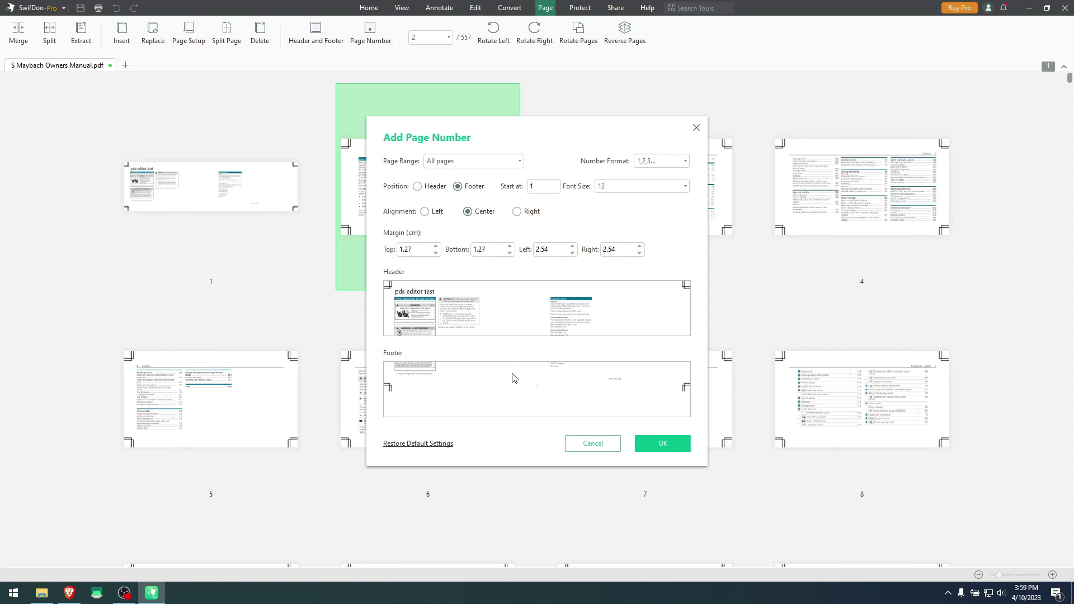
click(465, 161)
click(507, 157)
click(665, 162)
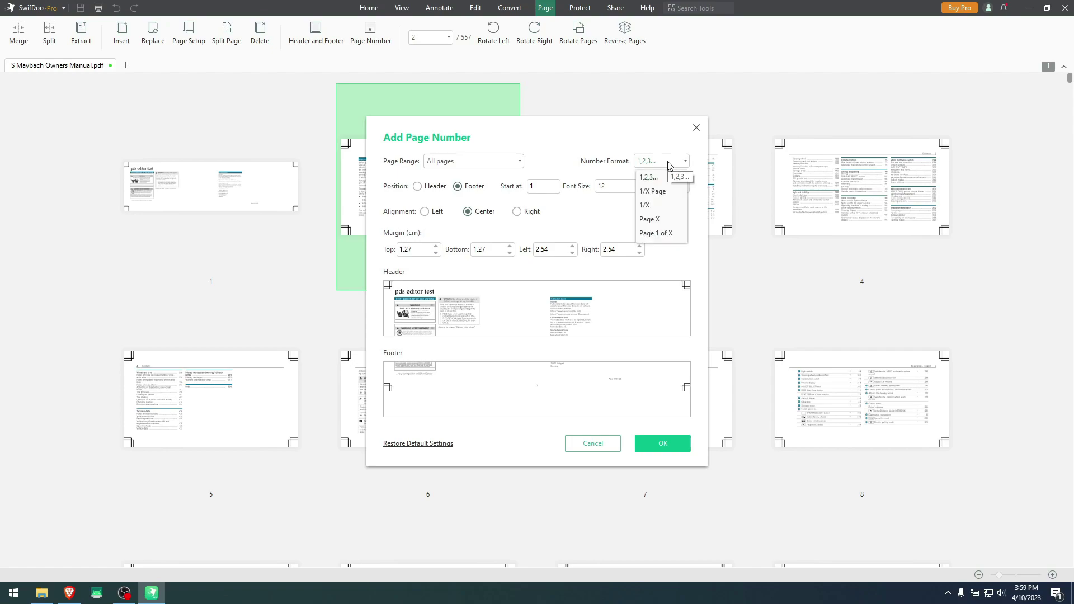
click(655, 195)
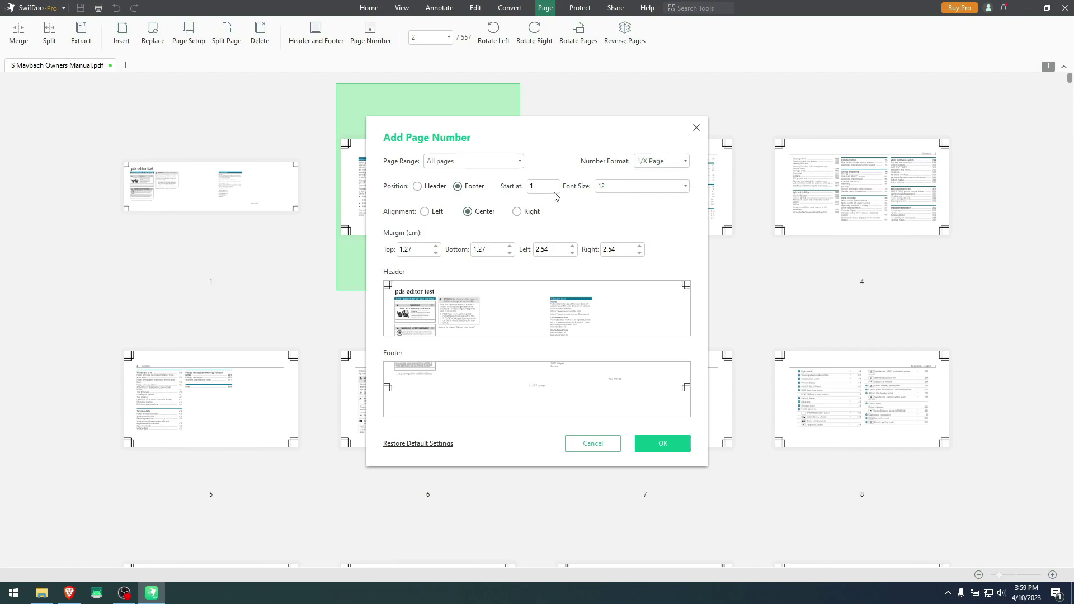
click(609, 190)
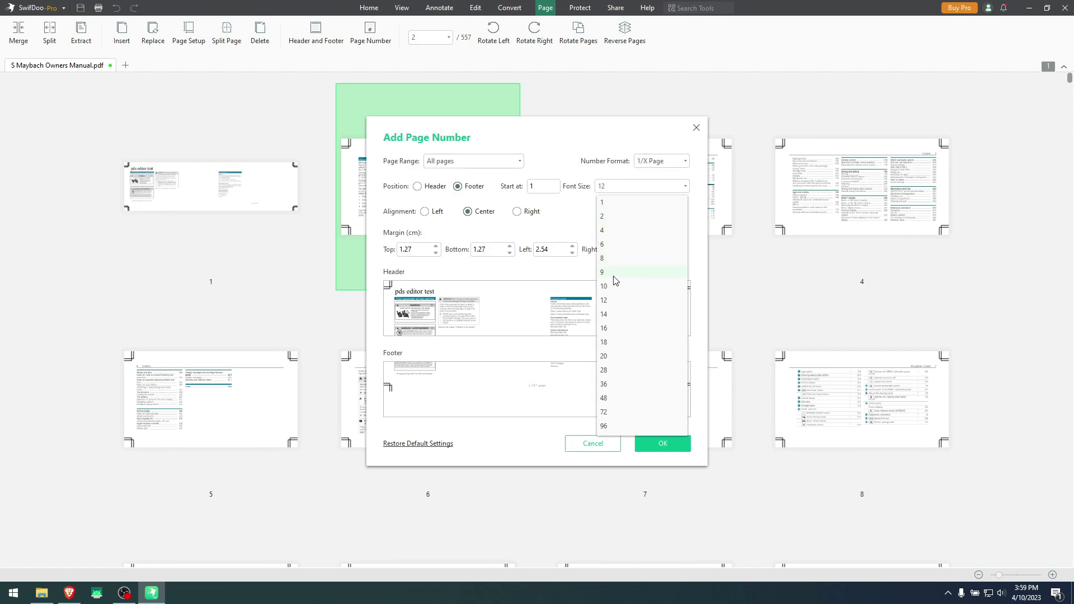
click(612, 322)
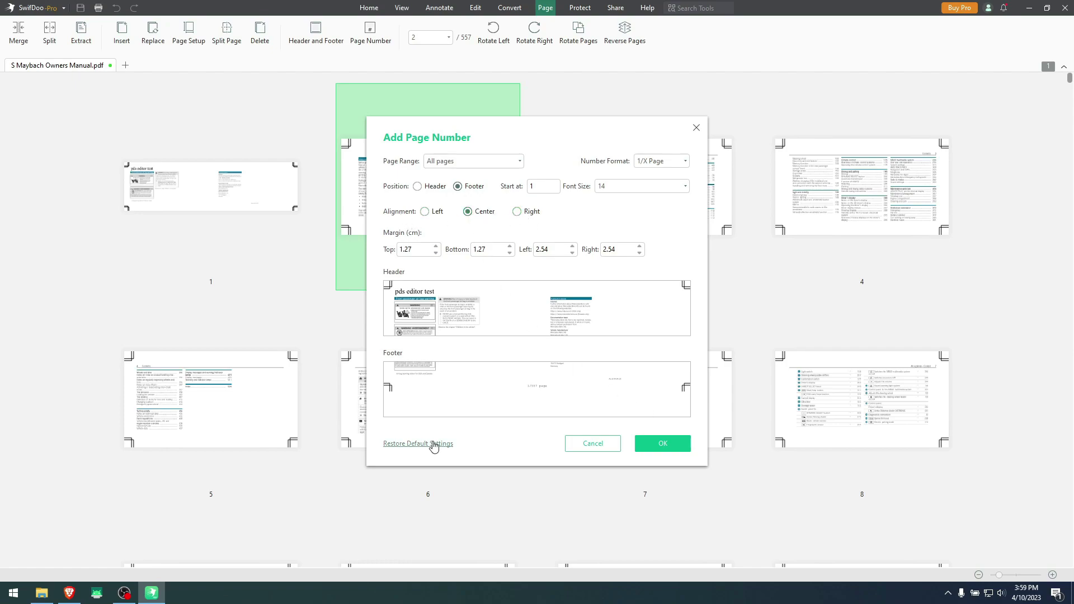
click(662, 445)
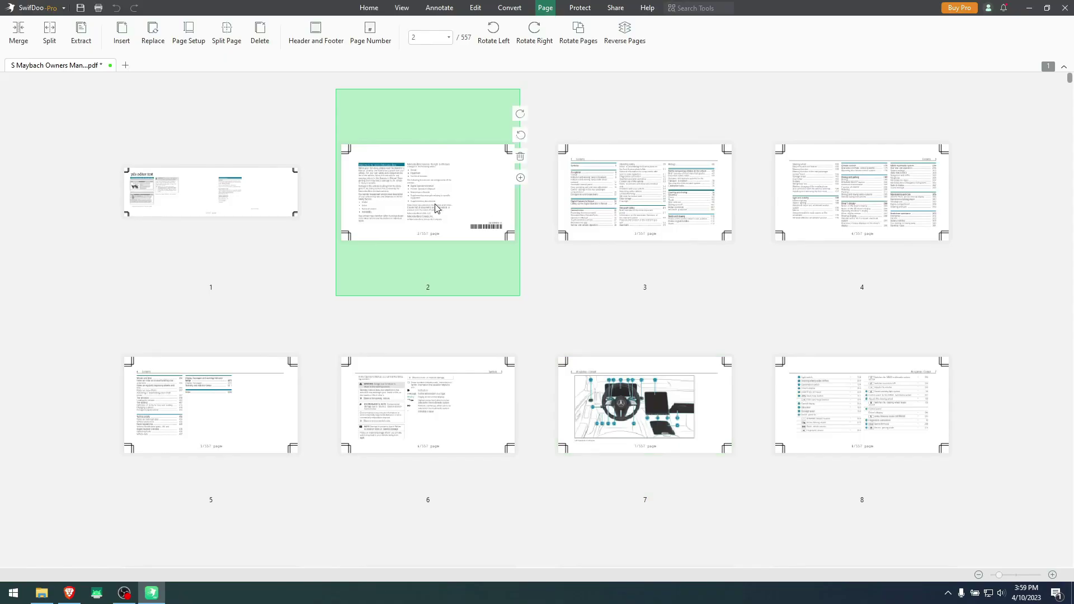
Open page 2 to check the page number in its footer, and return to the page thumbnails.
double_click(463, 185)
drag(600, 462, 460, 480)
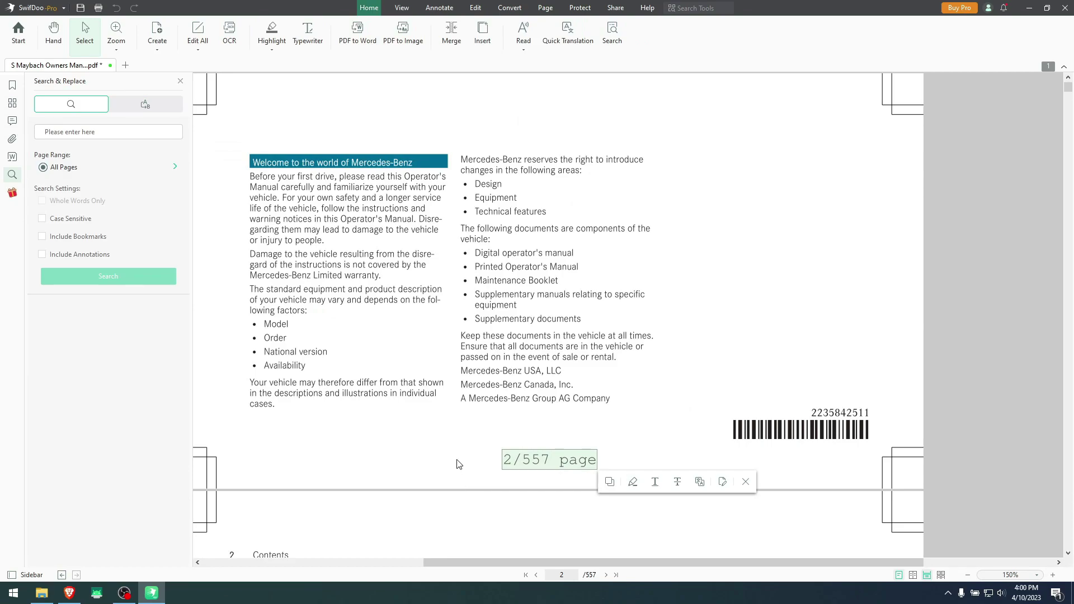
click(545, 7)
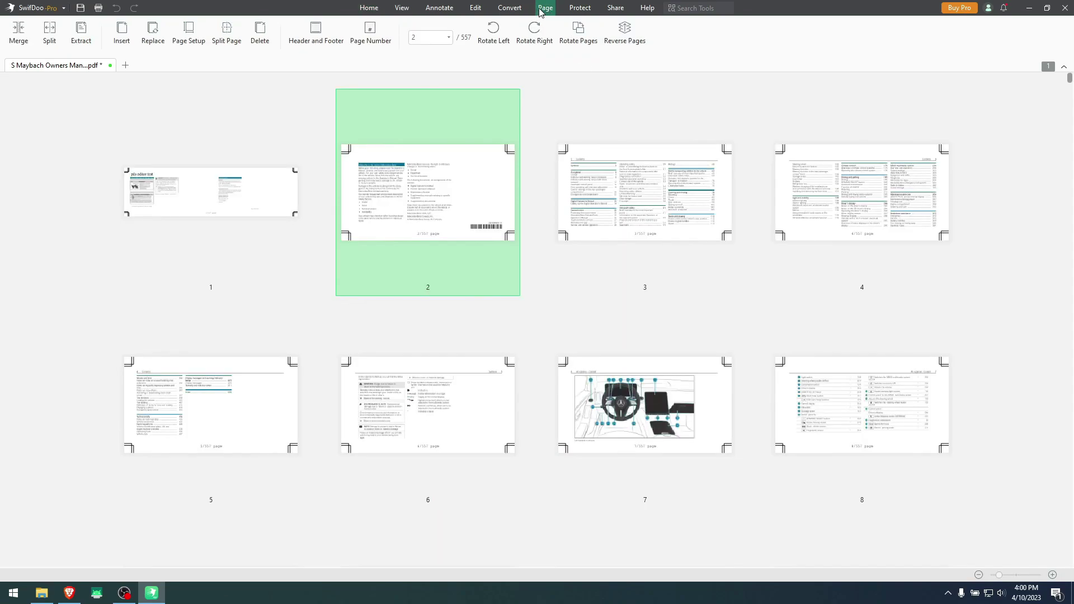
click(370, 35)
click(386, 66)
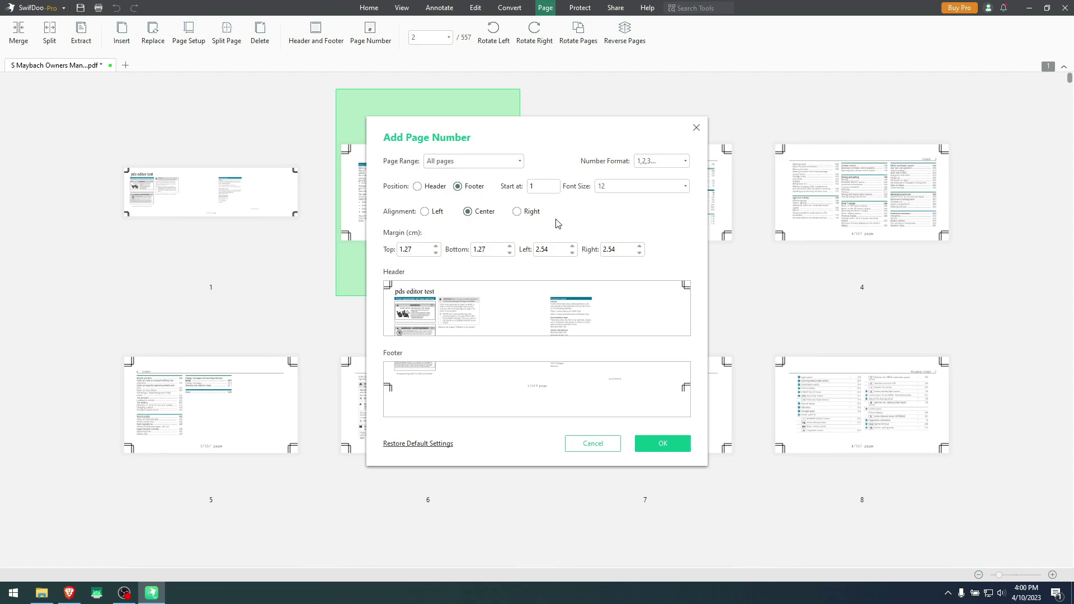
click(612, 192)
click(611, 314)
click(592, 444)
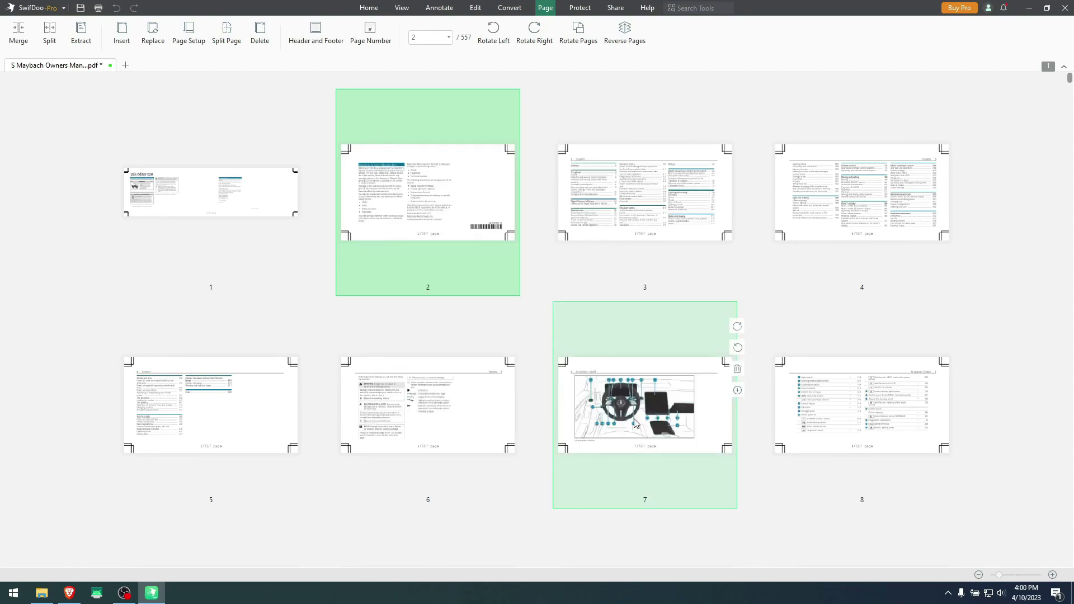
Open page 2 again and inspect the footer page number by selecting parts of its text.
double_click(454, 224)
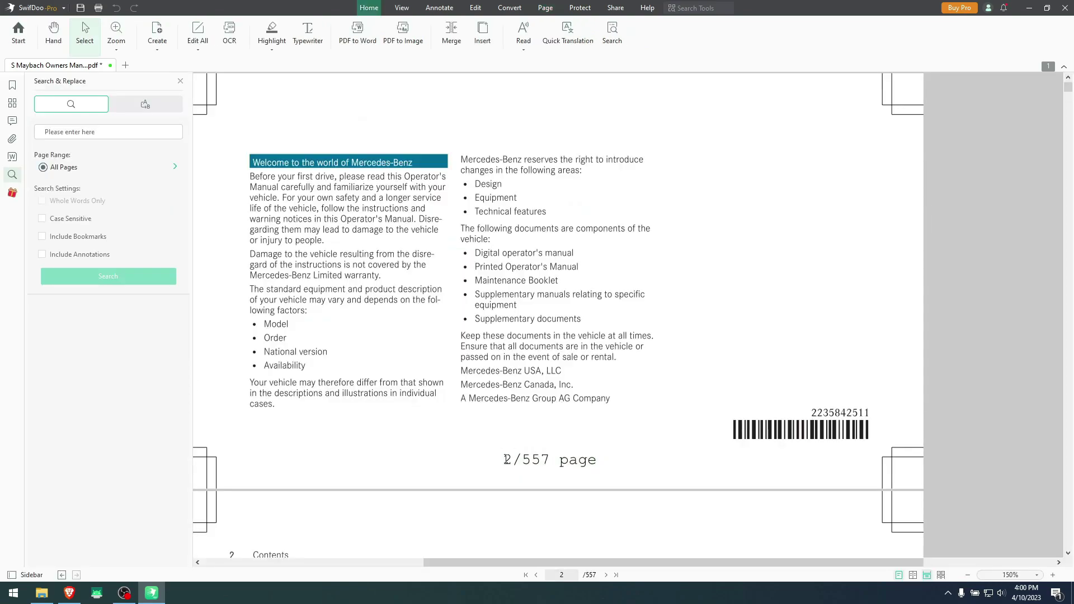
drag(493, 463, 530, 450)
click(554, 464)
mouse_move(599, 462)
mouse_down()
mouse_move(500, 461)
mouse_move(597, 460)
mouse_up()
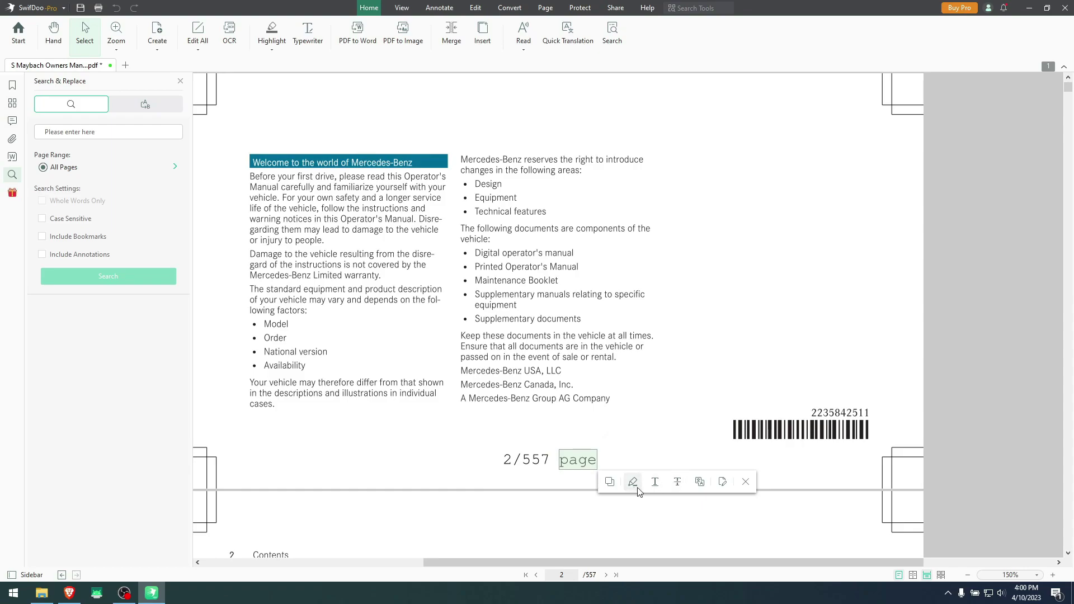
click(526, 460)
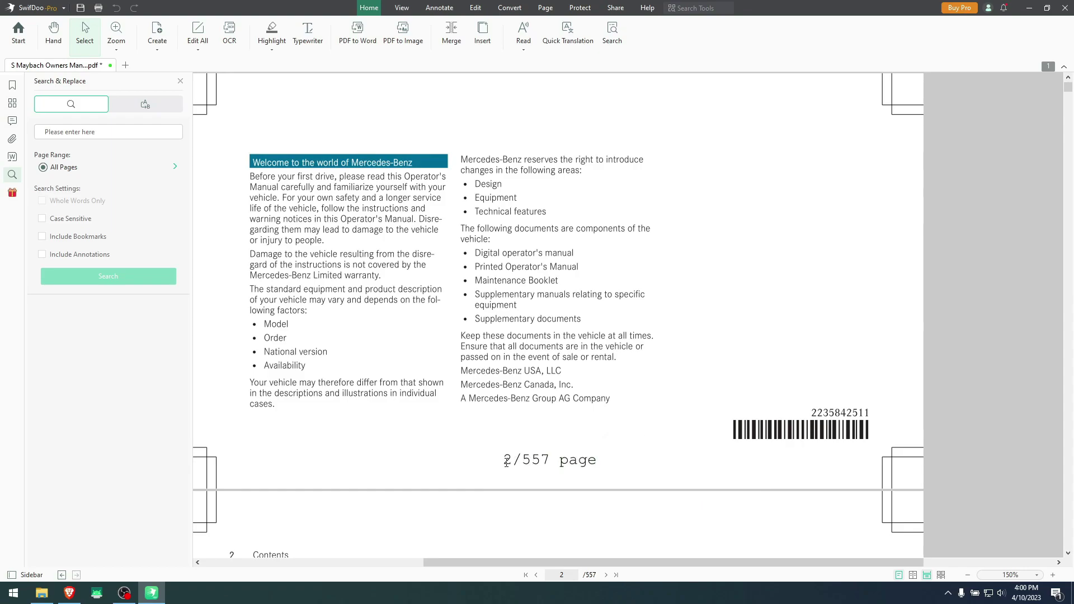
drag(506, 461, 611, 461)
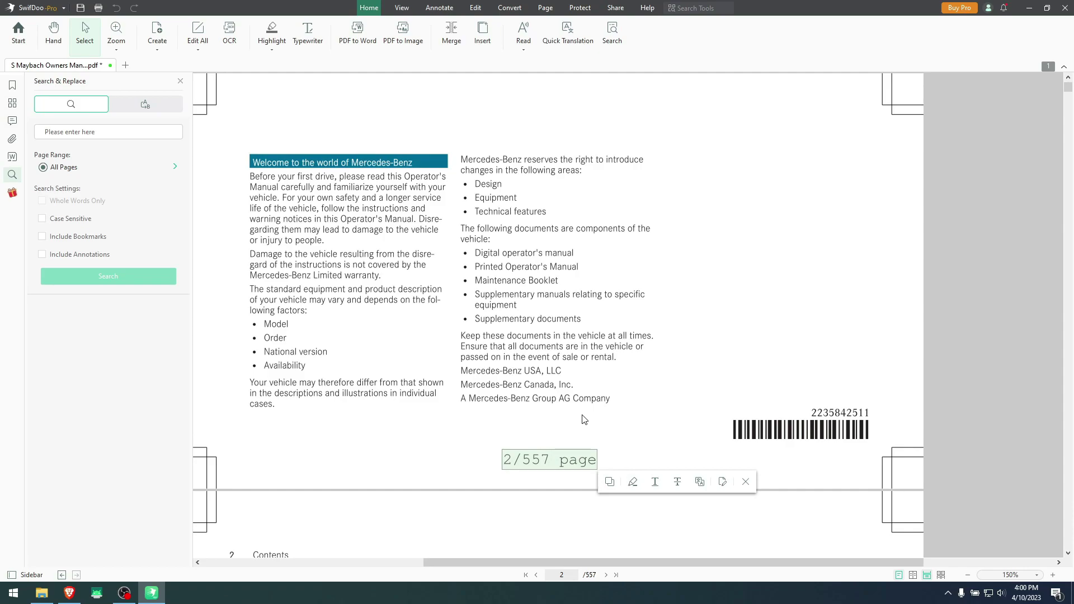
click(441, 100)
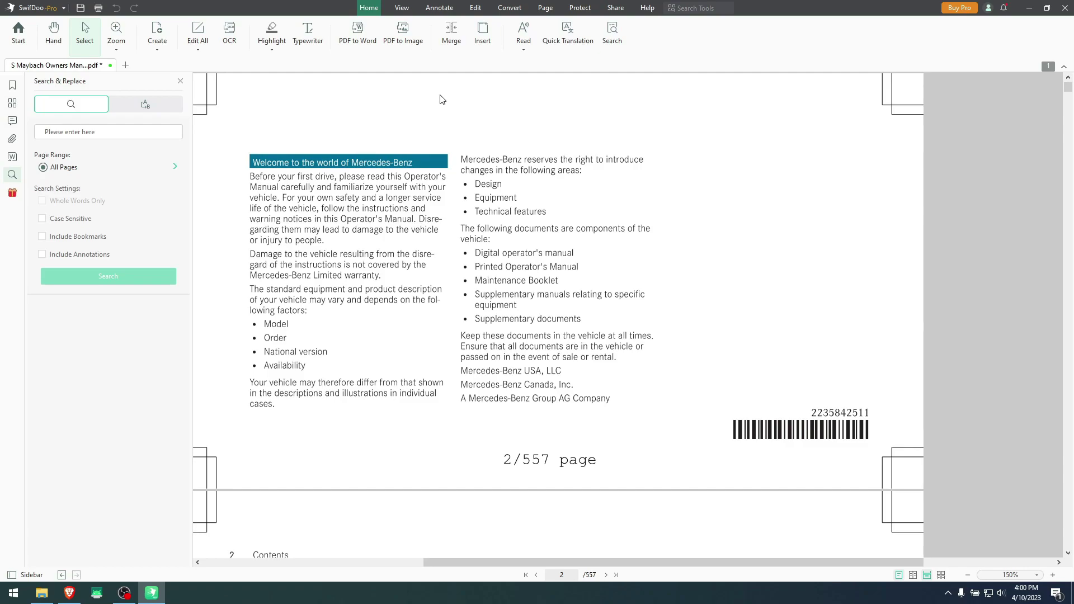
Replace the existing headers and footers with the left header "Omnitech" and the right footer "Reserved".
click(545, 7)
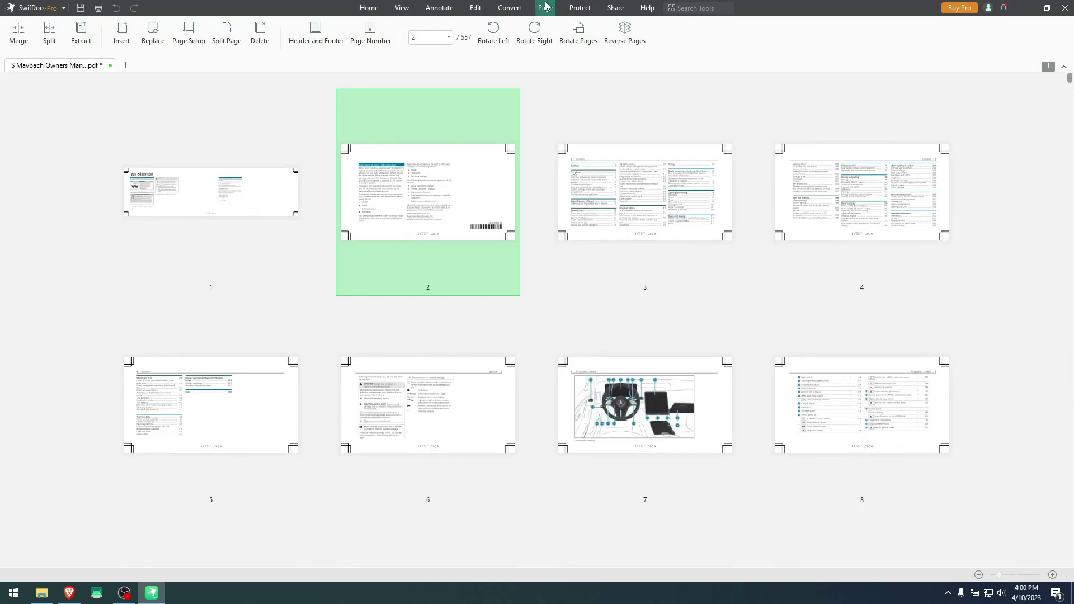
click(324, 44)
click(311, 65)
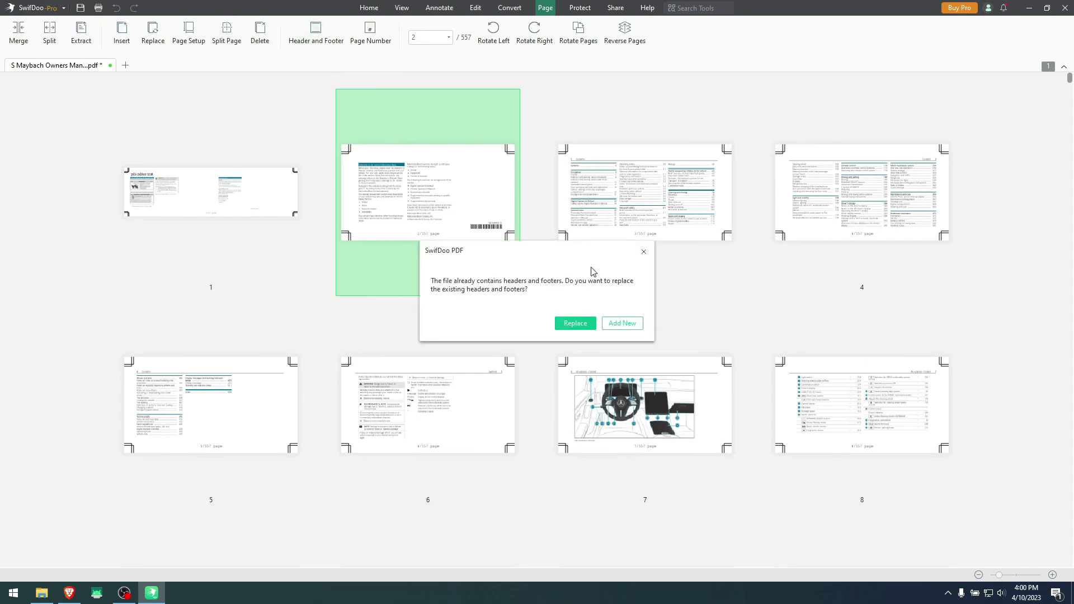
click(574, 327)
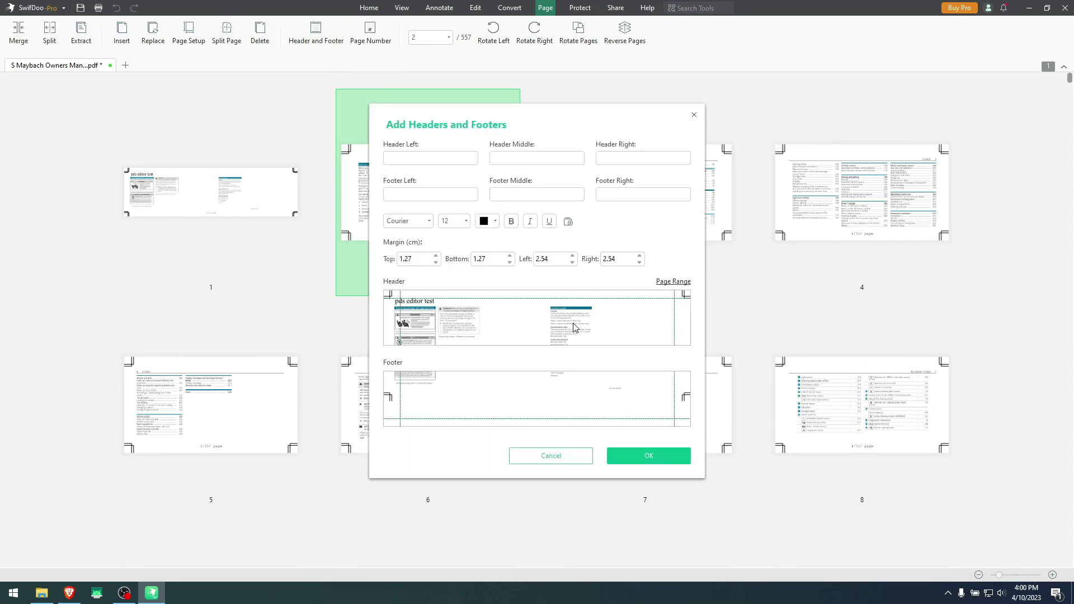
click(433, 155)
text(Omnitech)
click(613, 196)
text(Reserved)
click(647, 458)
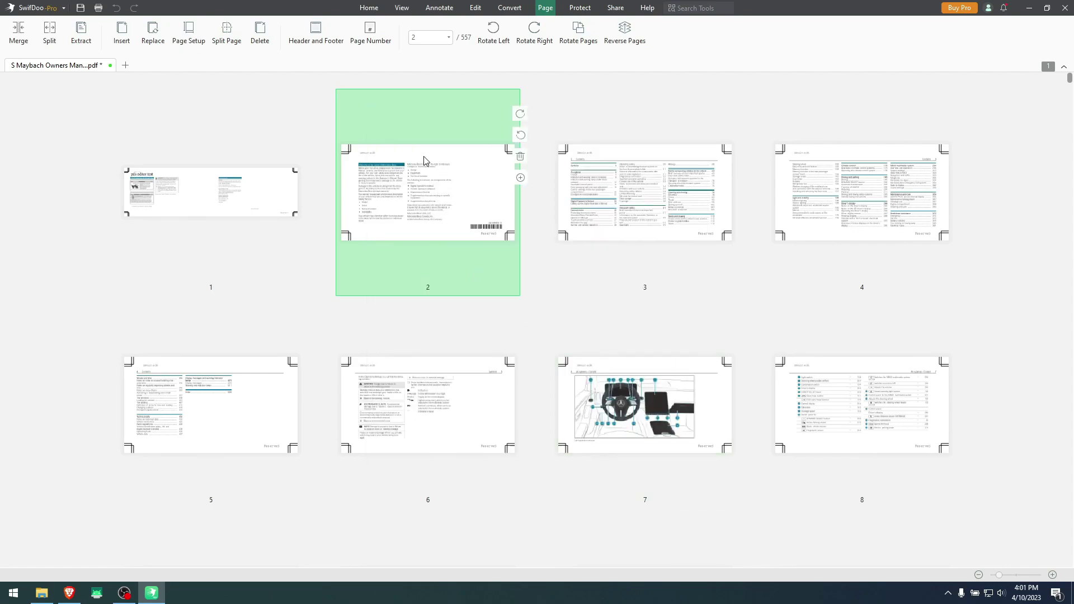
Open page 2 and examine the new header and footer text on the page.
double_click(426, 162)
click(323, 112)
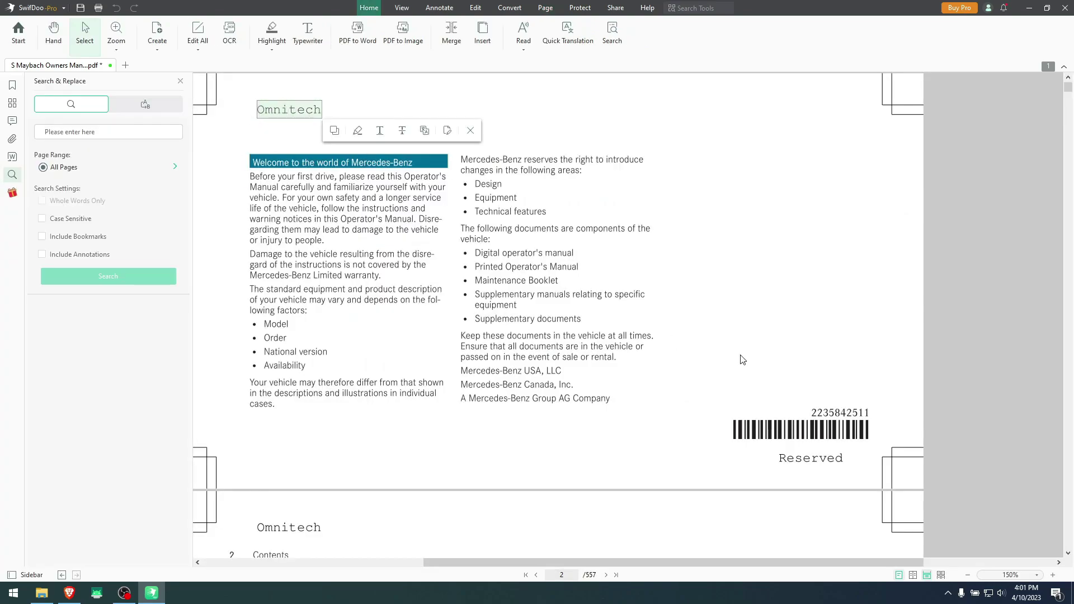
drag(777, 463, 821, 453)
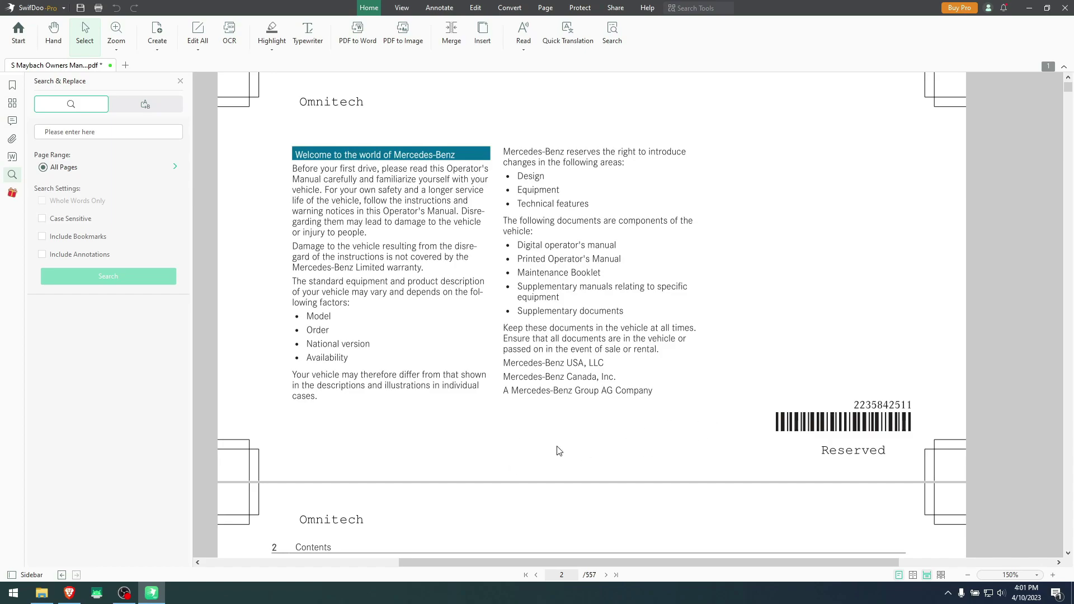
drag(701, 410, 660, 550)
scroll(643, 90, down, 1)
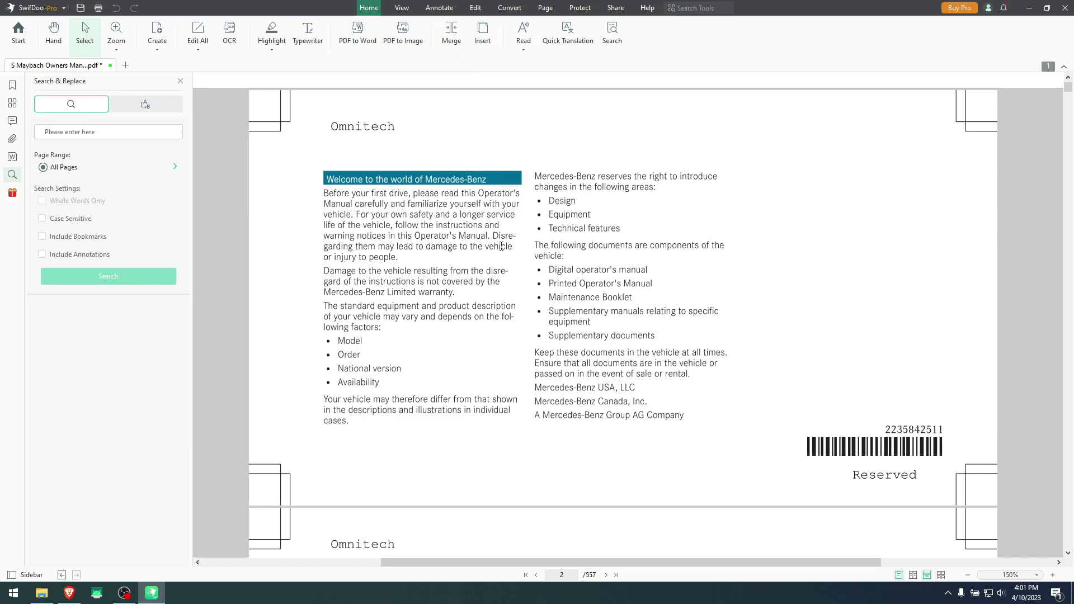
Look over the PDF creation sources, the view and page tools, and the conversion formats, including the additional formats convertible to PDF.
click(157, 49)
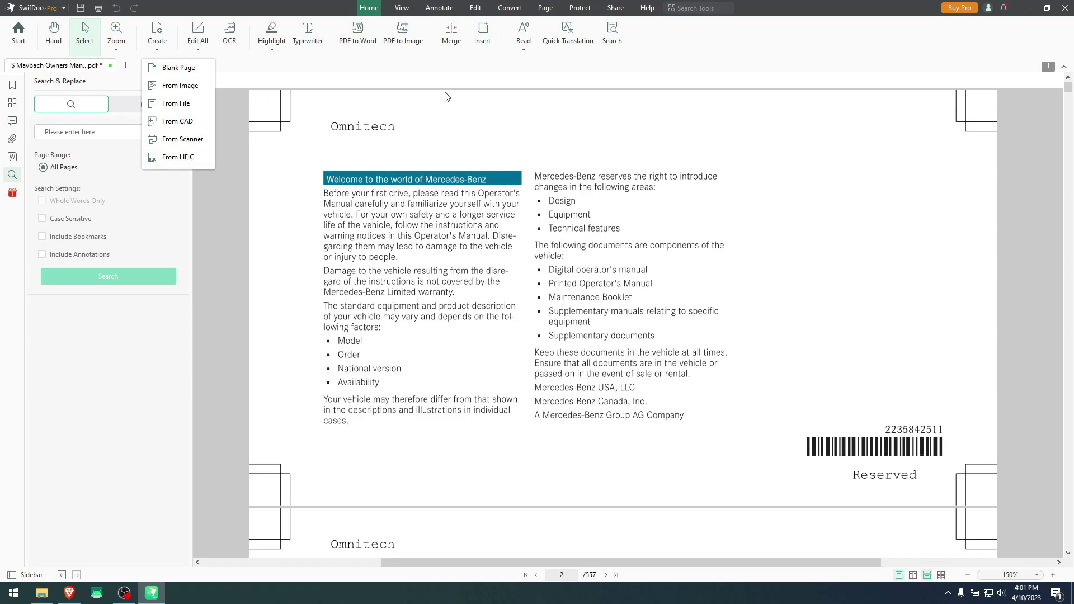
click(358, 68)
click(402, 8)
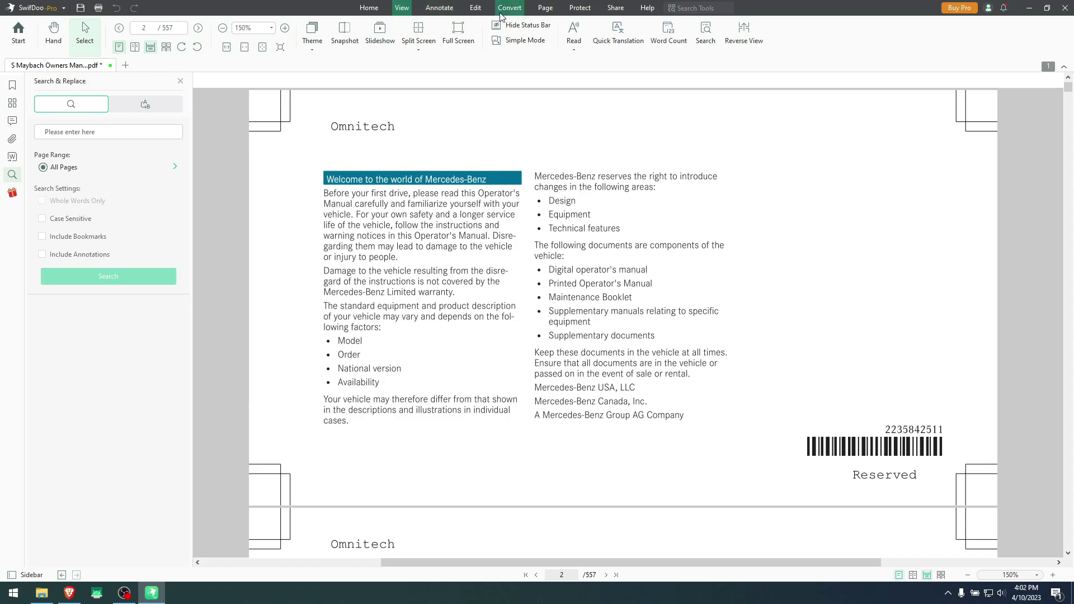
click(542, 11)
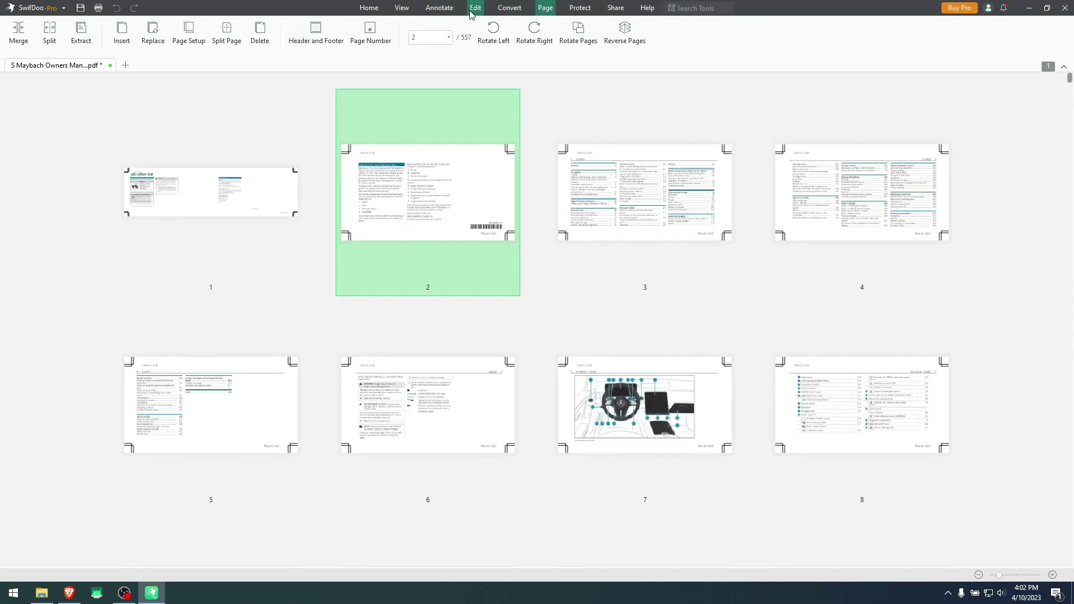
click(506, 8)
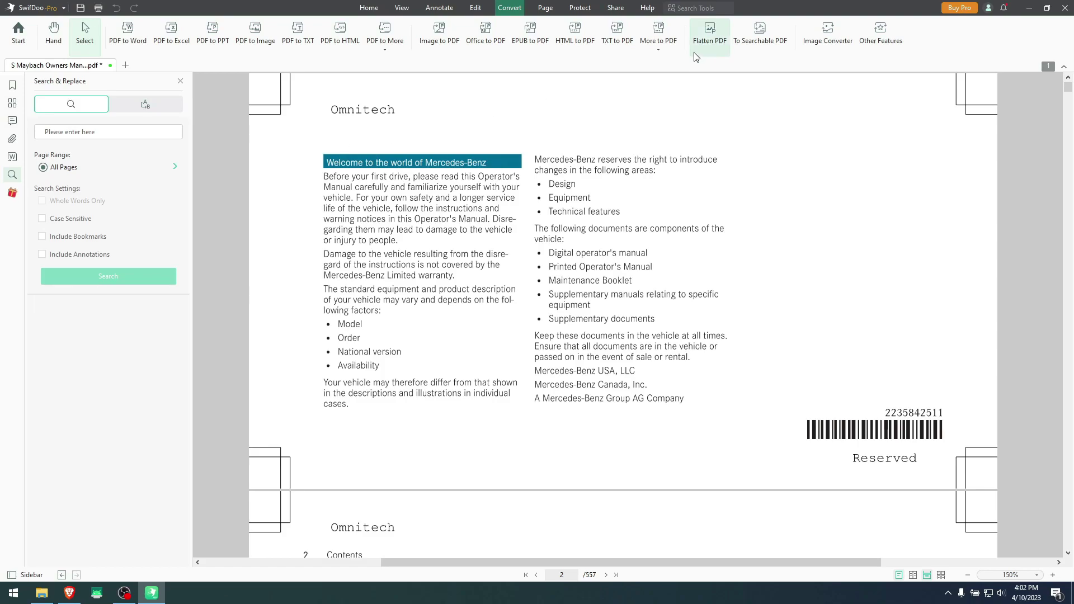
click(658, 51)
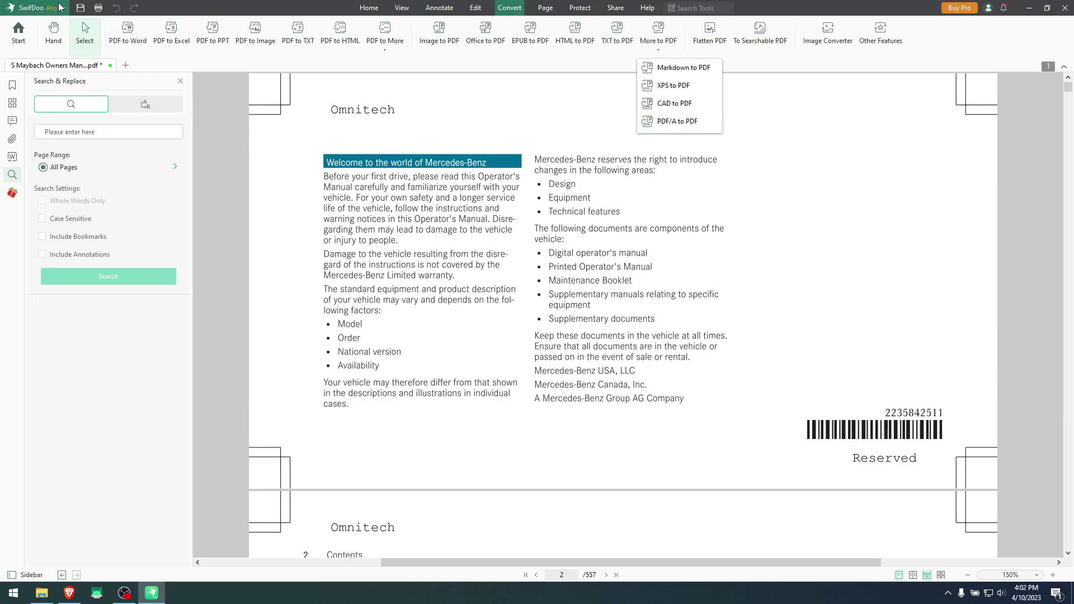
Check the file types for saving a copy of the manual, including Text documents, without saving, and view the sharing options.
click(39, 8)
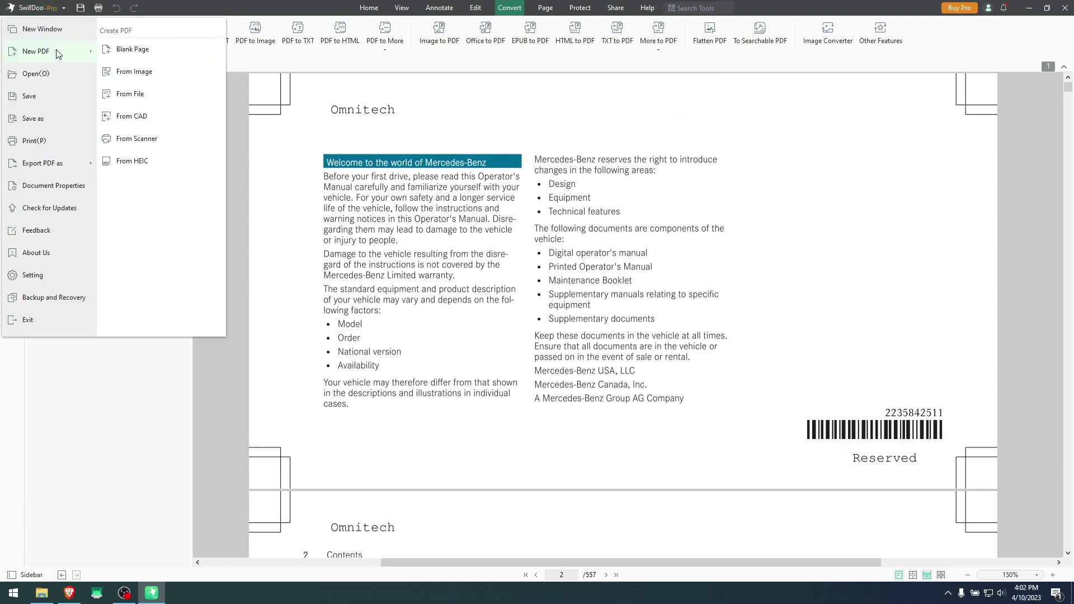
click(58, 122)
click(145, 258)
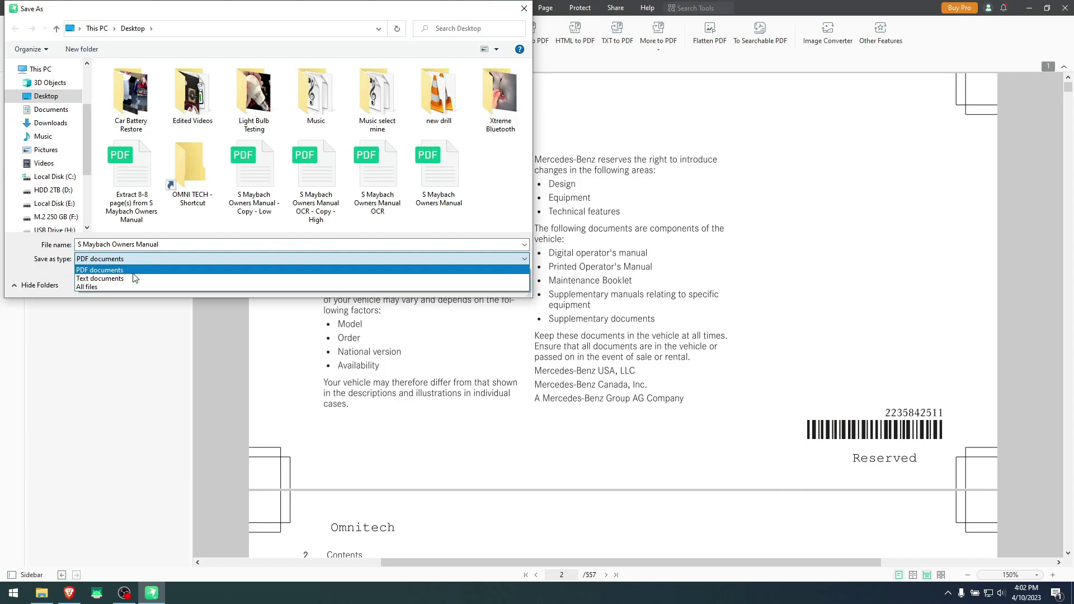
click(137, 278)
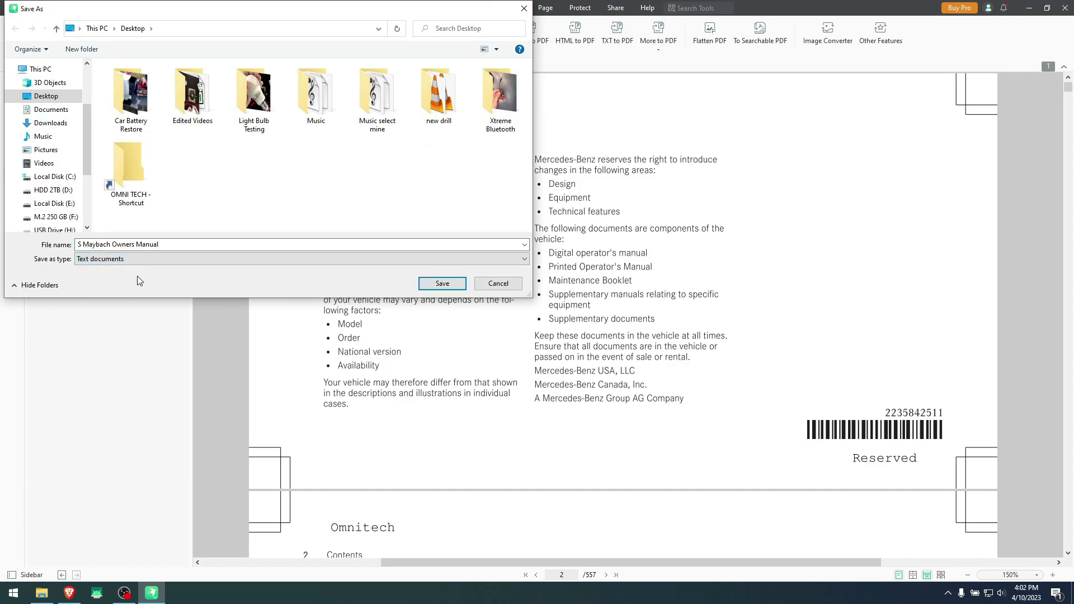
click(509, 285)
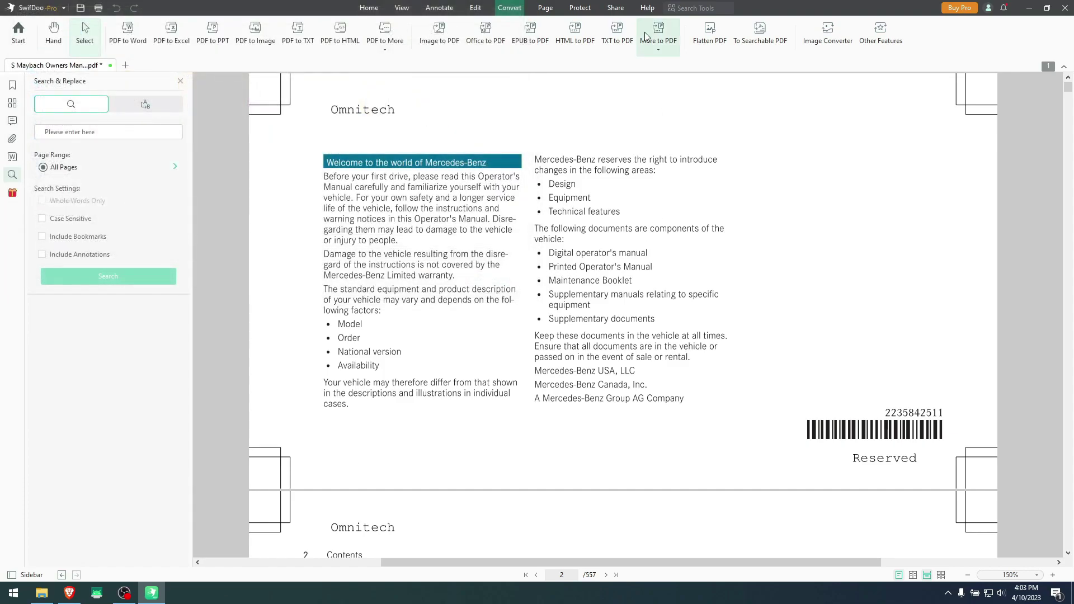
click(615, 8)
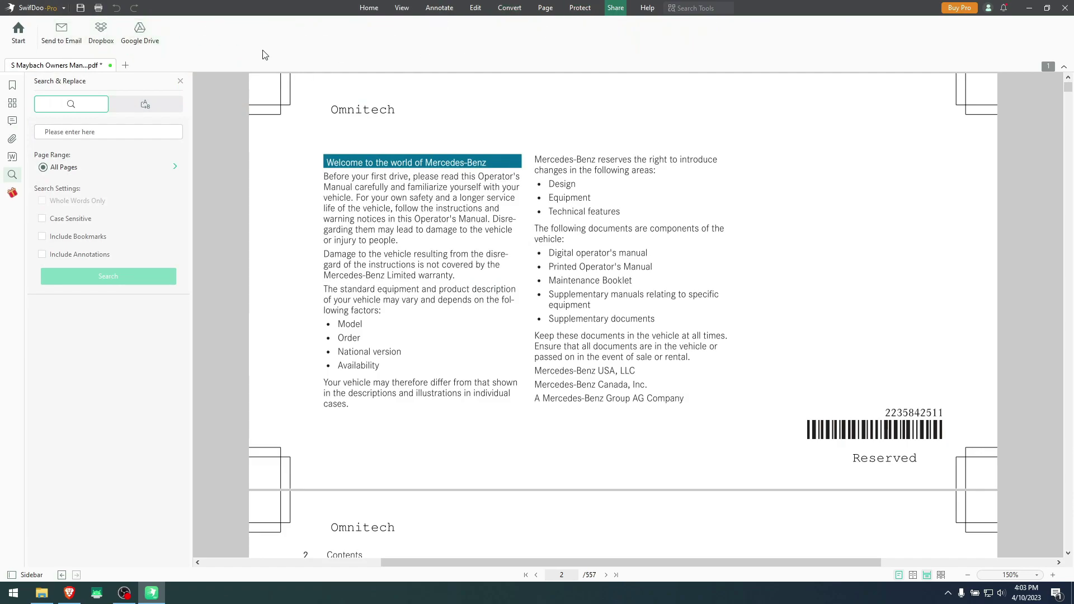